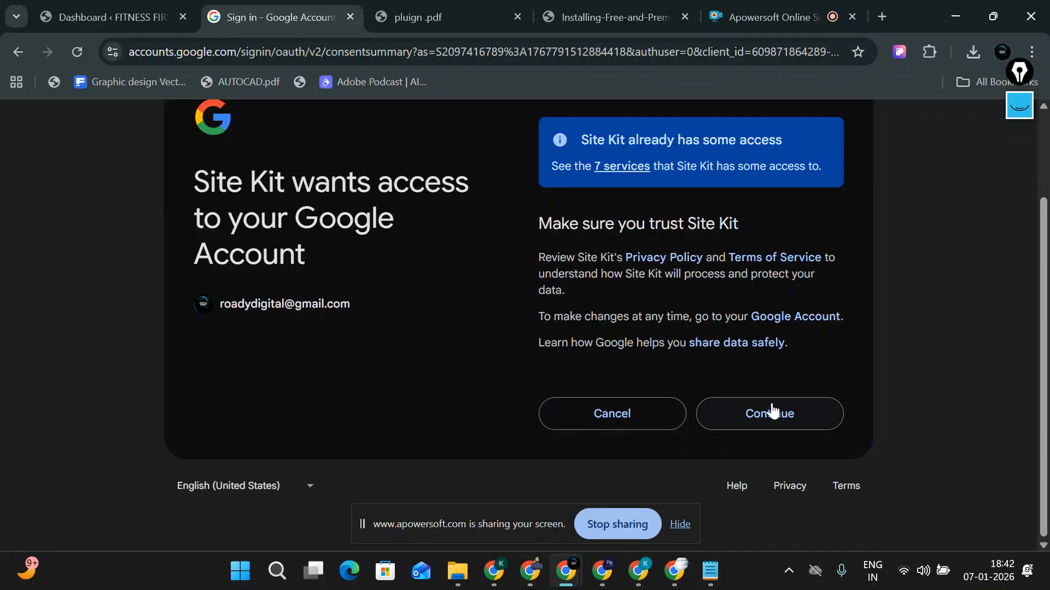
# Step: Authorize Site Kit's Google account and metrics access, and complete the setup through to the Site Kit dashboard
pyautogui.click(769, 424)
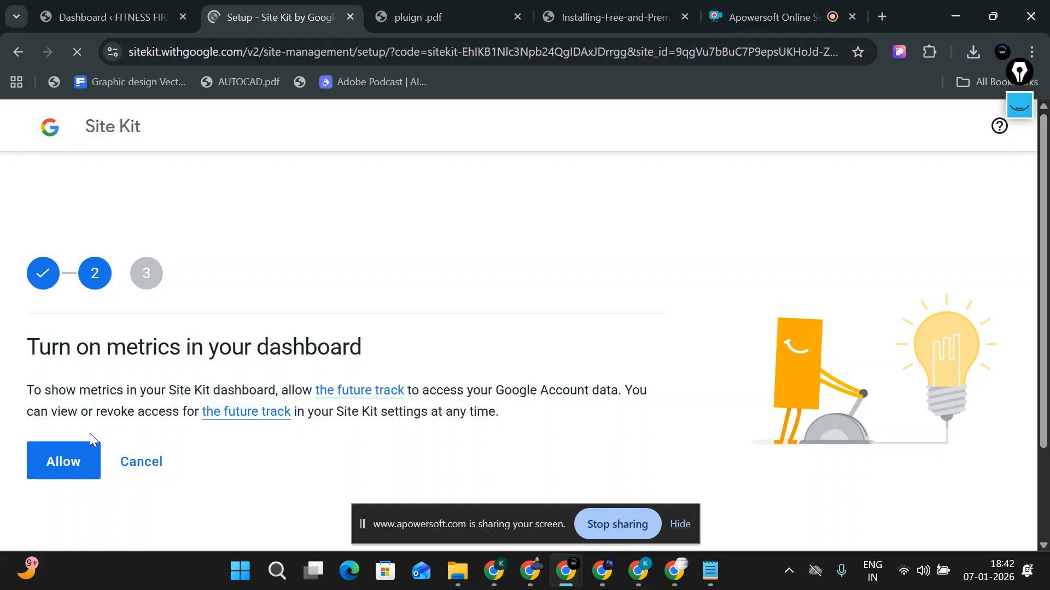
pyautogui.click(73, 458)
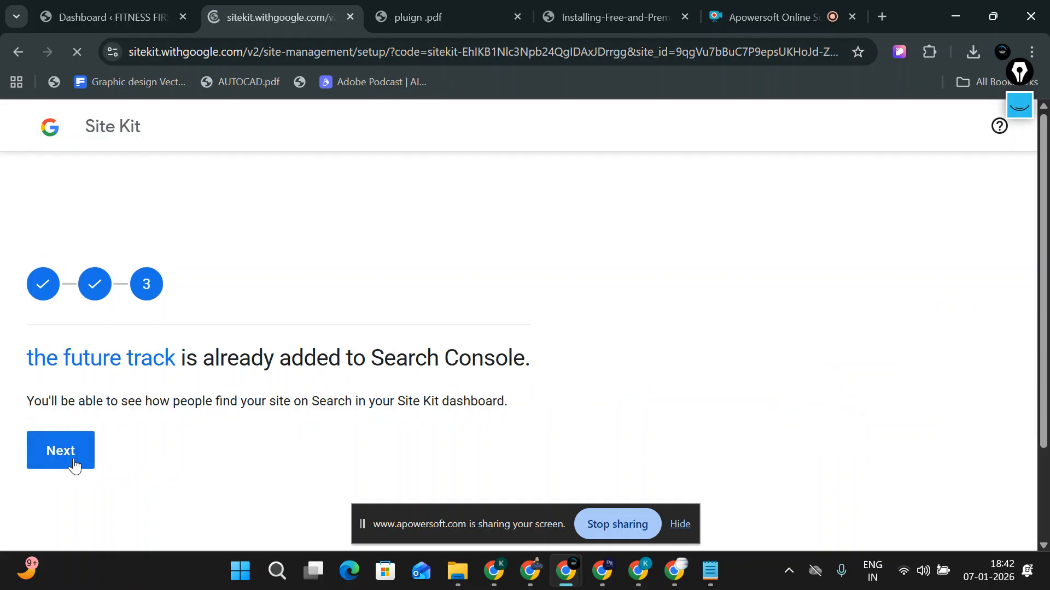
pyautogui.click(74, 462)
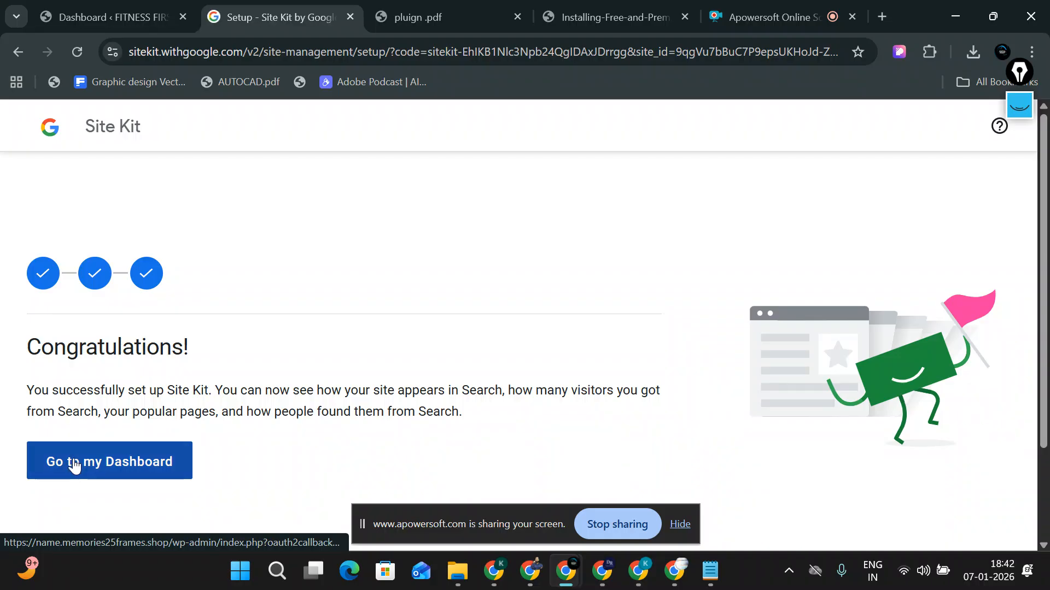
pyautogui.click(75, 466)
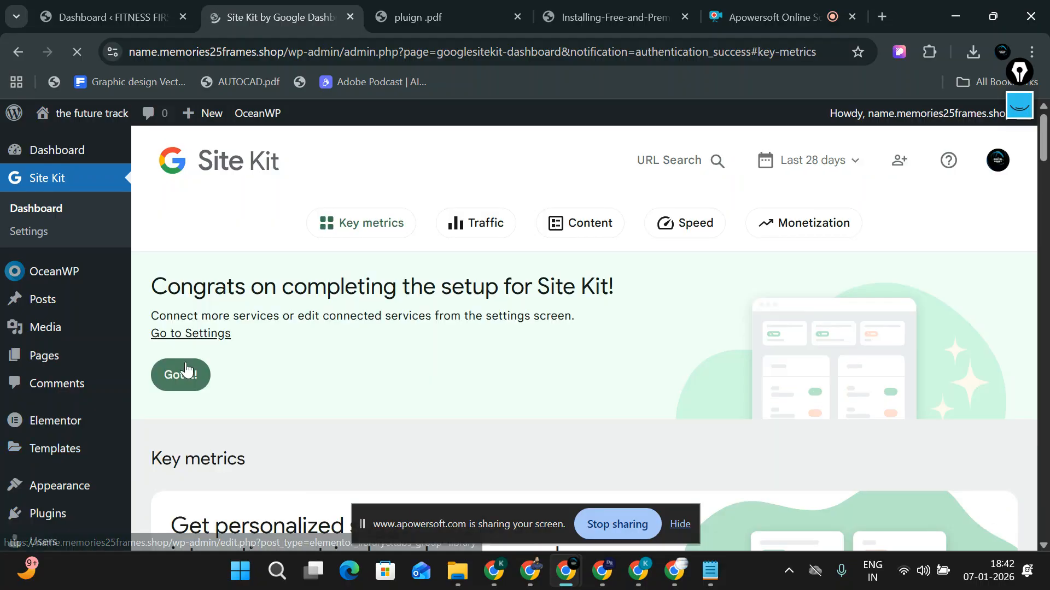
pyautogui.click(679, 526)
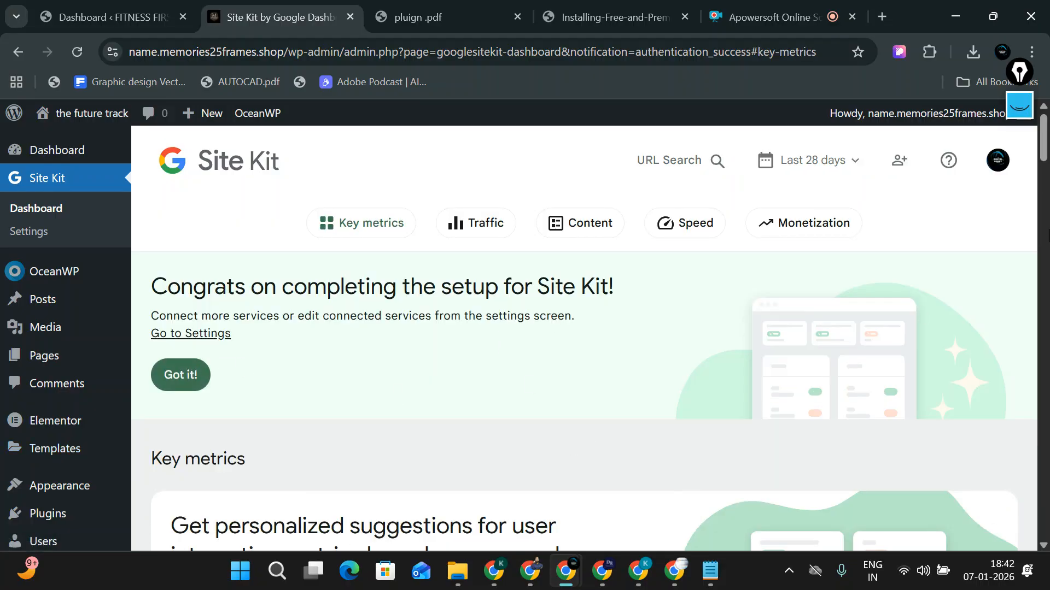
# Step: Check which Google account is connected to Site Kit and dismiss the setup congratulations notice
pyautogui.click(998, 159)
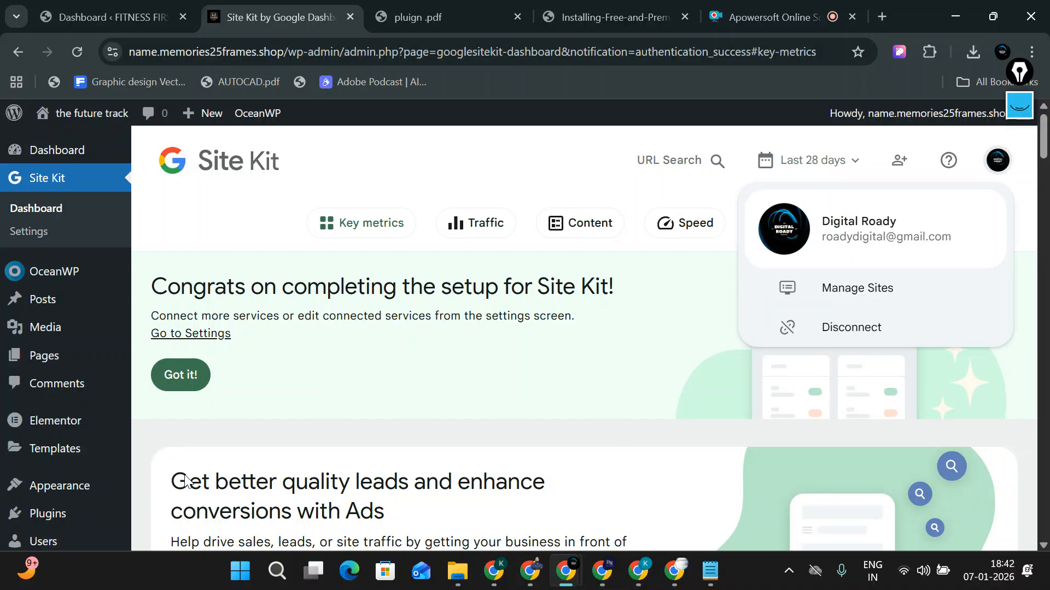
pyautogui.click(355, 401)
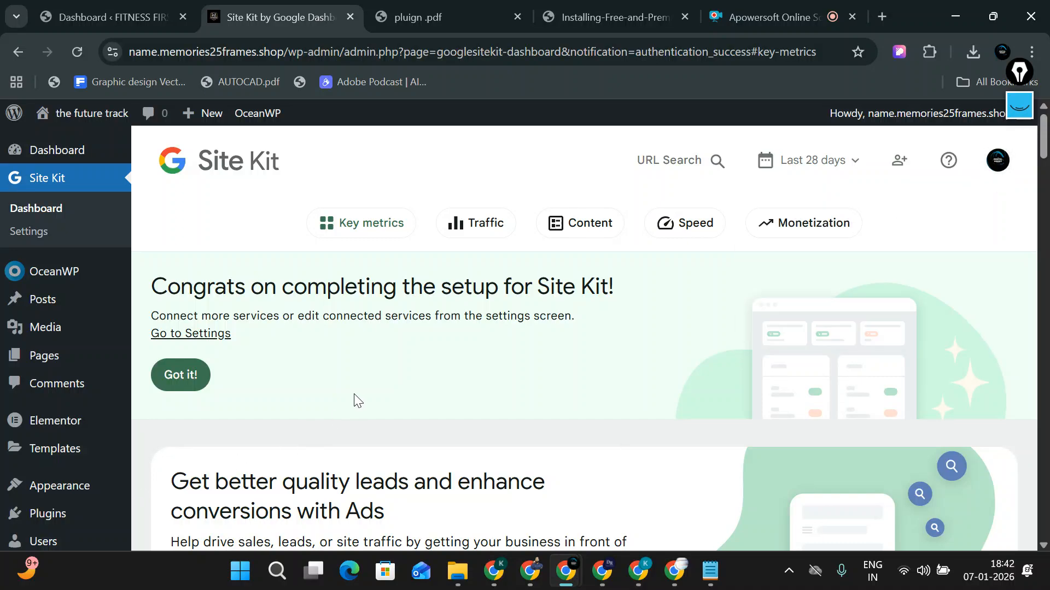
pyautogui.click(183, 378)
pyautogui.click(206, 378)
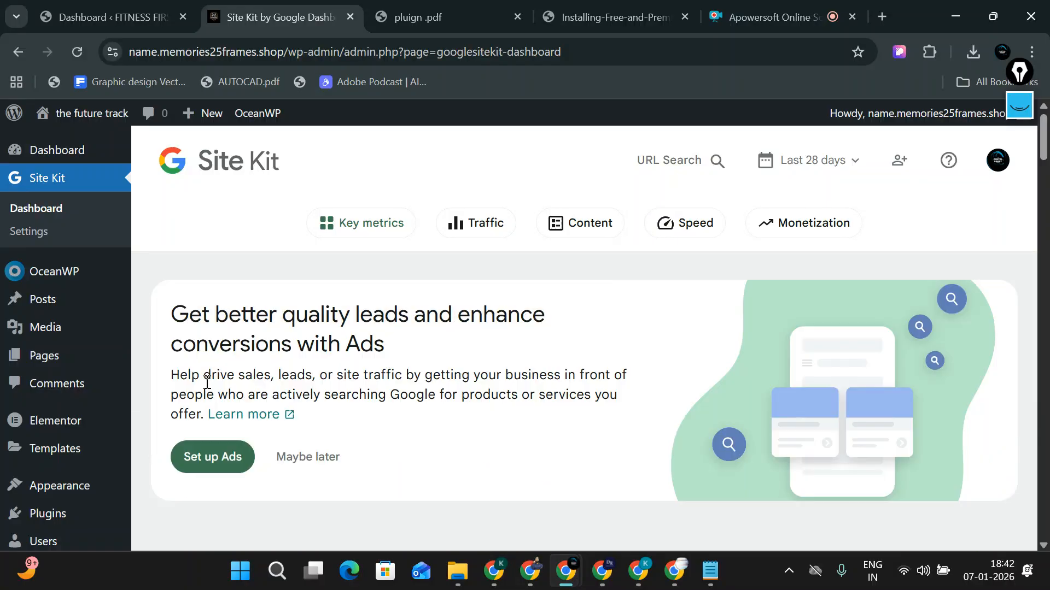
# Step: Postpone the Ads and visitor groups setup offers and close their reminder notices
pyautogui.scroll(-1, 306, 435)
pyautogui.click(316, 387)
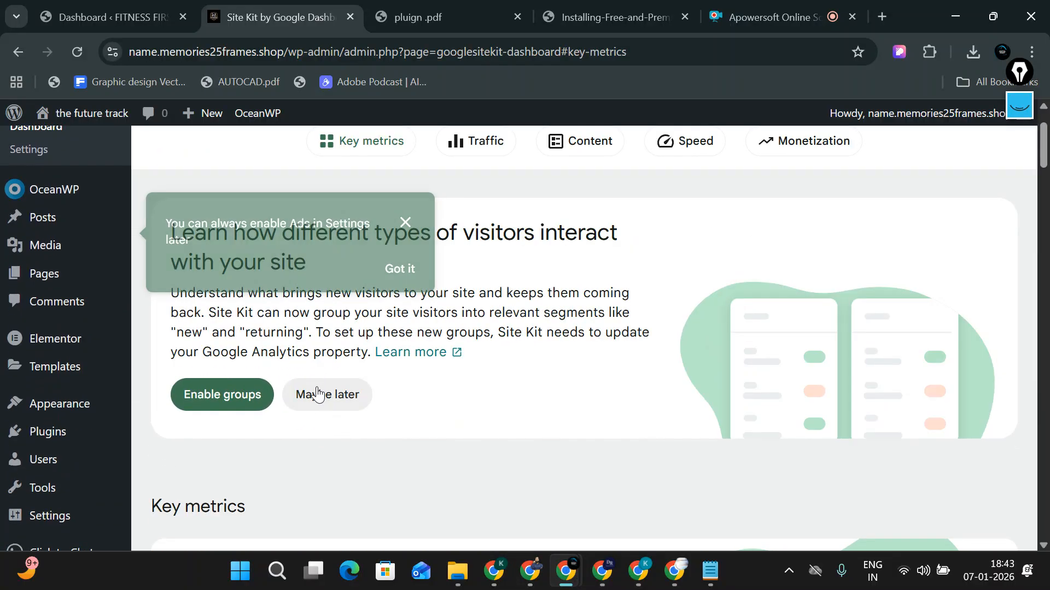
pyautogui.click(403, 227)
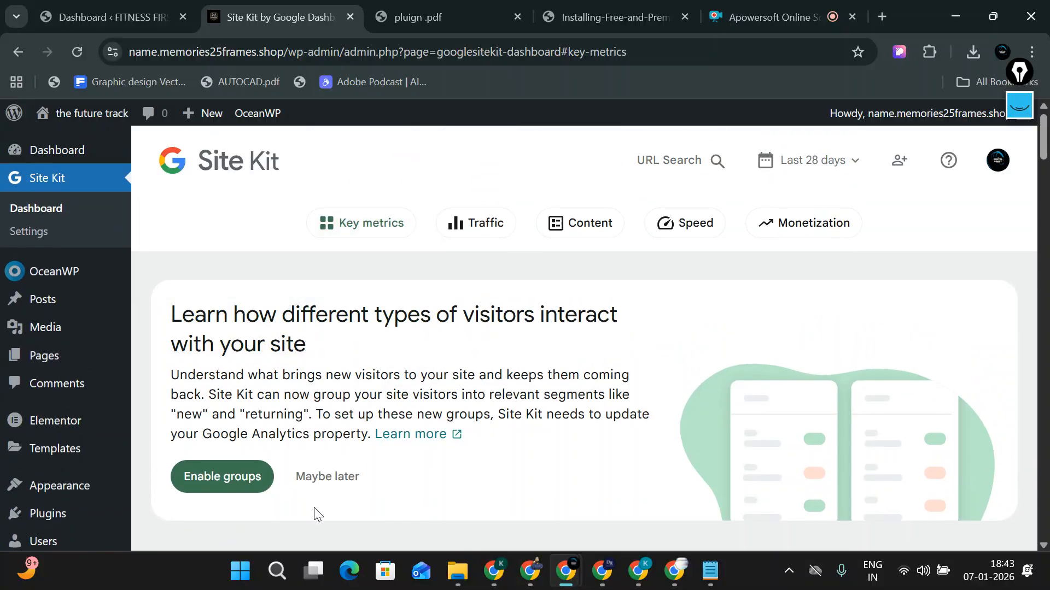
pyautogui.click(323, 484)
pyautogui.click(398, 309)
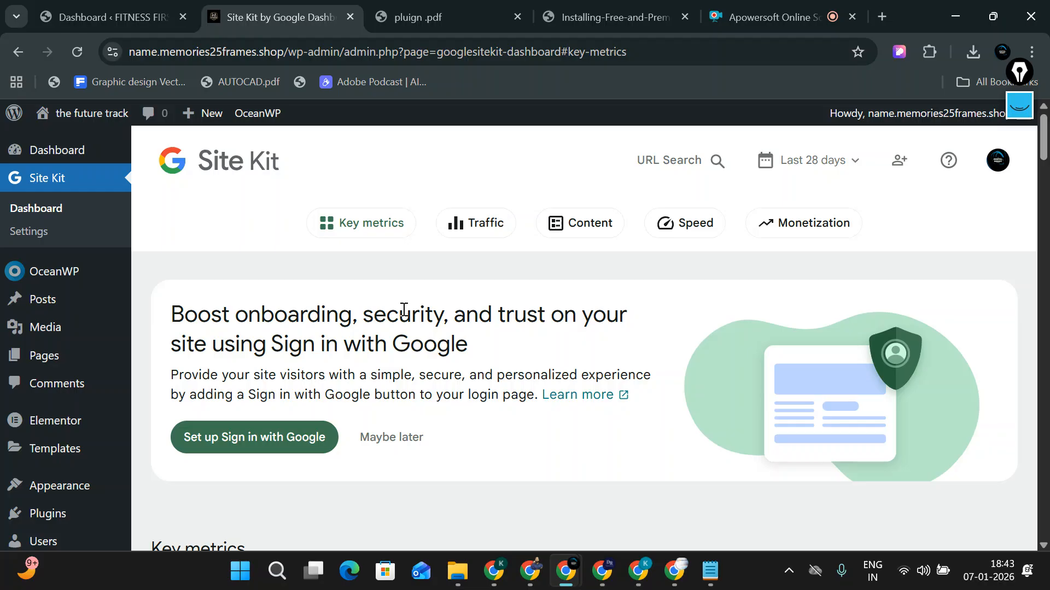
# Step: Start setting up Sign in with Google and review its client ID and sign-in options
pyautogui.scroll(-2, 252, 445)
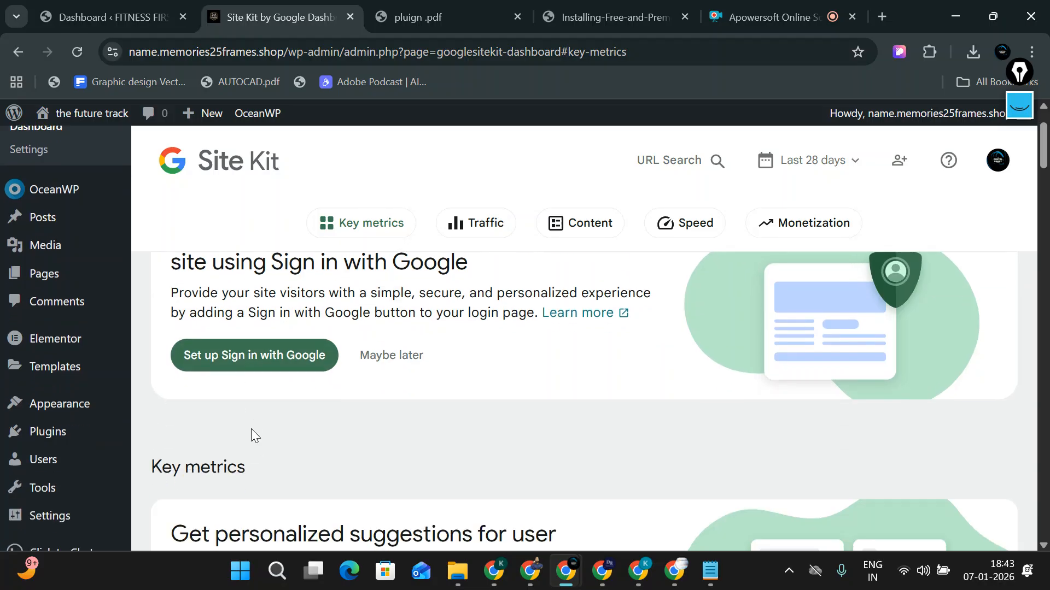
pyautogui.click(244, 371)
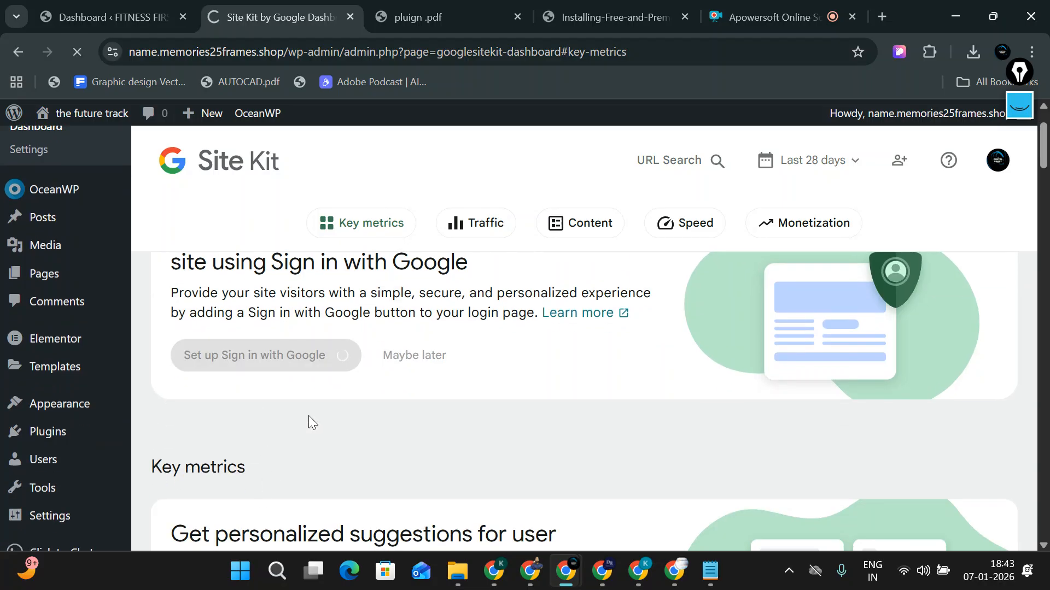
pyautogui.scroll(-3, 368, 326)
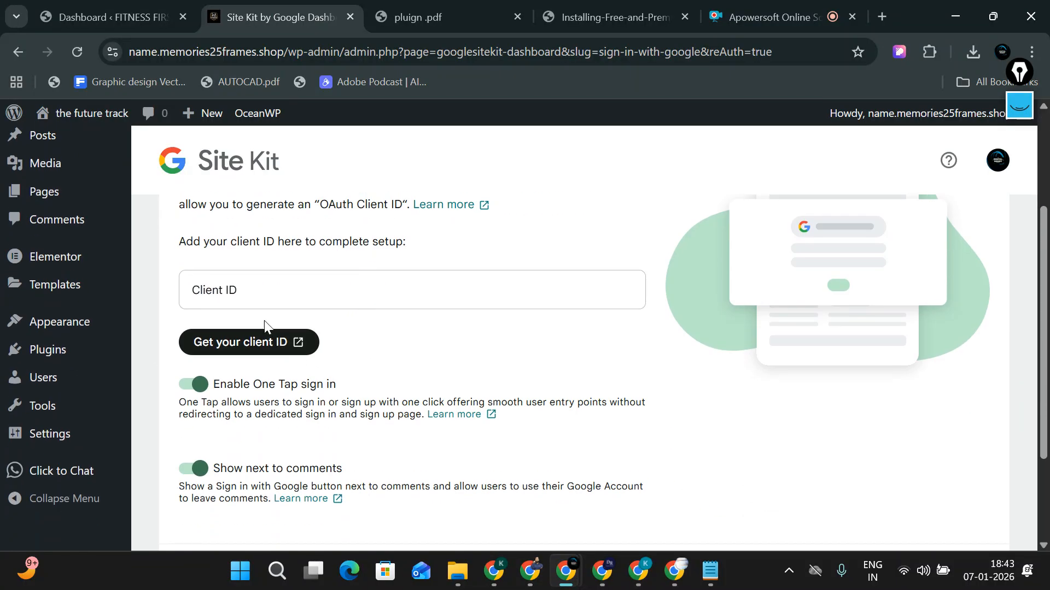
pyautogui.scroll(-3, 242, 436)
pyautogui.scroll(6, 222, 429)
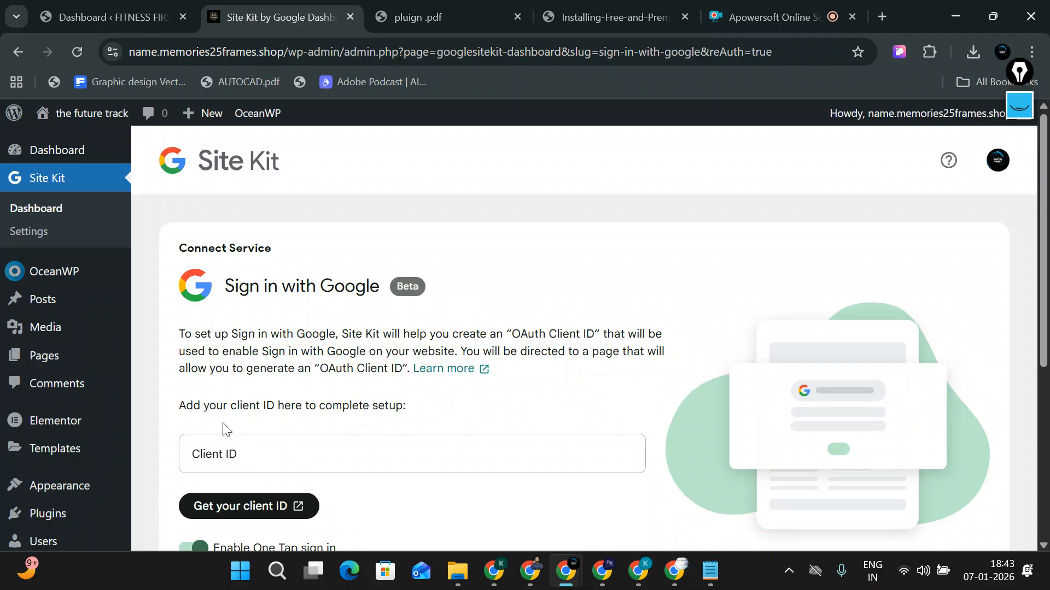
# Step: Review the connected services in Site Kit's settings and open the full details of the Search Console service
pyautogui.click(49, 231)
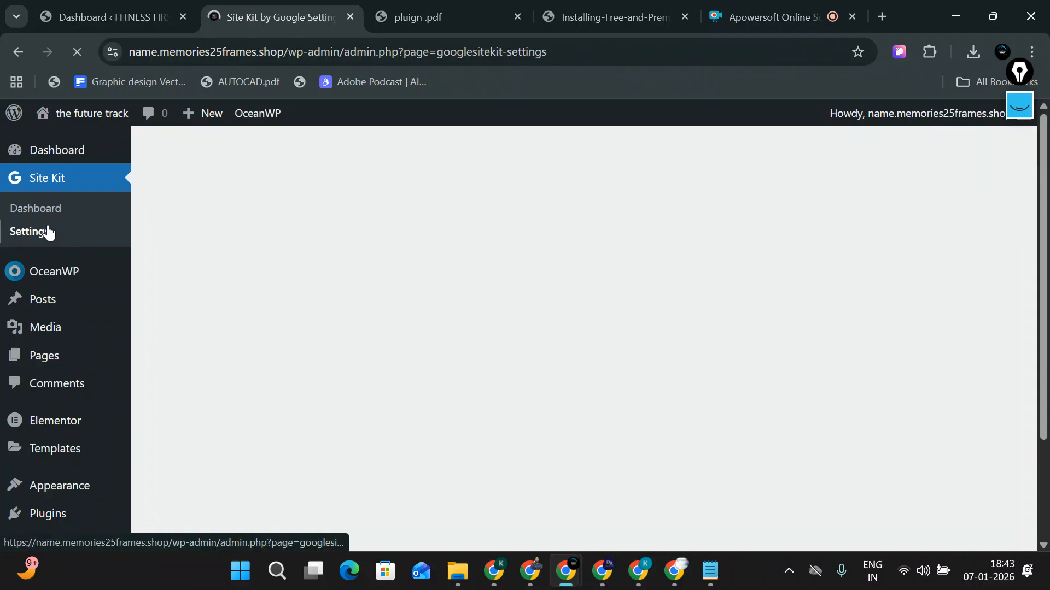
pyautogui.scroll(-3, 943, 415)
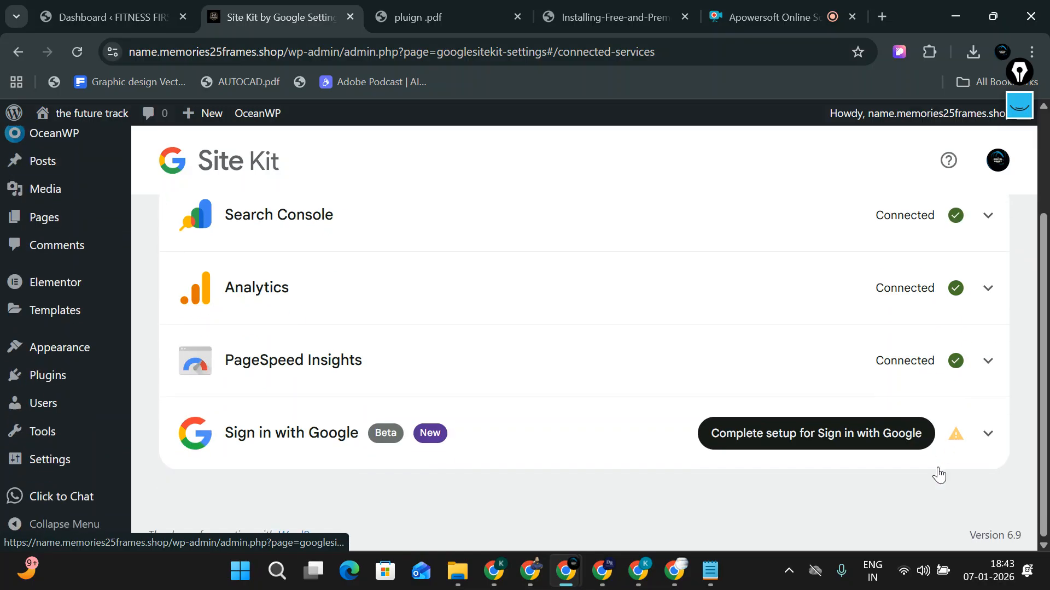
pyautogui.scroll(3, 281, 370)
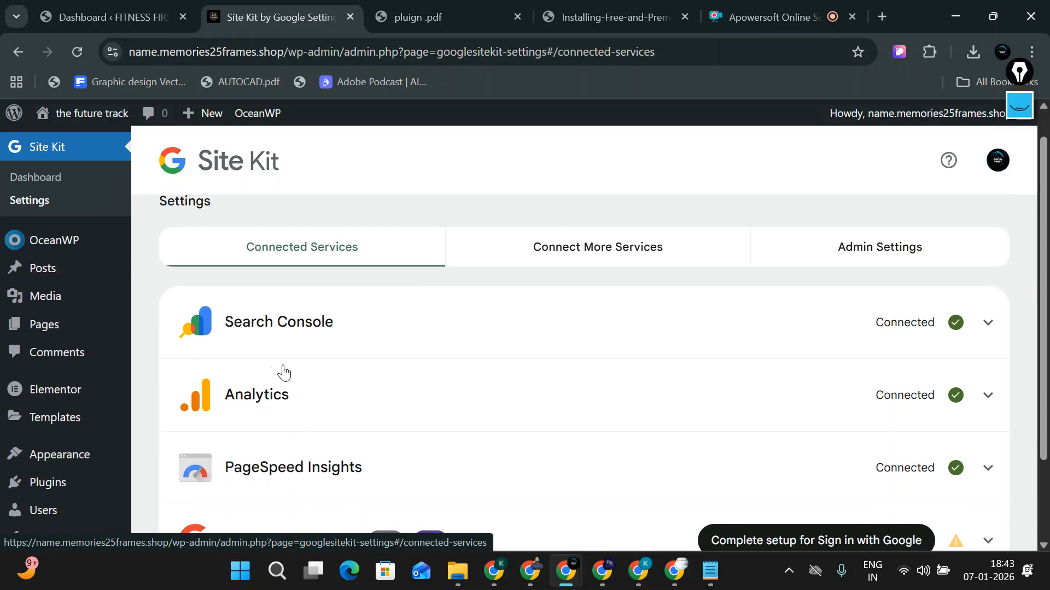
pyautogui.click(987, 355)
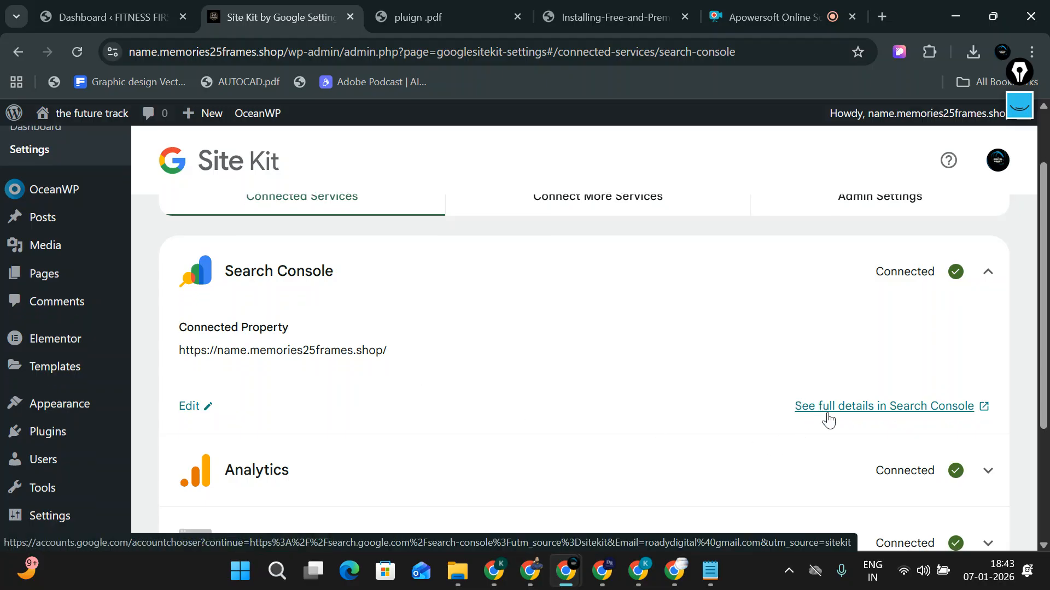
pyautogui.click(827, 420)
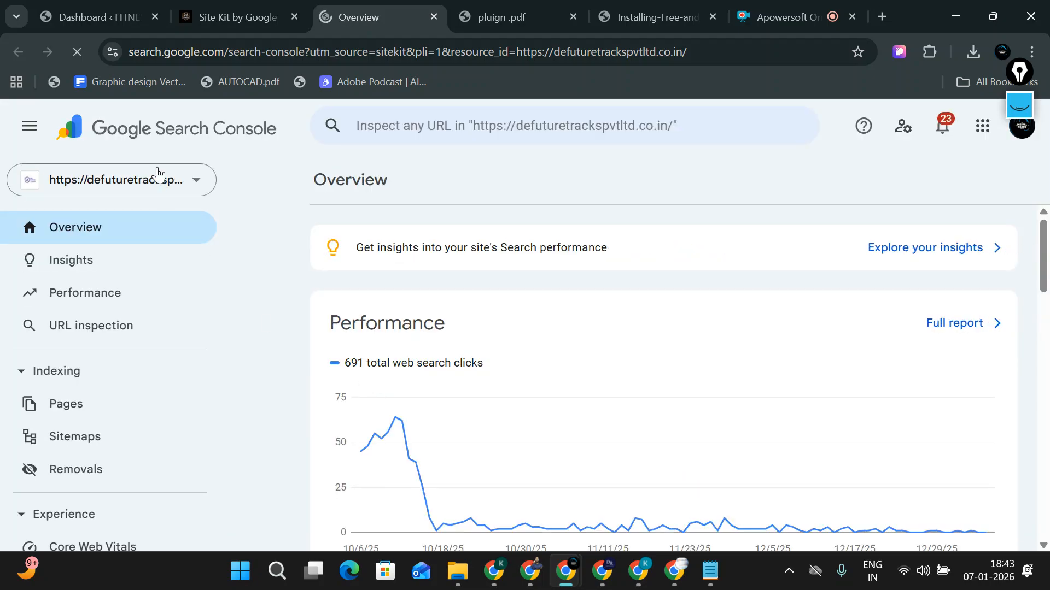
# Step: Examine the Search Console Overview performance chart and the list of available properties
pyautogui.scroll(-3, 434, 352)
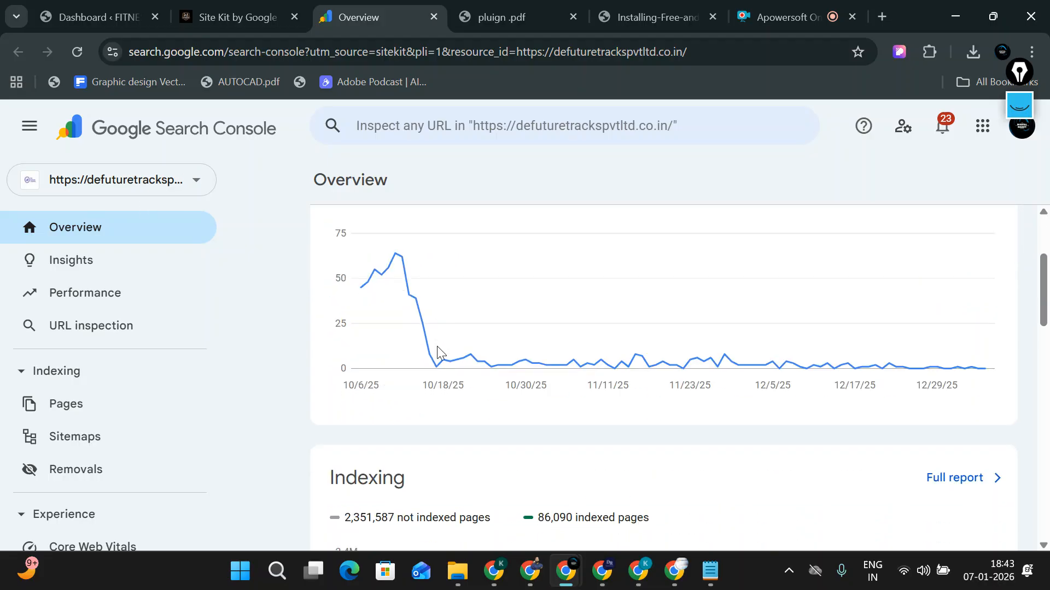
pyautogui.scroll(1, 404, 378)
pyautogui.scroll(1, 391, 323)
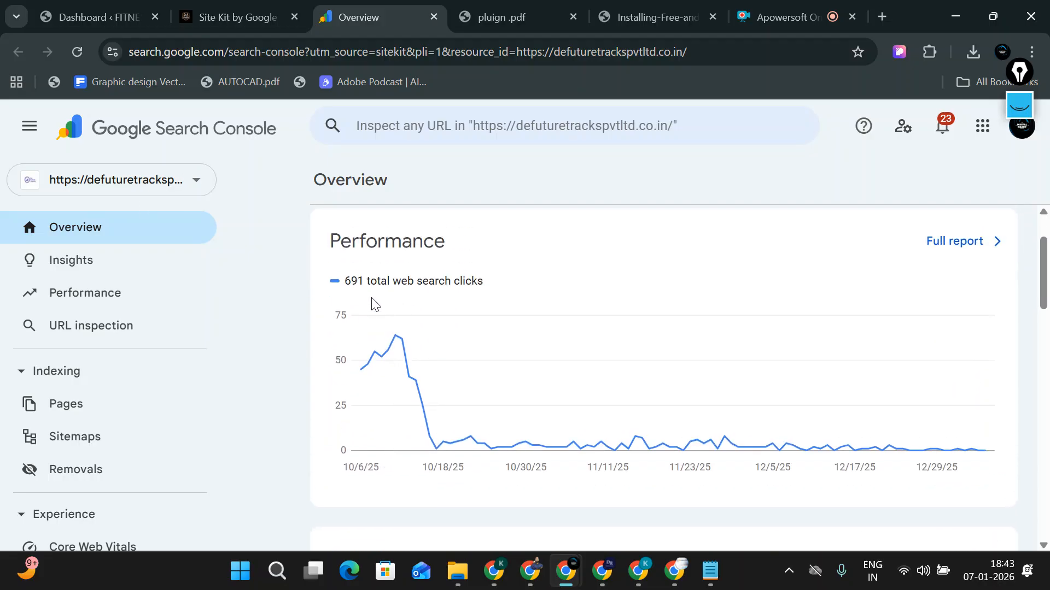
pyautogui.click(169, 186)
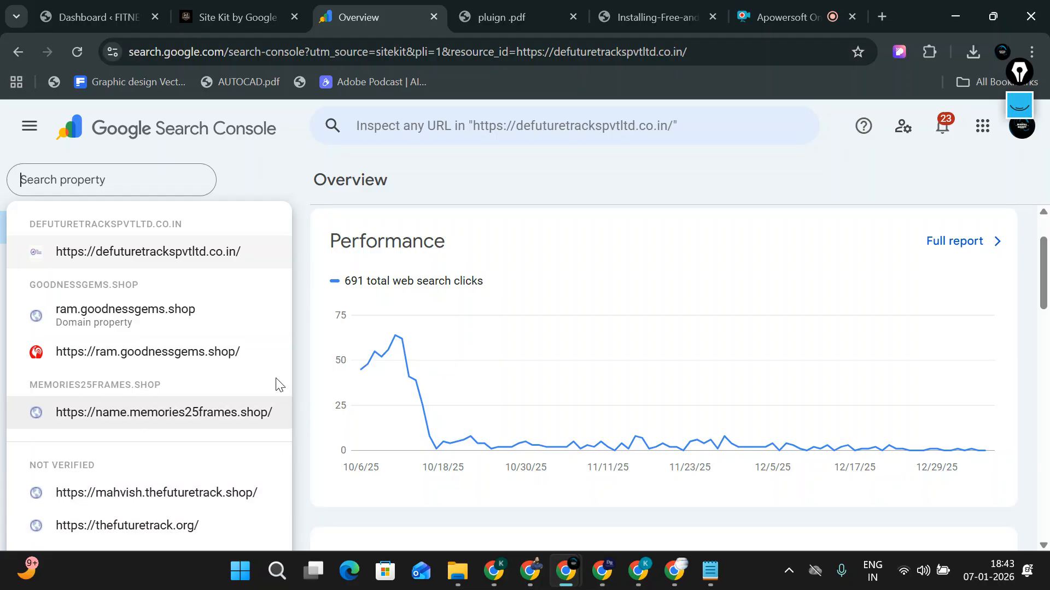
pyautogui.click(347, 246)
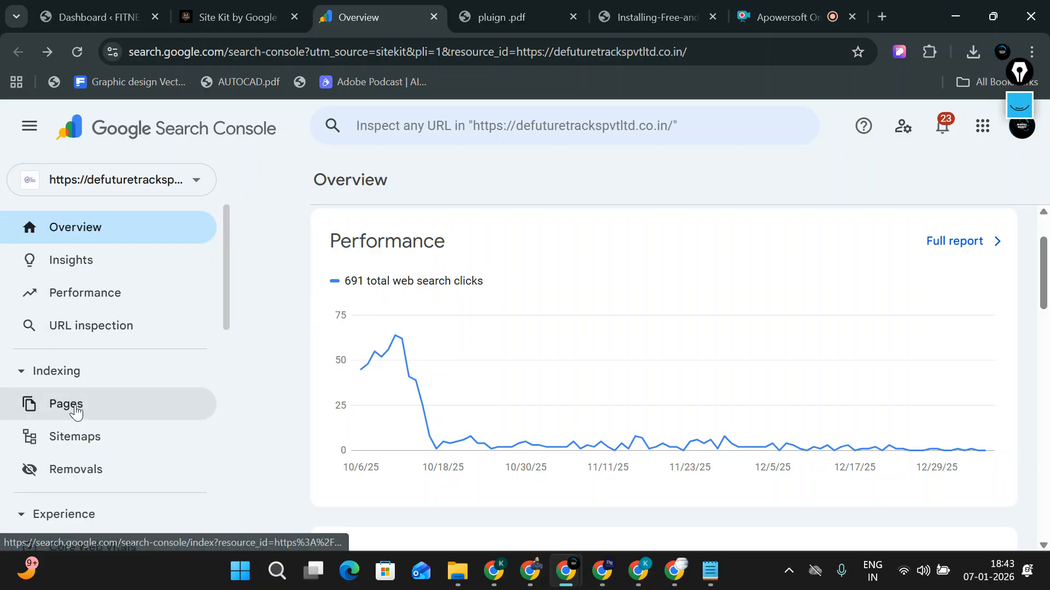
pyautogui.click(116, 449)
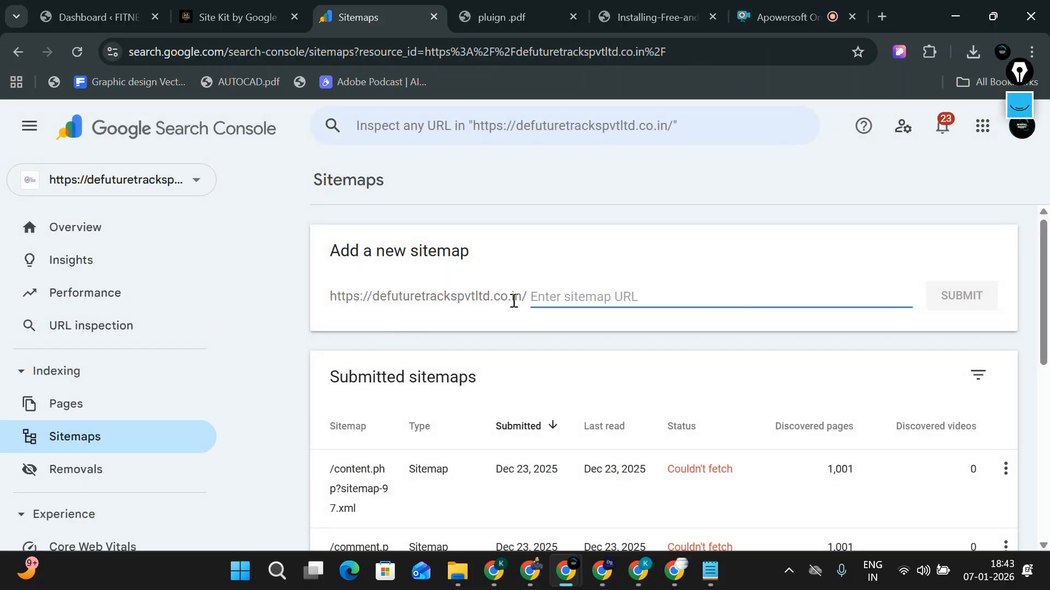
pyautogui.click(531, 298)
pyautogui.click(155, 6)
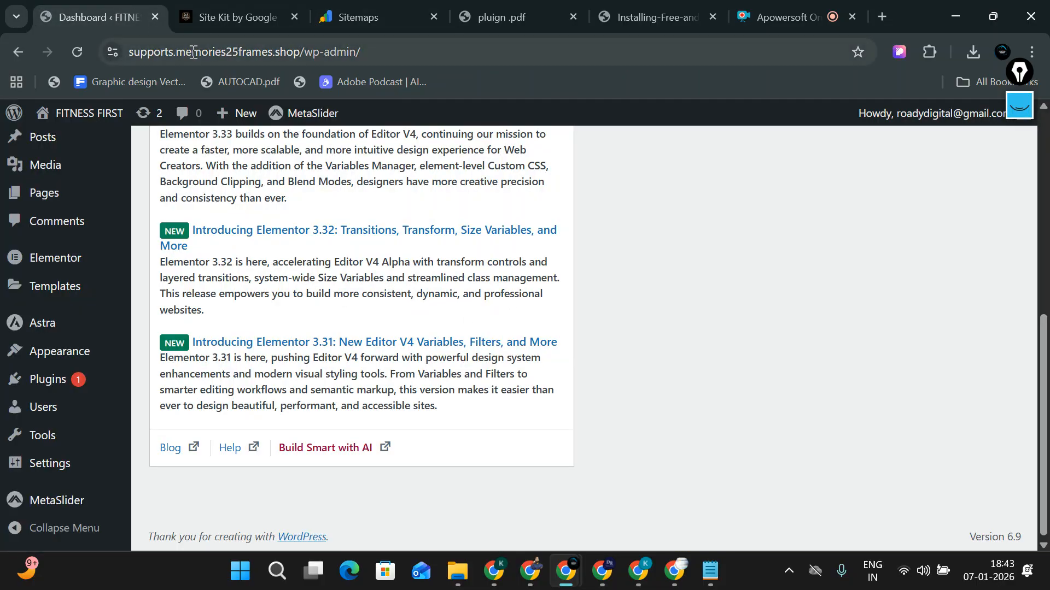
pyautogui.moveTo(301, 52); pyautogui.dragTo(127, 53)
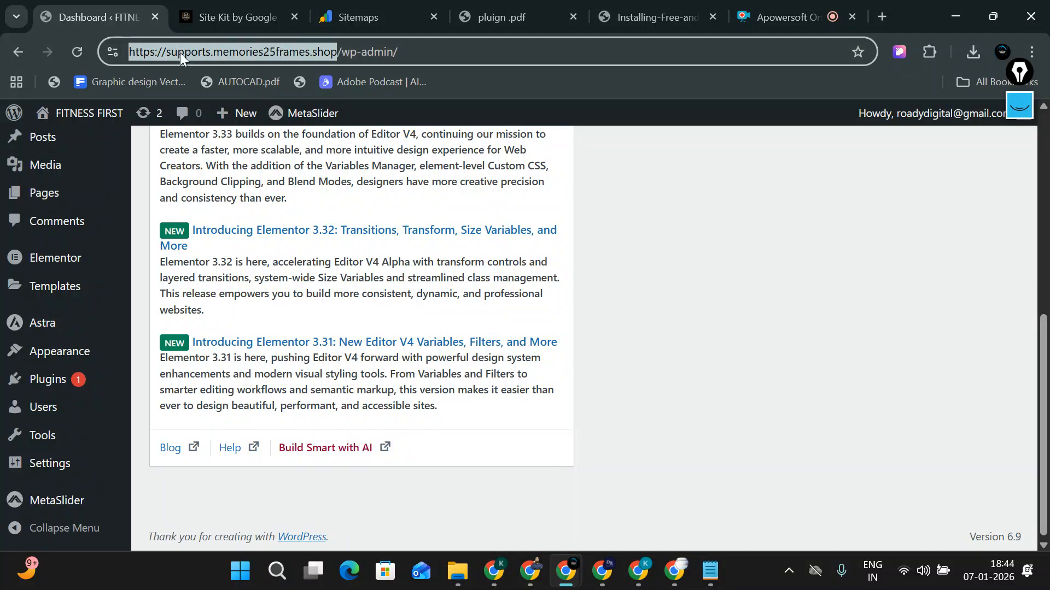
pyautogui.rightClick(181, 51)
pyautogui.click(240, 211)
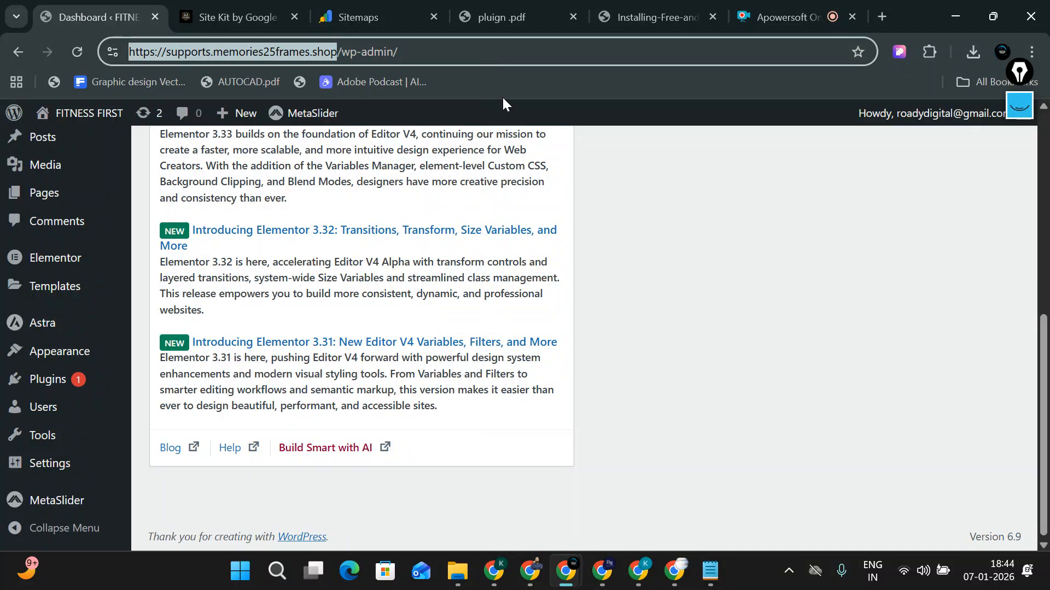
pyautogui.click(350, 17)
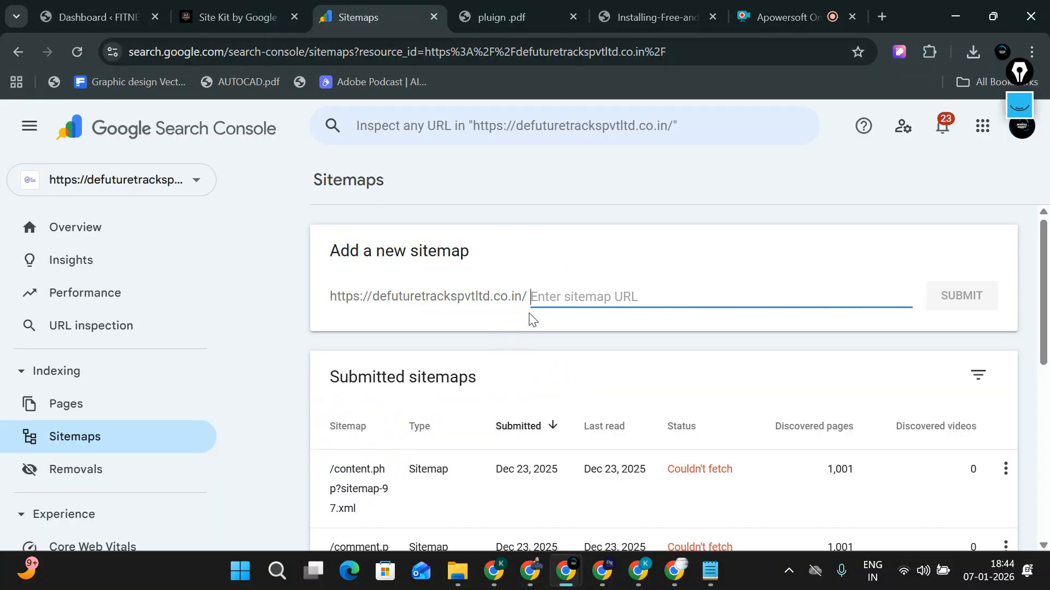
pyautogui.hotkey('ctrl', 'v')
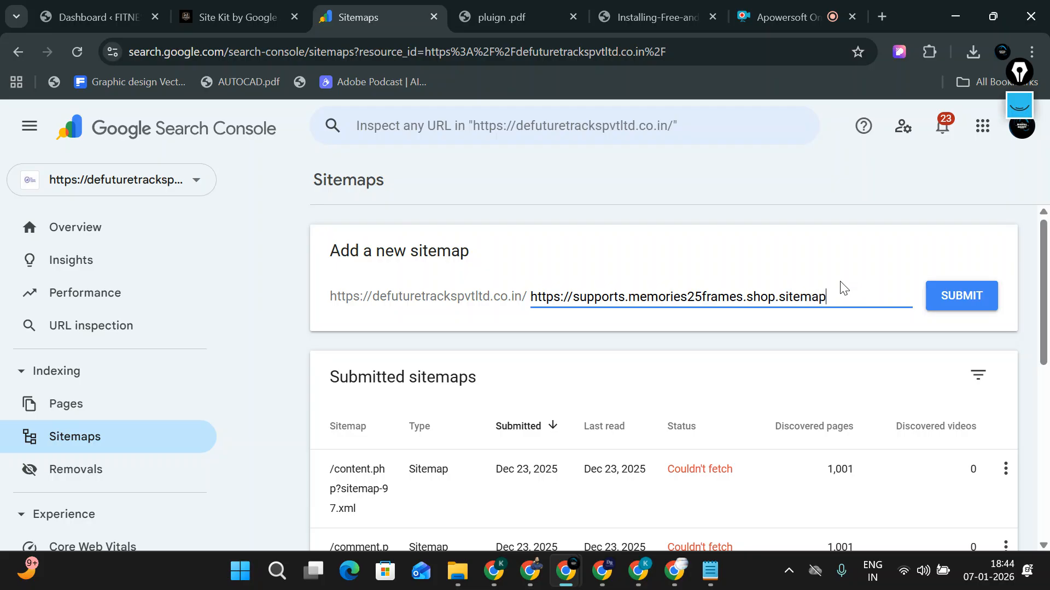
pyautogui.press('BackSpace')
pyautogui.press('BackSpace')
pyautogui.press('BackSpace')
pyautogui.press('BackSpace')
pyautogui.press('BackSpace')
pyautogui.press('BackSpace')
pyautogui.press('BackSpace')
pyautogui.press('BackSpace')
pyautogui.press('BackSpace')
pyautogui.press('BackSpace')
pyautogui.press('BackSpace')
pyautogui.press('BackSpace')
pyautogui.press('BackSpace')
pyautogui.press('BackSpace')
pyautogui.press('BackSpace')
pyautogui.press('BackSpace')
pyautogui.press('BackSpace')
pyautogui.press('BackSpace')
pyautogui.press('BackSpace')
pyautogui.press('BackSpace')
pyautogui.press('BackSpace')
pyautogui.press('BackSpace')
pyautogui.press('BackSpace')
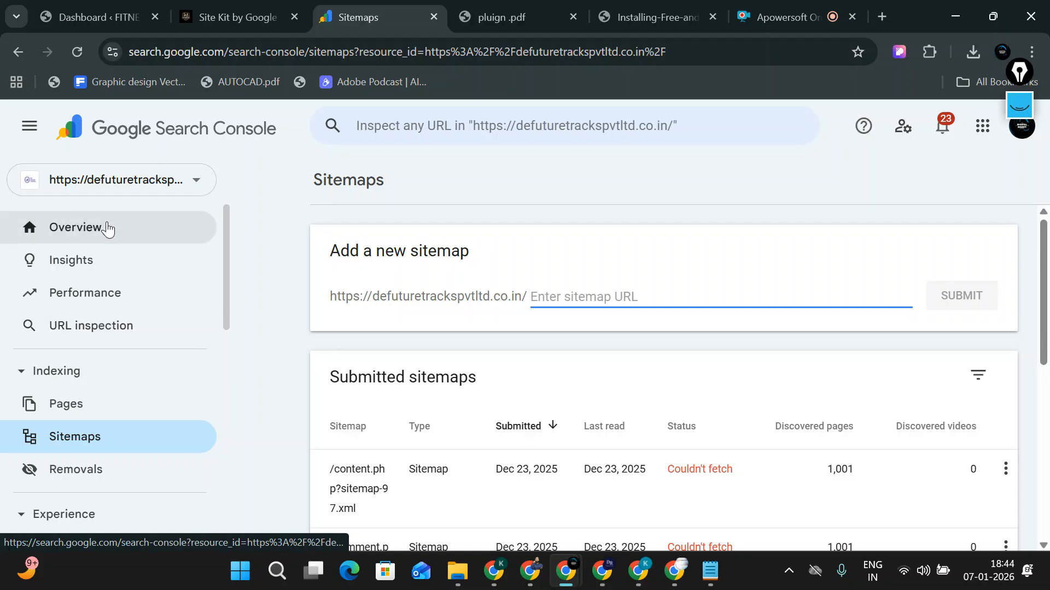
pyautogui.click(183, 188)
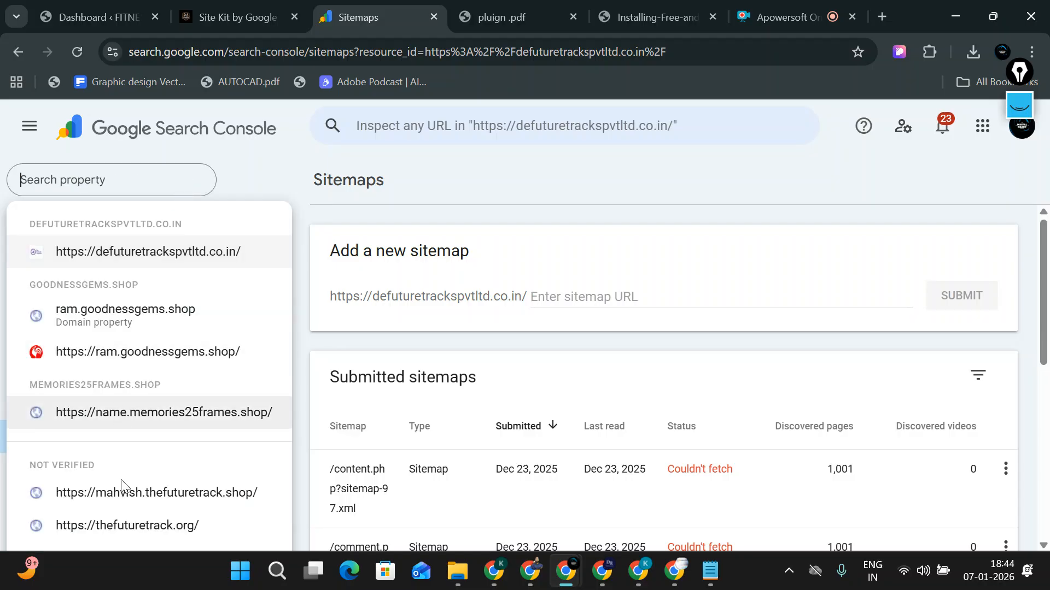
pyautogui.click(658, 298)
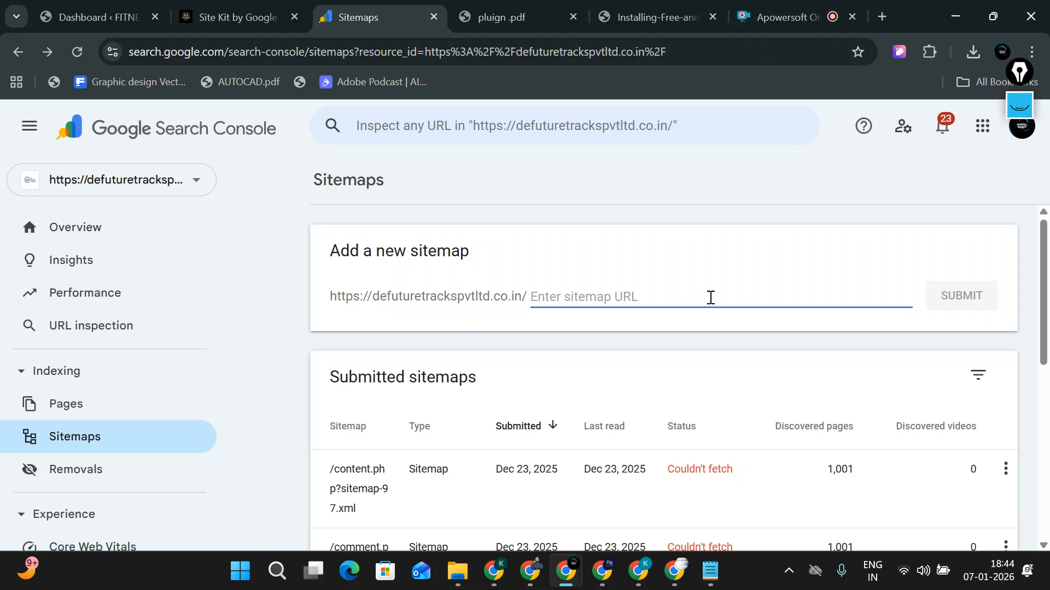
pyautogui.hotkey('ctrl', 'v')
pyautogui.click(949, 298)
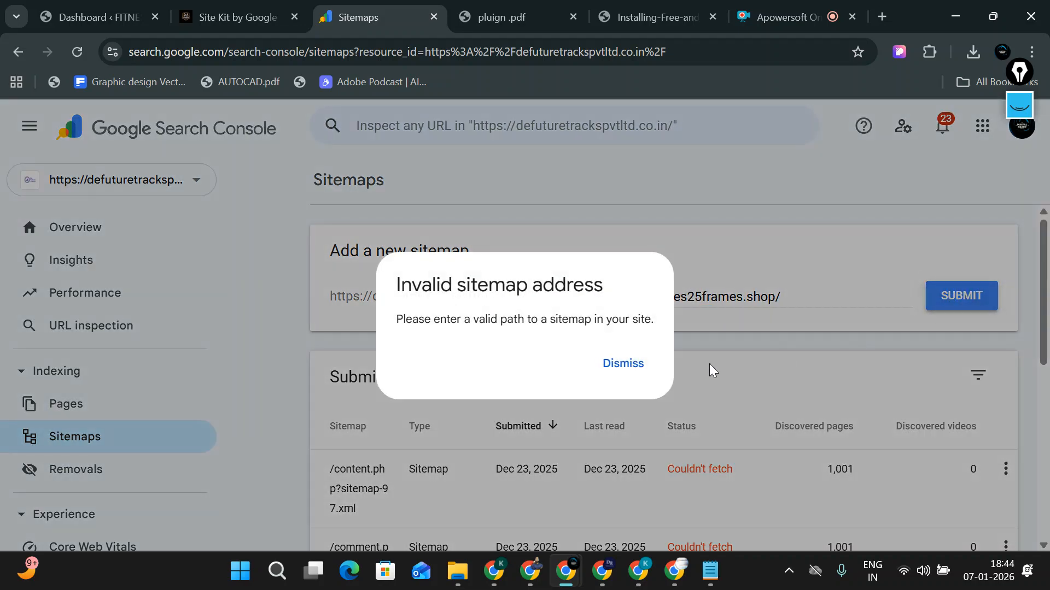
pyautogui.click(624, 363)
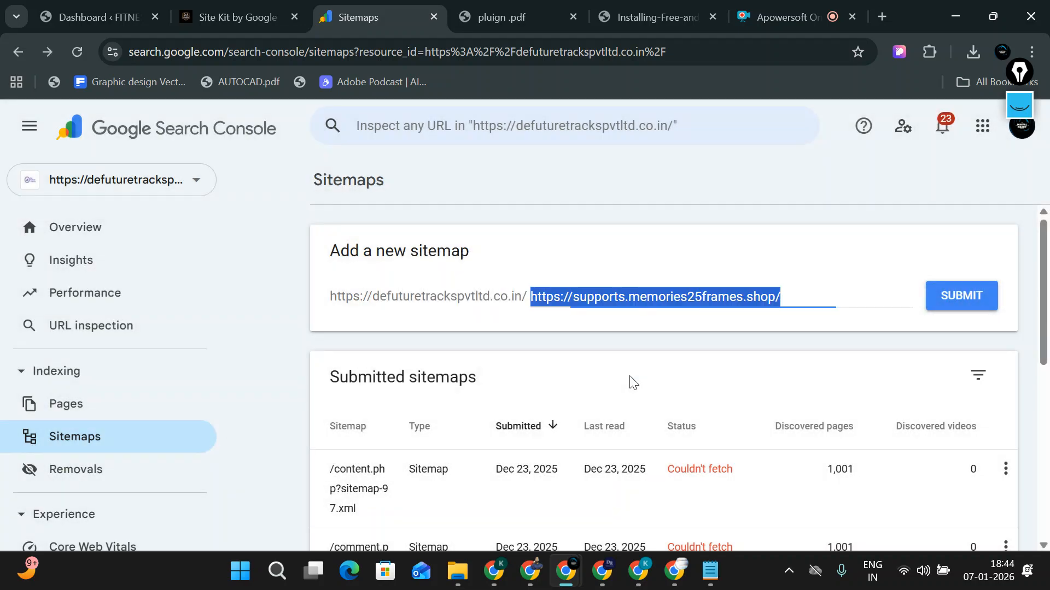
pyautogui.click(951, 276)
pyautogui.click(860, 296)
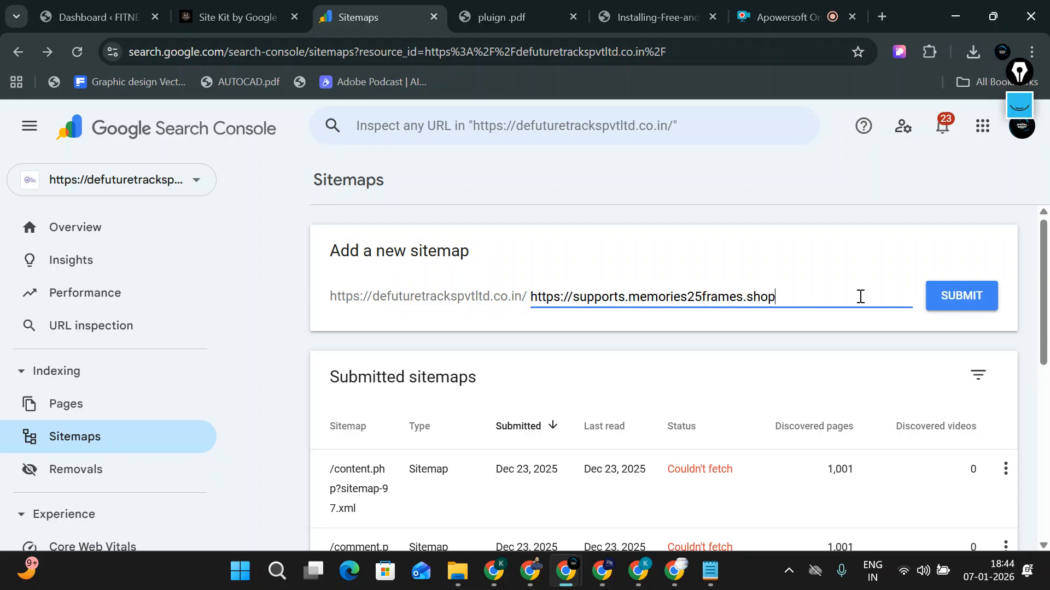
pyautogui.click(946, 300)
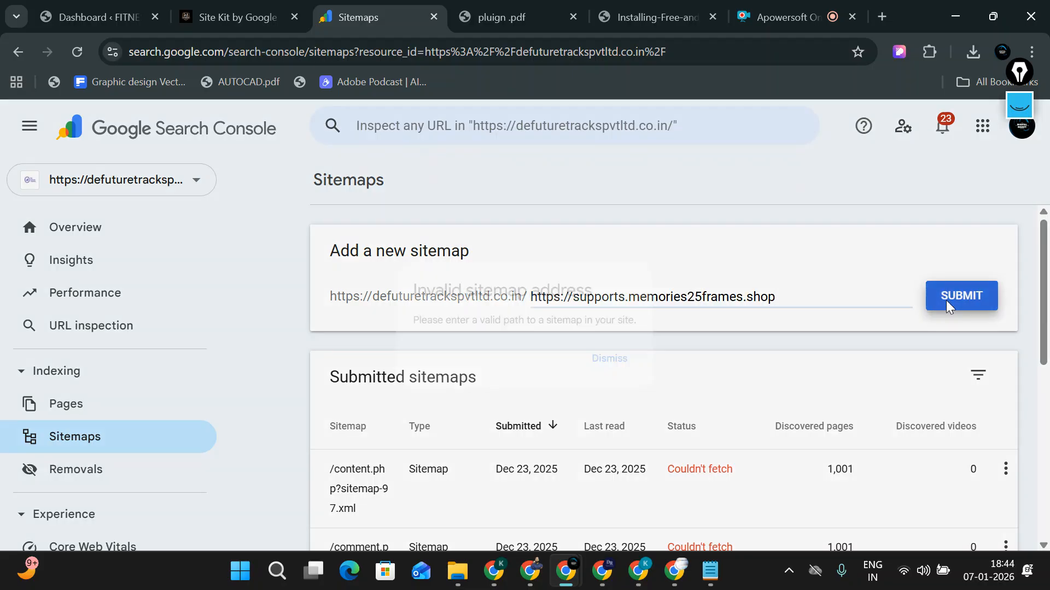
pyautogui.click(621, 363)
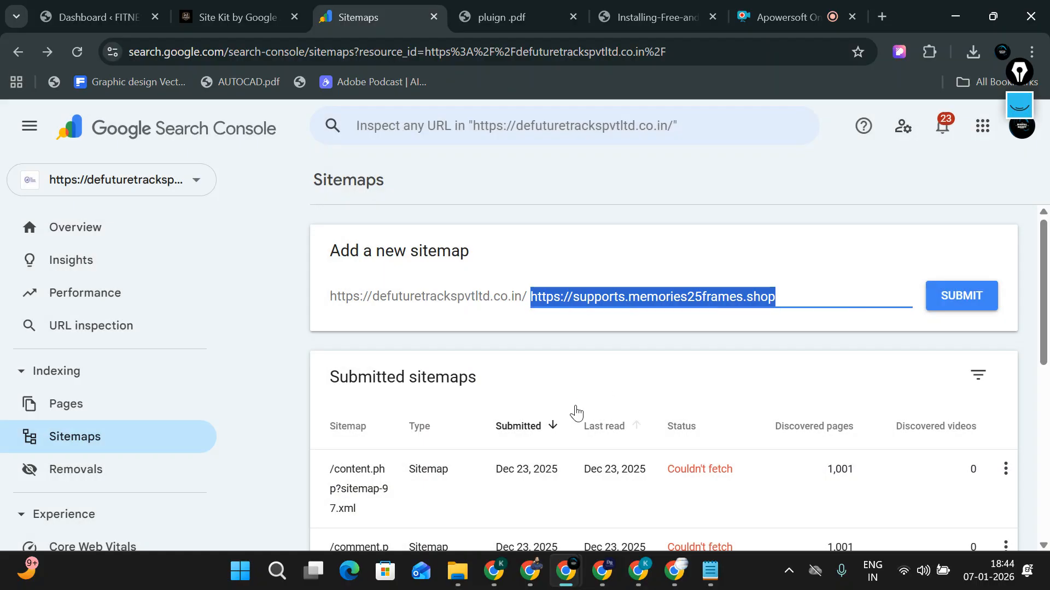
pyautogui.press('BackSpace')
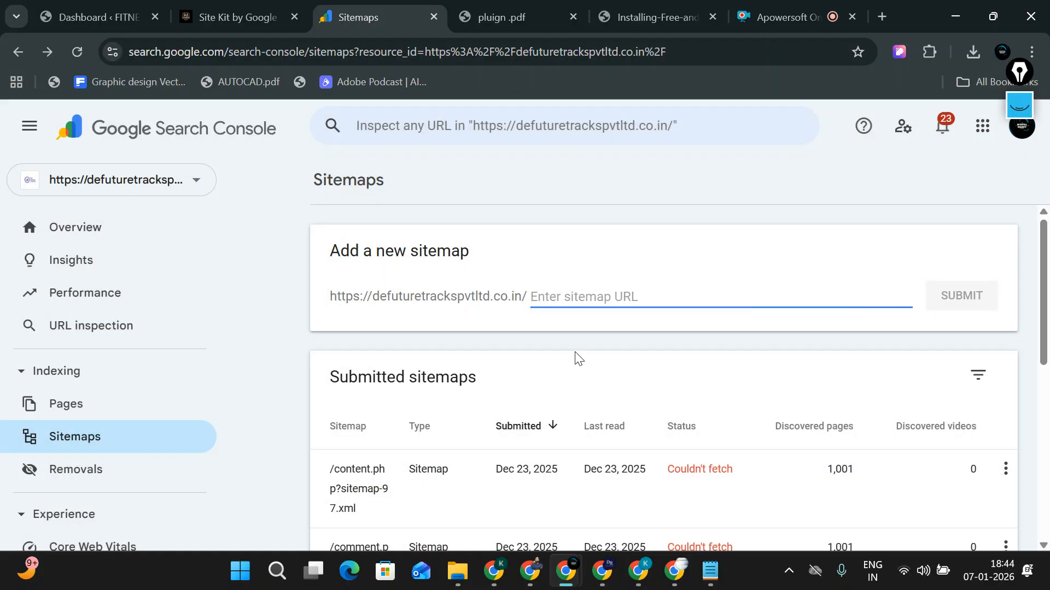
pyautogui.moveTo(330, 301); pyautogui.dragTo(537, 304)
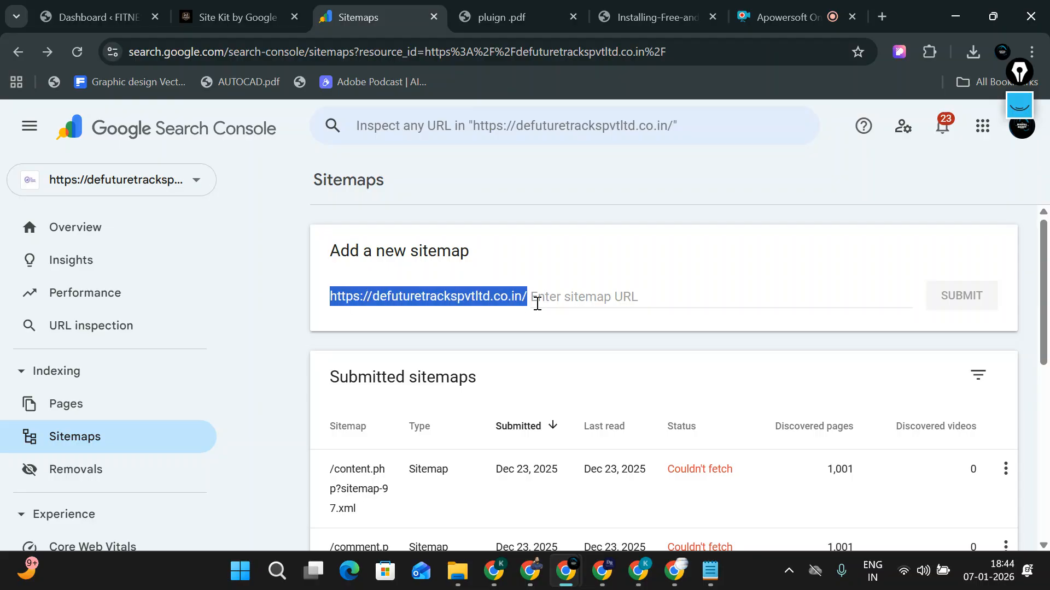
pyautogui.click(588, 302)
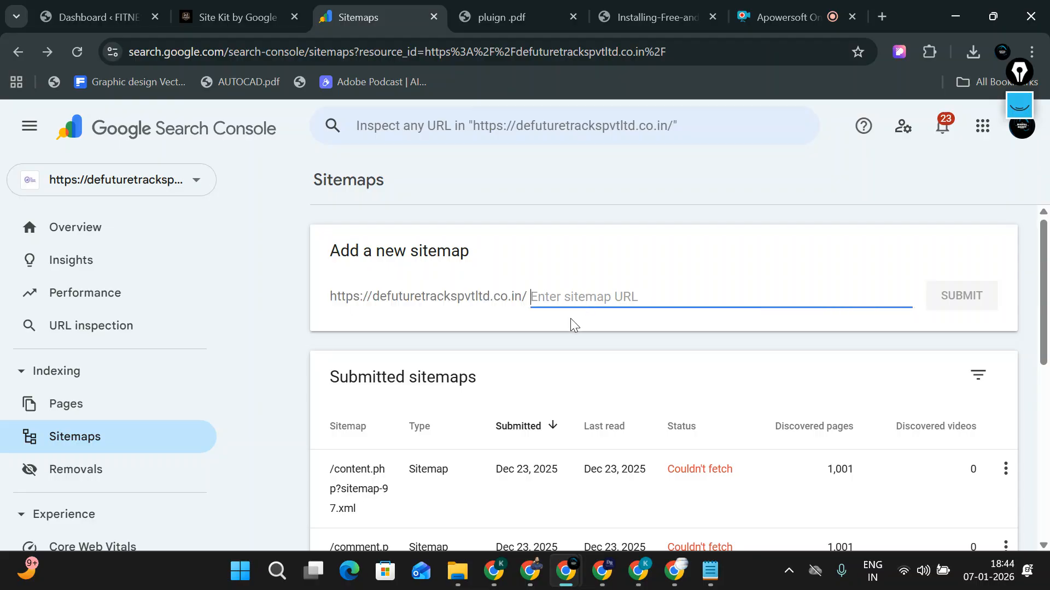
pyautogui.click(237, 14)
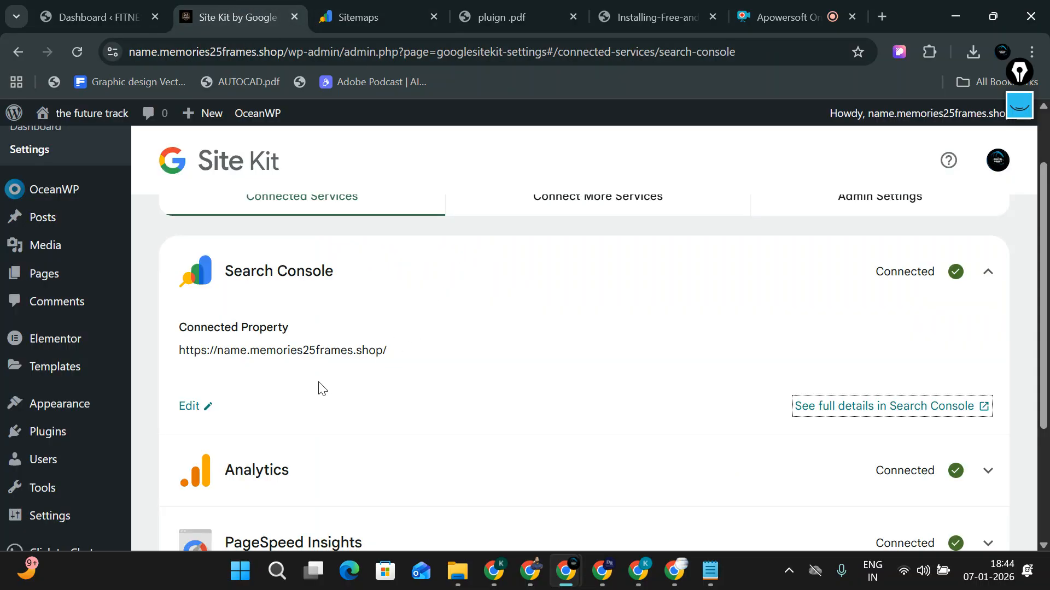
pyautogui.click(191, 407)
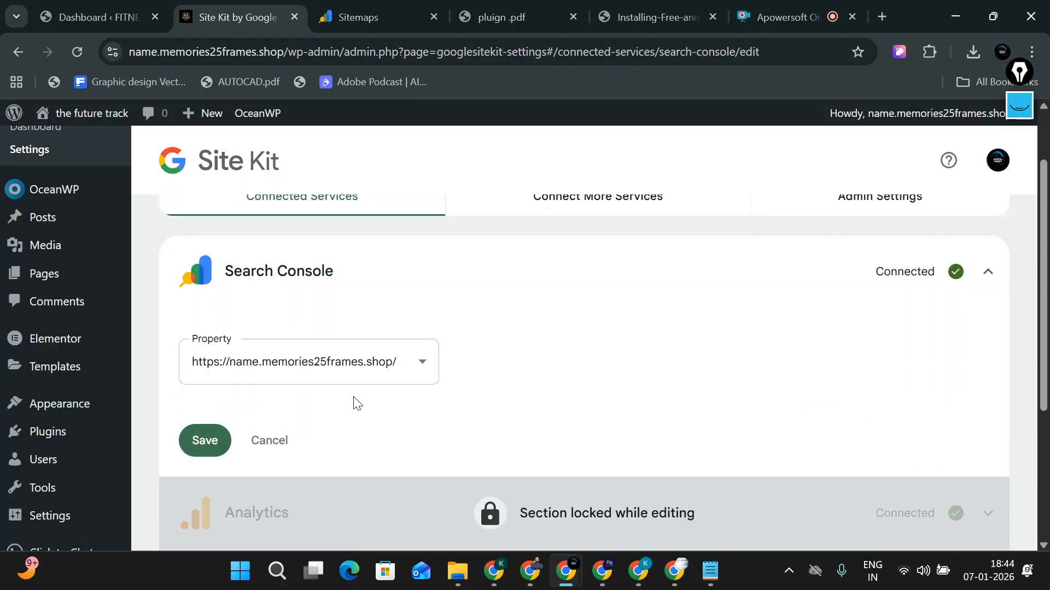
pyautogui.click(377, 374)
pyautogui.click(355, 418)
pyautogui.click(213, 443)
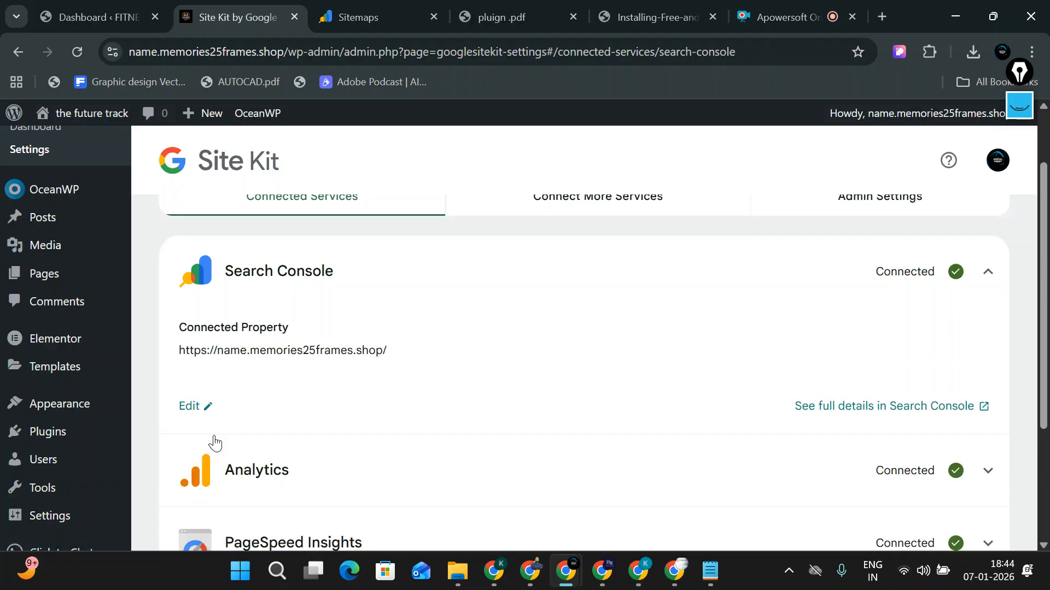
# Step: Review Site Kit's connected services and compare its connected property with the property list in Search Console
pyautogui.scroll(-3, 246, 396)
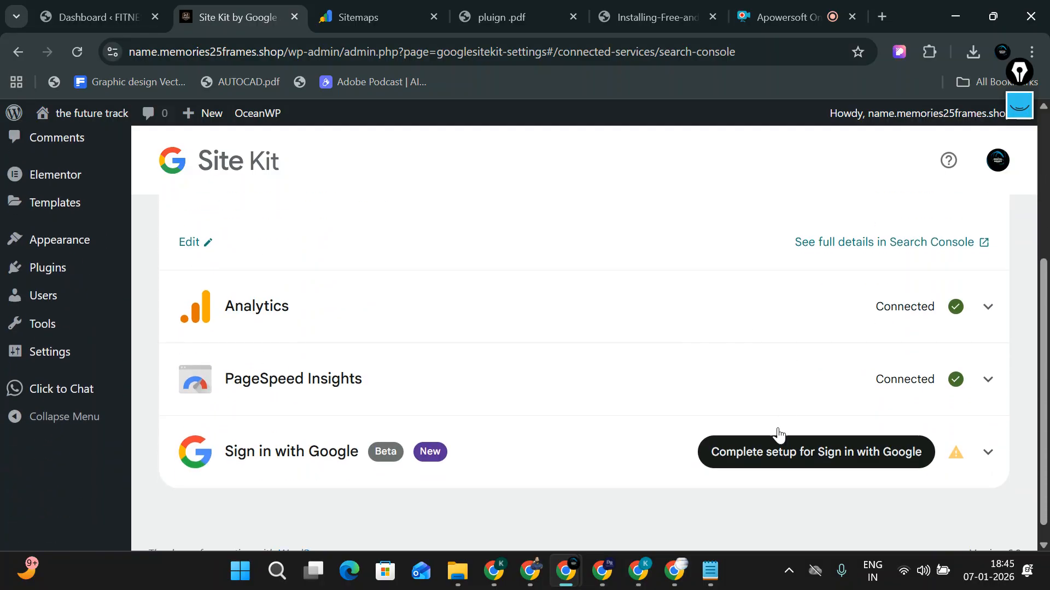
pyautogui.scroll(3, 778, 435)
pyautogui.click(879, 409)
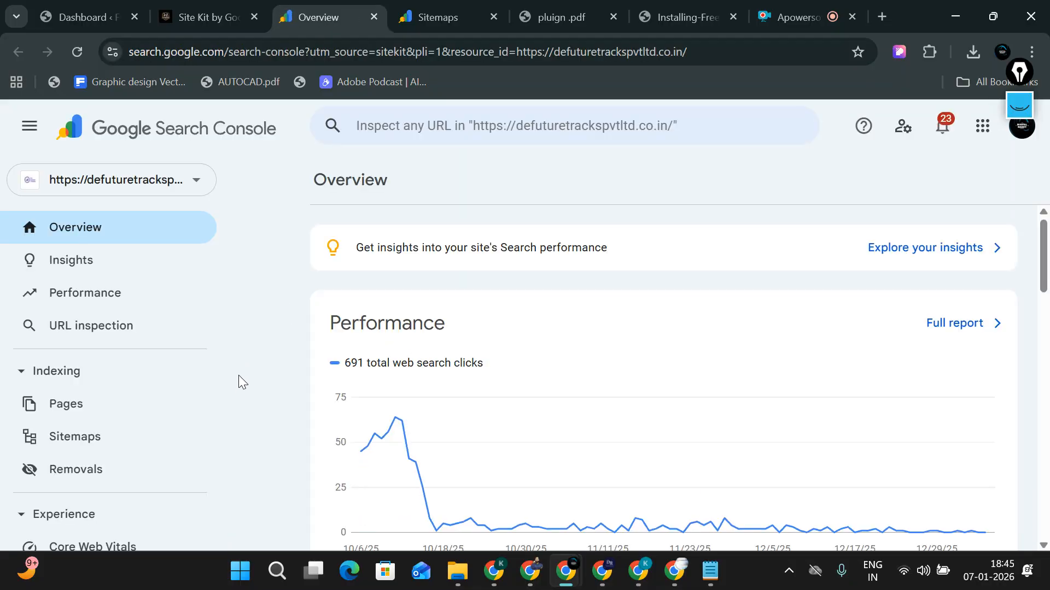
pyautogui.click(131, 186)
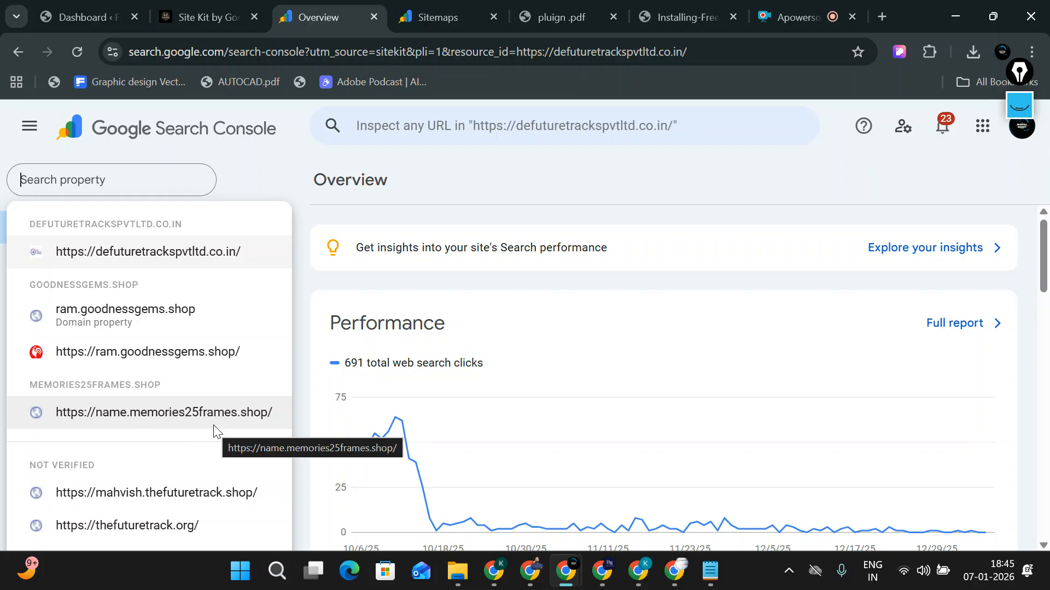
pyautogui.click(207, 17)
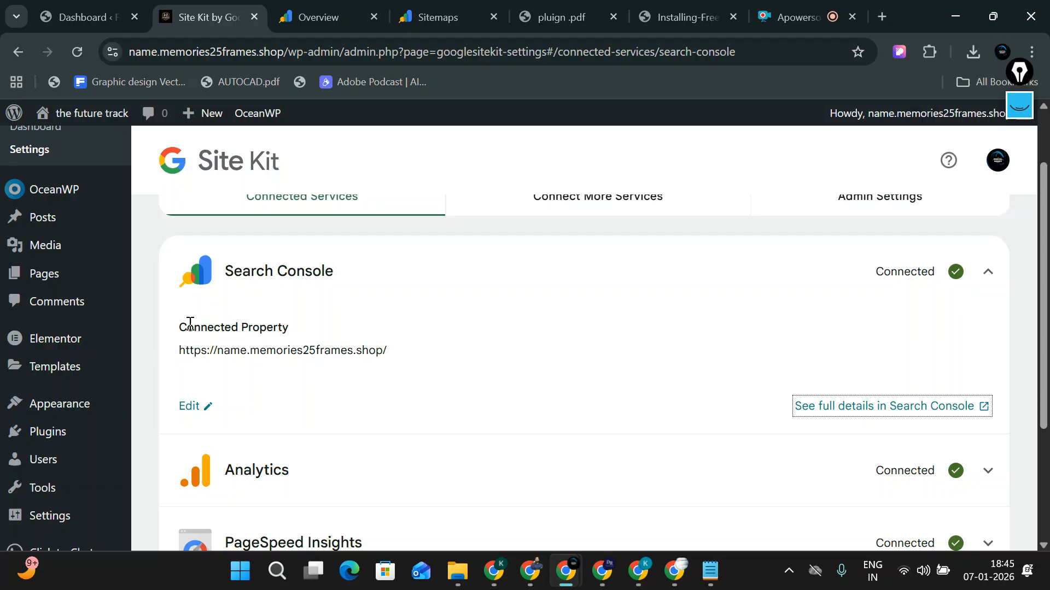
pyautogui.moveTo(180, 326); pyautogui.dragTo(280, 323)
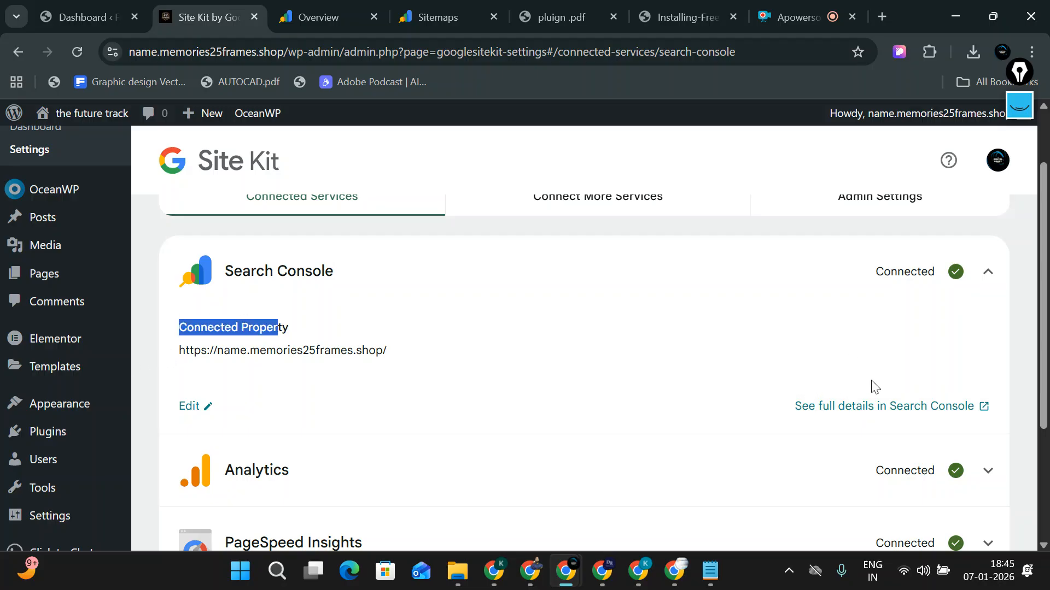
pyautogui.click(872, 409)
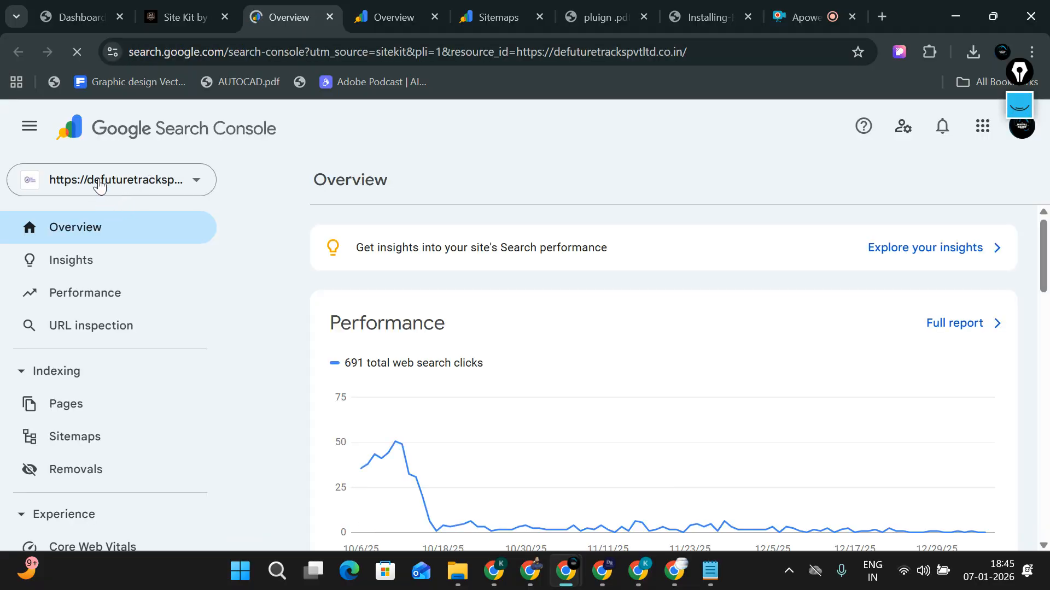
pyautogui.click(98, 181)
pyautogui.click(86, 421)
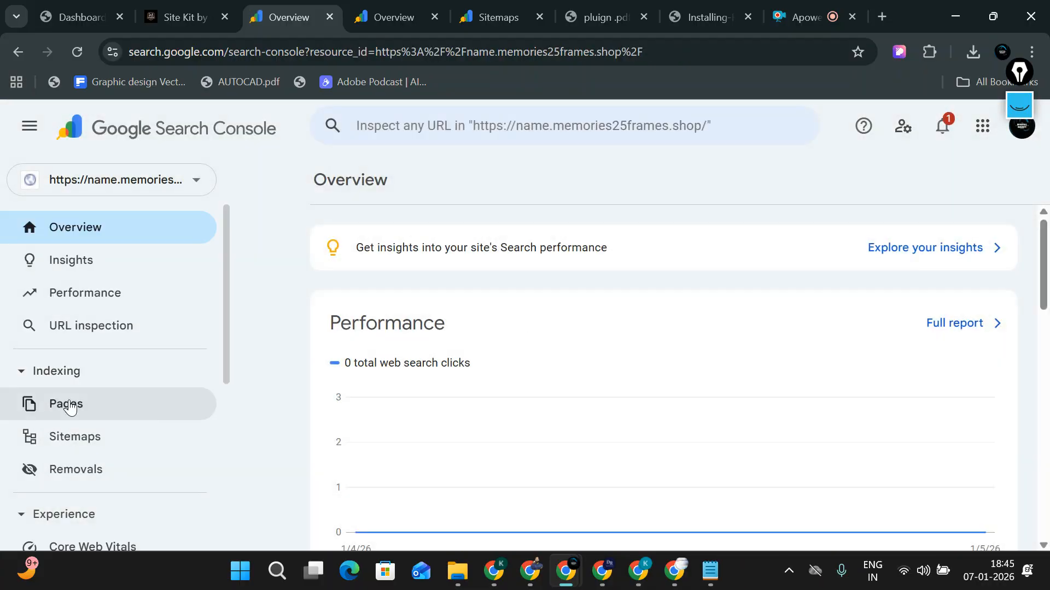
pyautogui.click(83, 451)
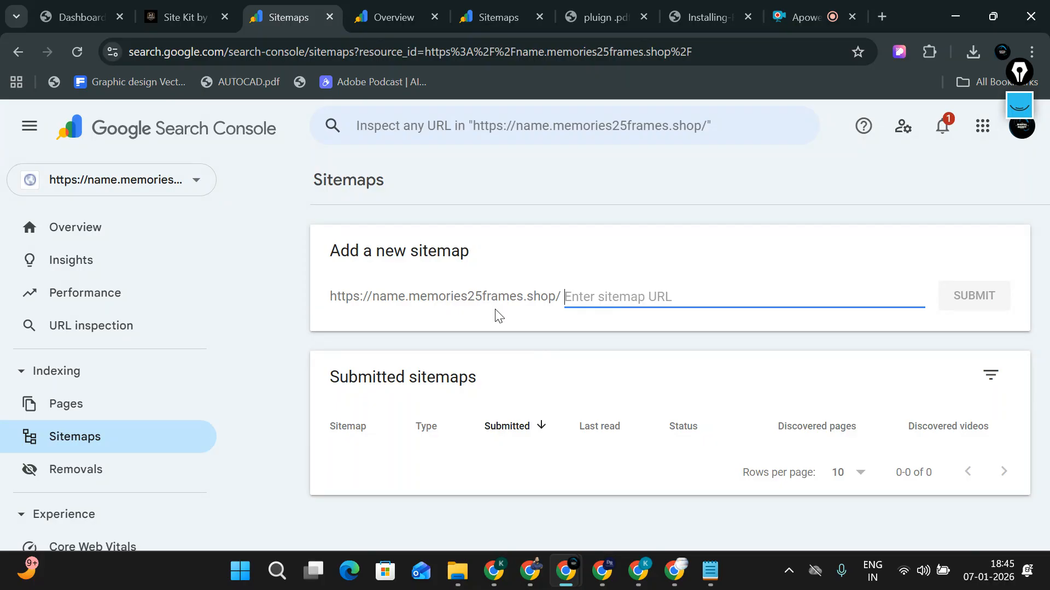
pyautogui.click(136, 170)
pyautogui.click(76, 425)
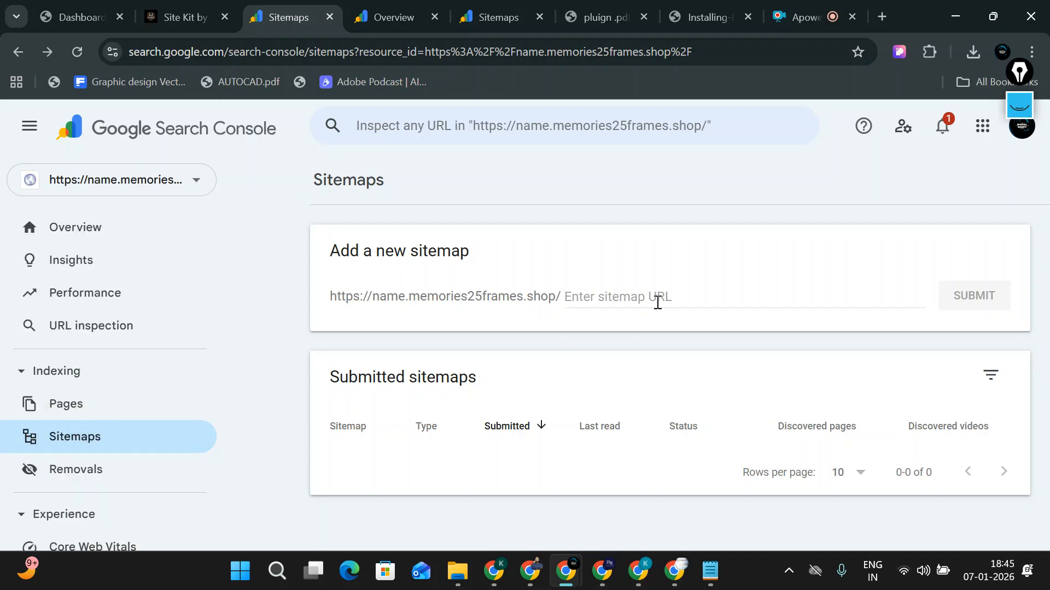
pyautogui.click(659, 300)
pyautogui.write('s')
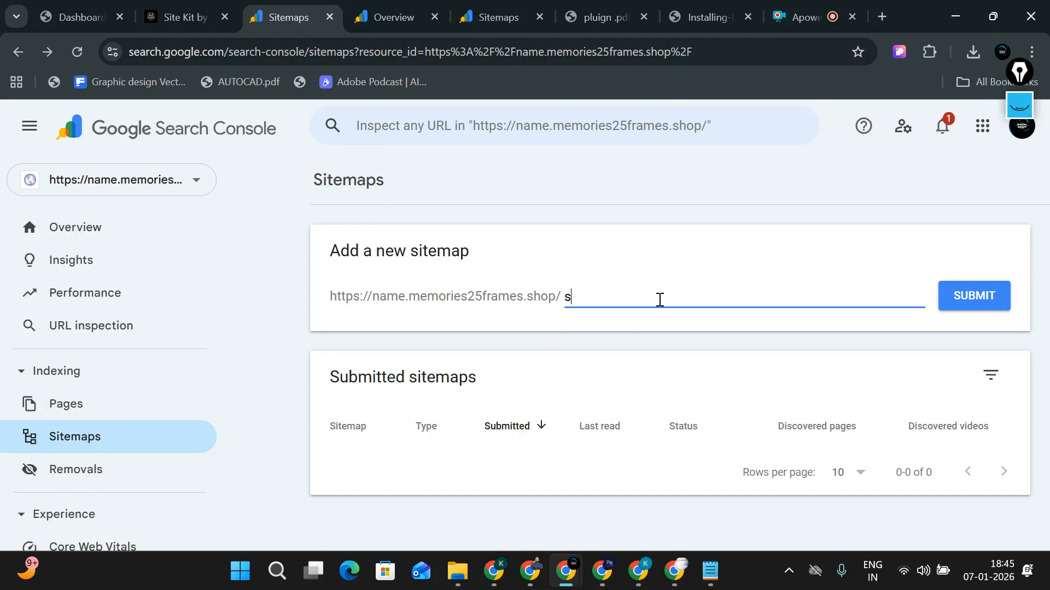
pyautogui.write('itemap')
pyautogui.press('BackSpace')
pyautogui.press('BackSpace')
pyautogui.press('BackSpace')
pyautogui.press('BackSpace')
pyautogui.press('BackSpace')
pyautogui.press('BackSpace')
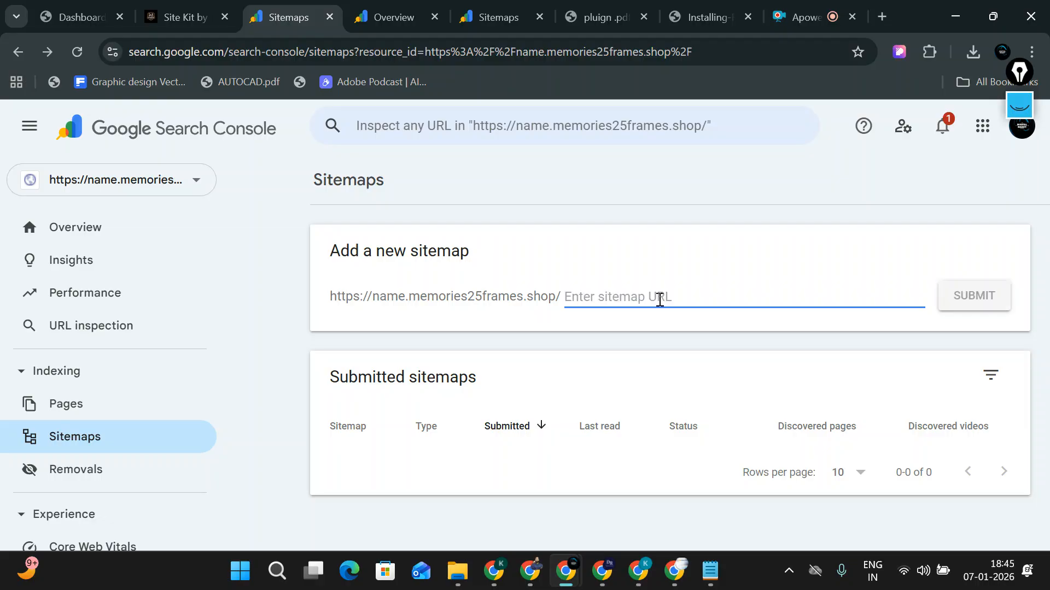
pyautogui.write('sitemp')
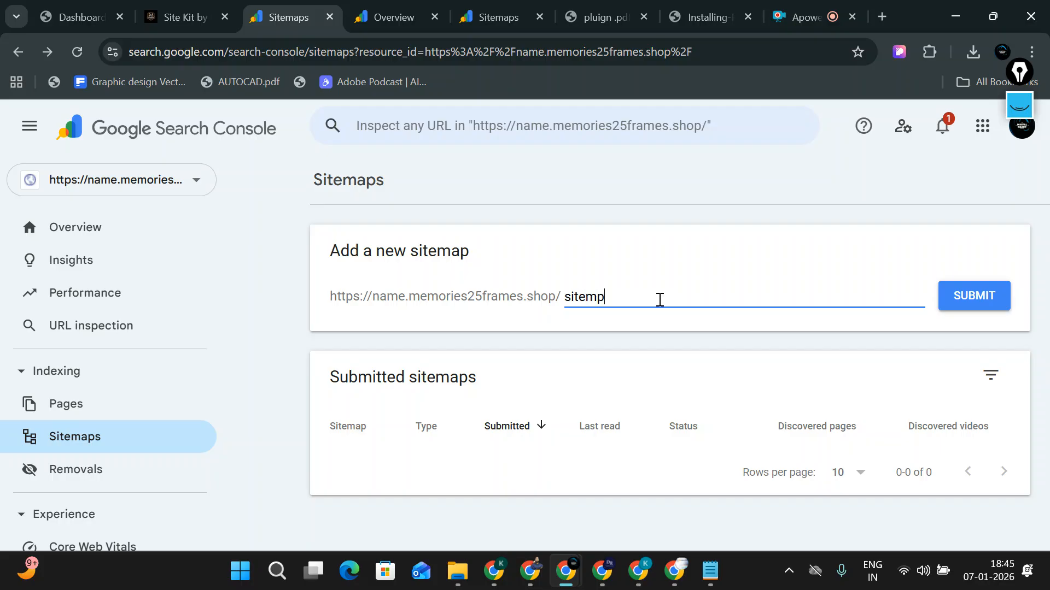
pyautogui.write('e')
pyautogui.press('BackSpace')
pyautogui.press('BackSpace')
pyautogui.press('BackSpace')
pyautogui.press('BackSpace')
pyautogui.write('sitema')
pyautogui.click(967, 299)
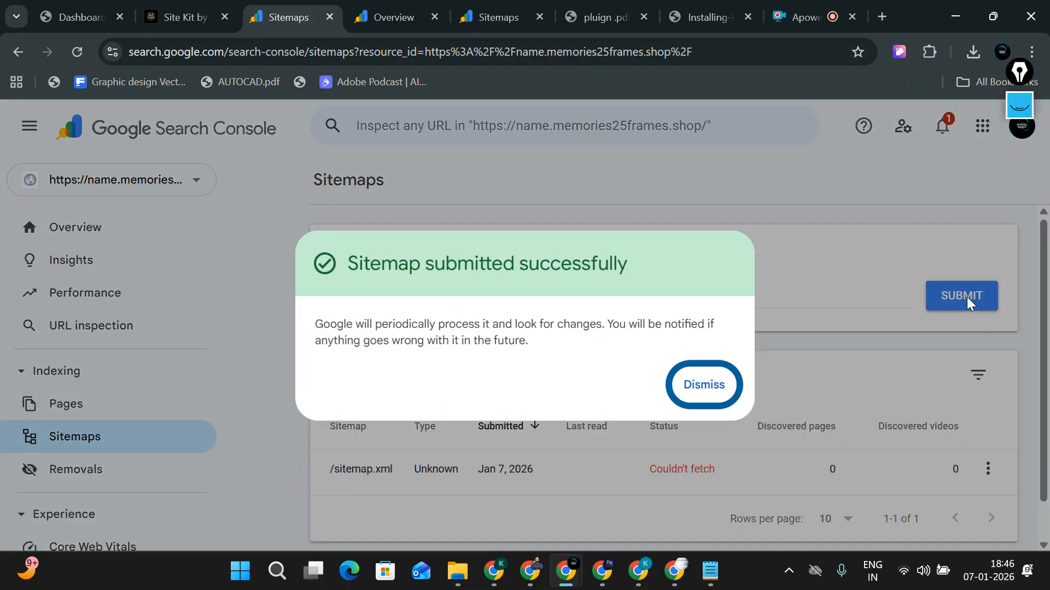
pyautogui.click(705, 391)
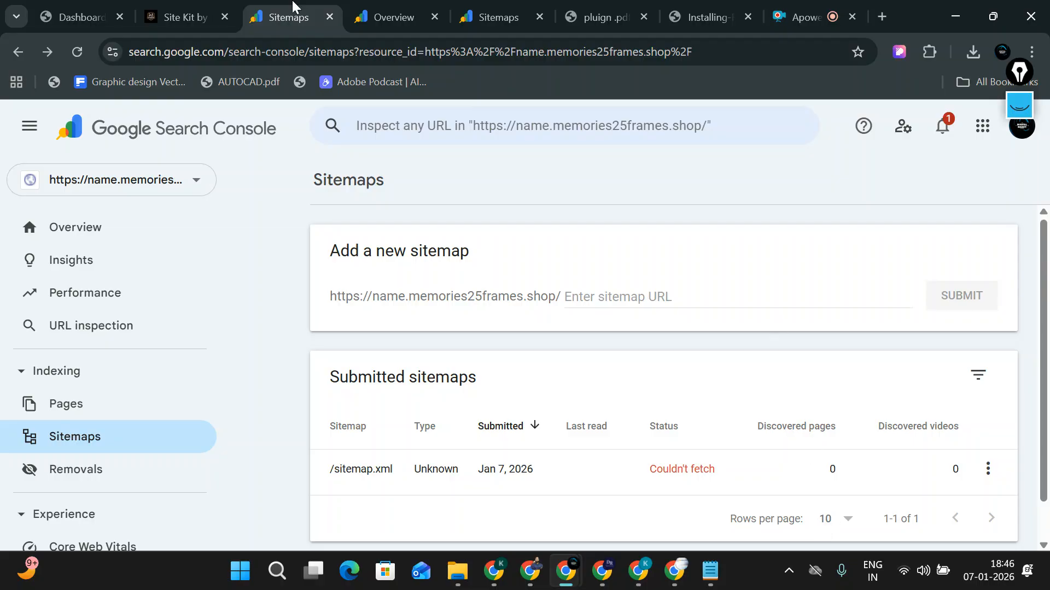
# Step: Return to Site Kit and examine the connected Analytics service's account, property, measurement ID, Google Tag ID and tracking settings
pyautogui.click(208, 16)
pyautogui.scroll(-2, 246, 484)
pyautogui.scroll(-1, 245, 484)
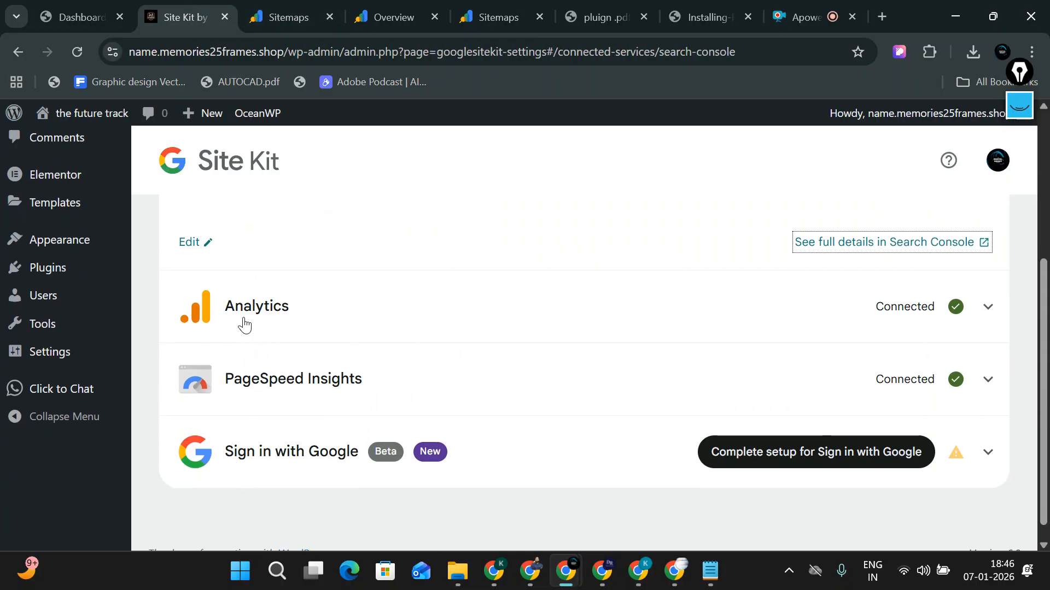
pyautogui.click(995, 314)
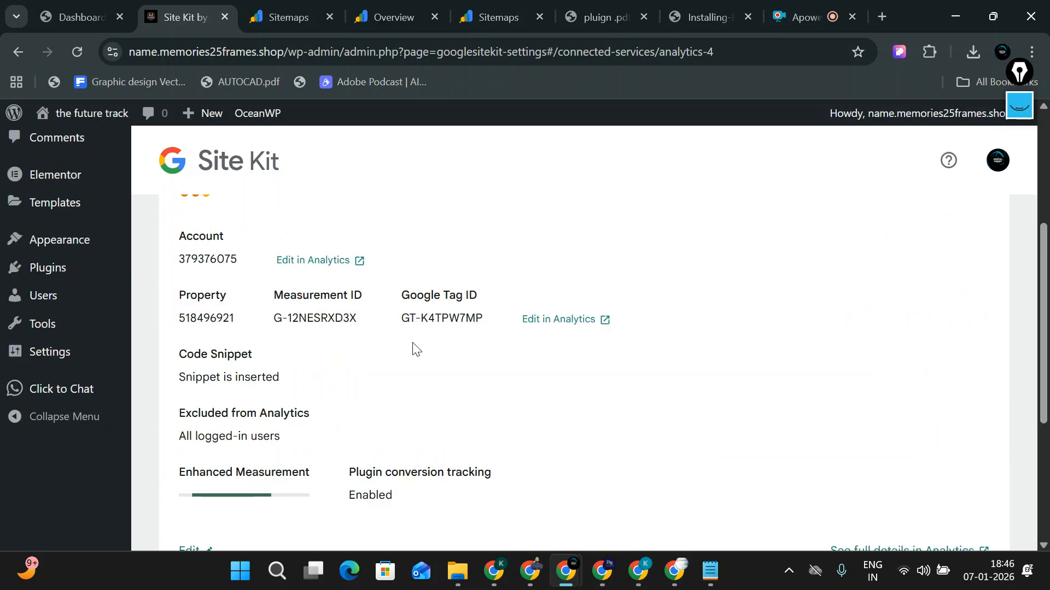
pyautogui.scroll(-3, 350, 401)
pyautogui.scroll(3, 222, 326)
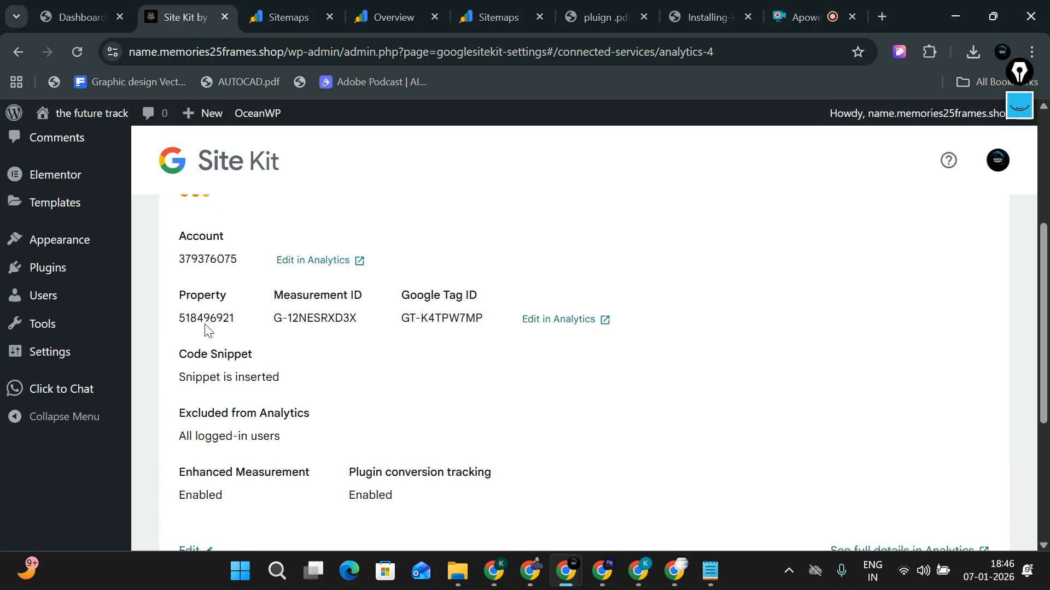
pyautogui.moveTo(177, 260); pyautogui.dragTo(247, 267)
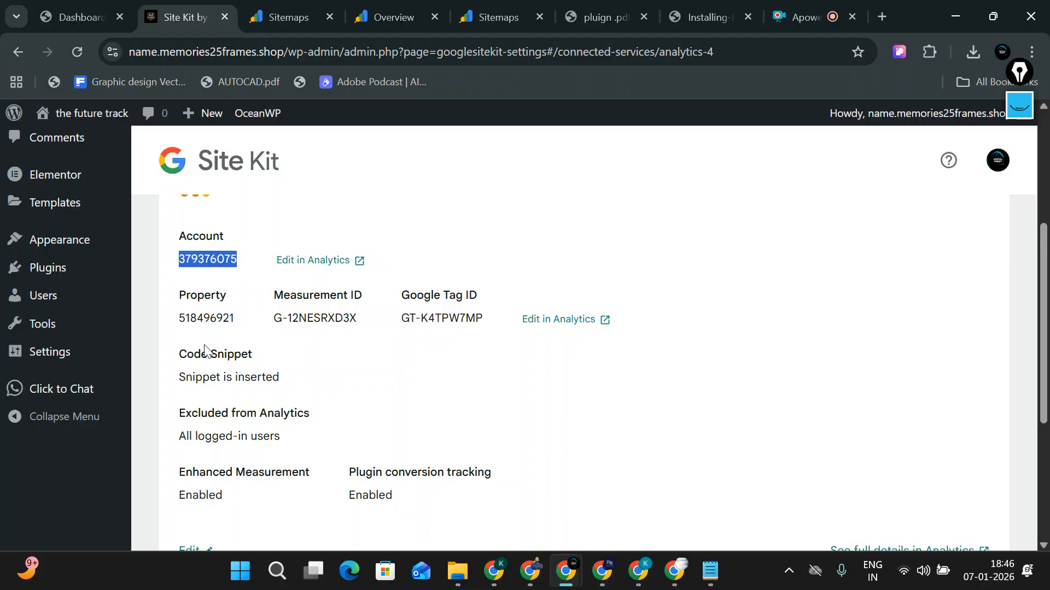
pyautogui.moveTo(178, 319); pyautogui.dragTo(483, 318)
pyautogui.scroll(-1, 369, 393)
pyautogui.scroll(-3, 921, 393)
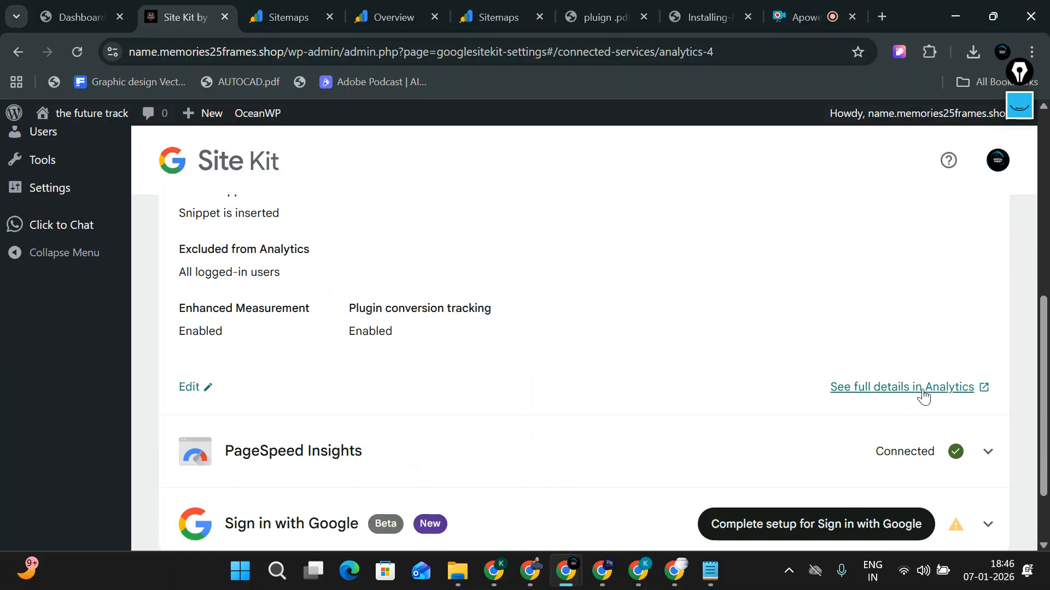
# Step: Open the full details in Analytics, dismiss the Analytics Advisor introduction and check the list of accounts and properties
pyautogui.click(922, 392)
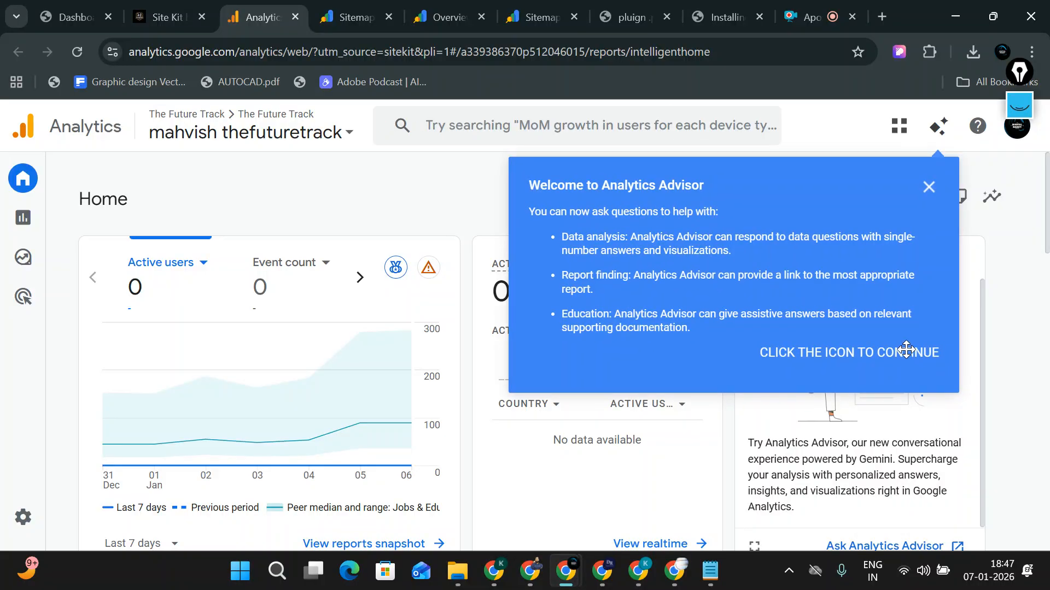
pyautogui.click(929, 187)
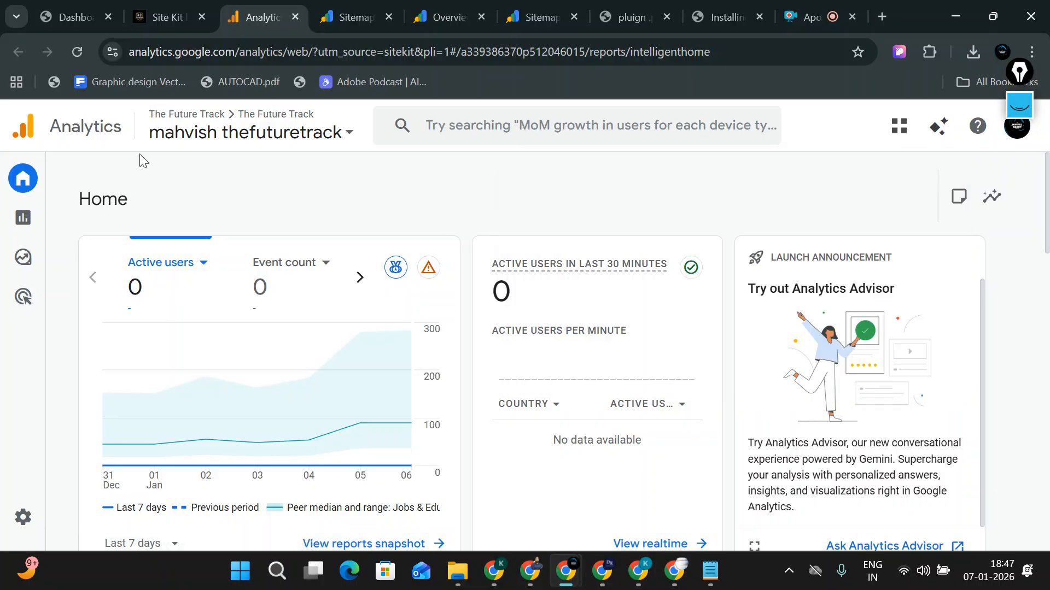
pyautogui.click(269, 134)
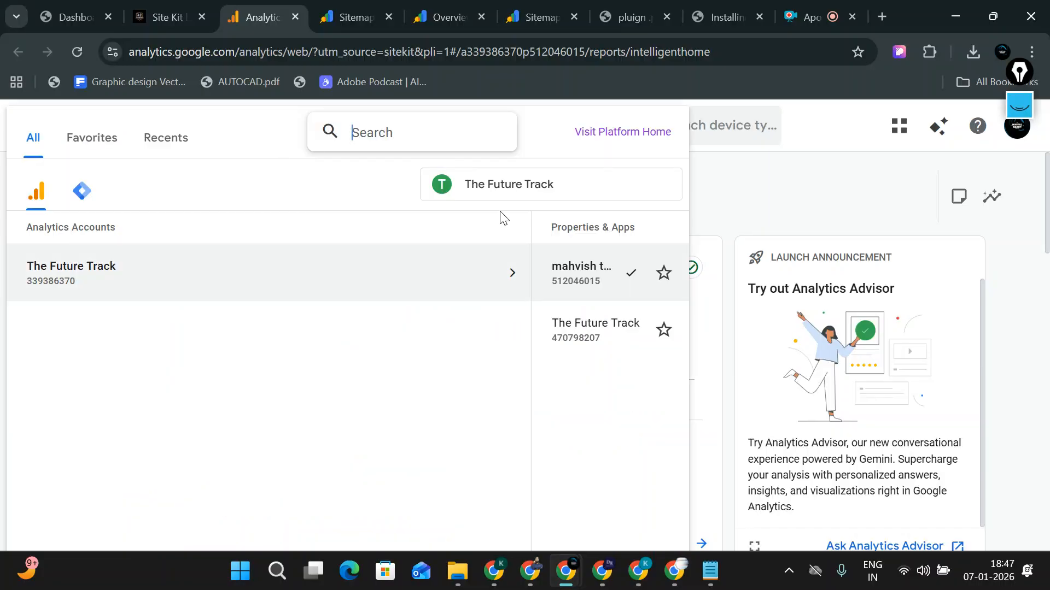
pyautogui.click(221, 153)
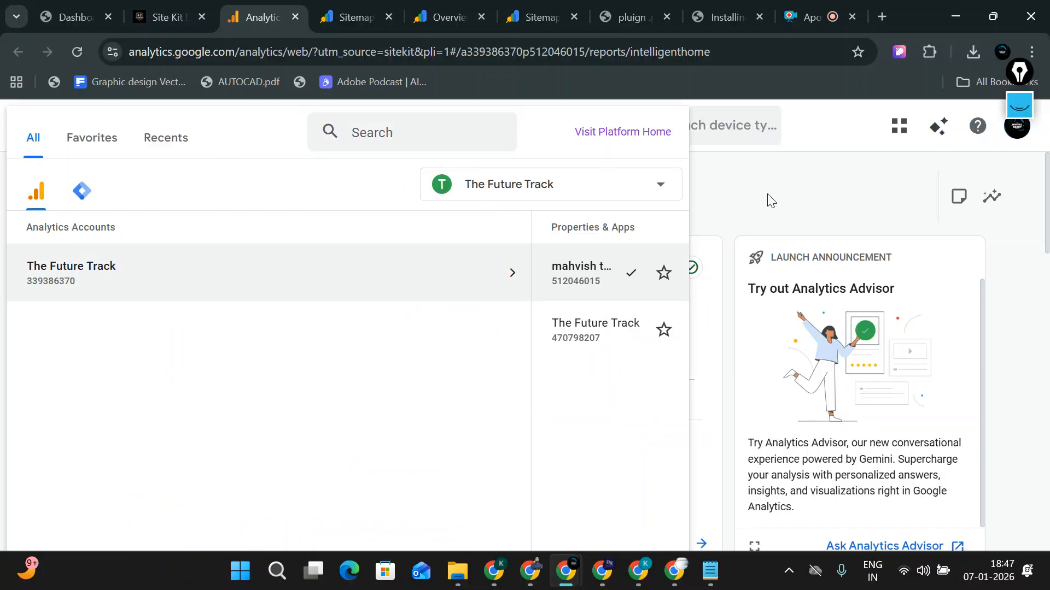
pyautogui.moveTo(768, 194); pyautogui.dragTo(615, 309)
pyautogui.click(747, 183)
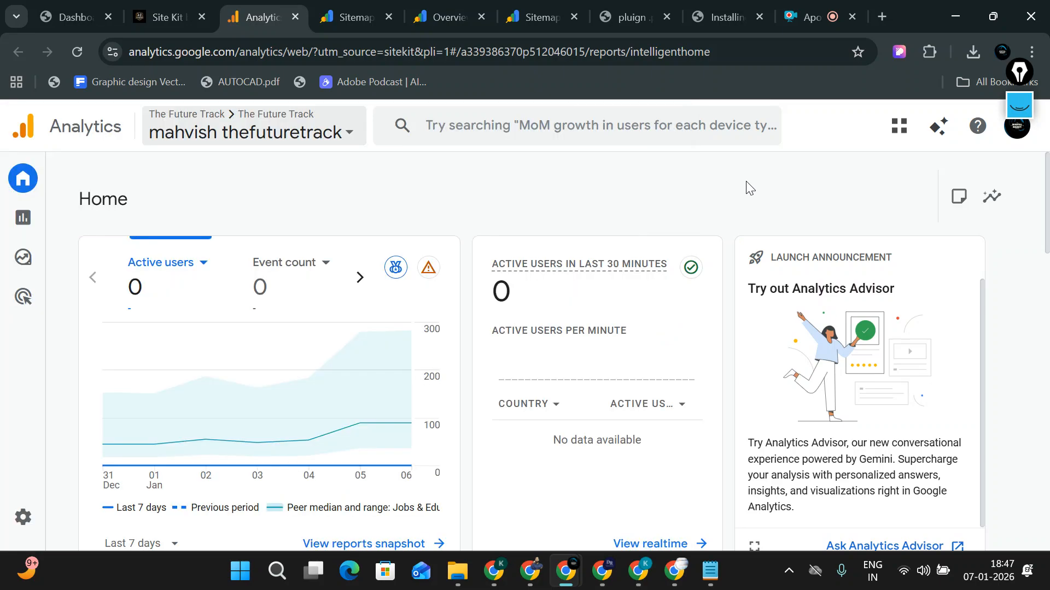
# Step: Return to Site Kit, open the connected Analytics account for editing in Analytics and close the other Analytics tab
pyautogui.moveTo(19, 184)
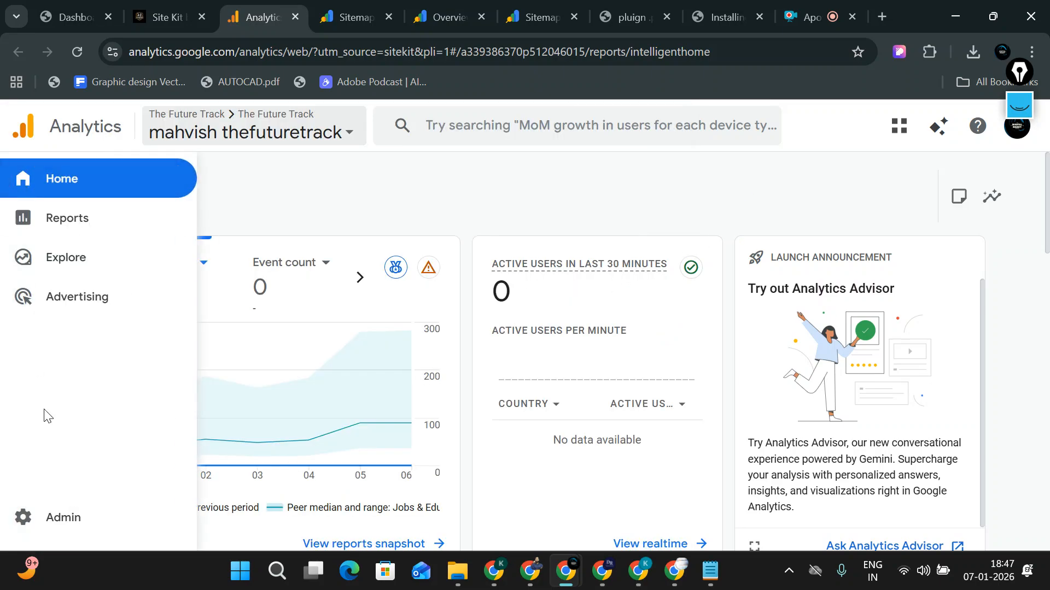
pyautogui.click(66, 536)
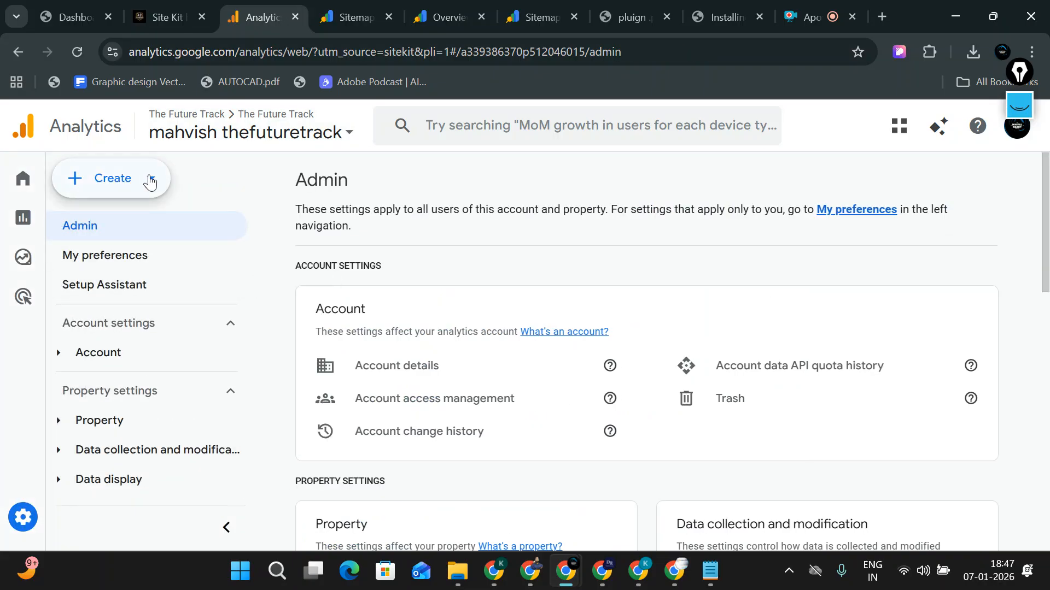
pyautogui.click(179, 17)
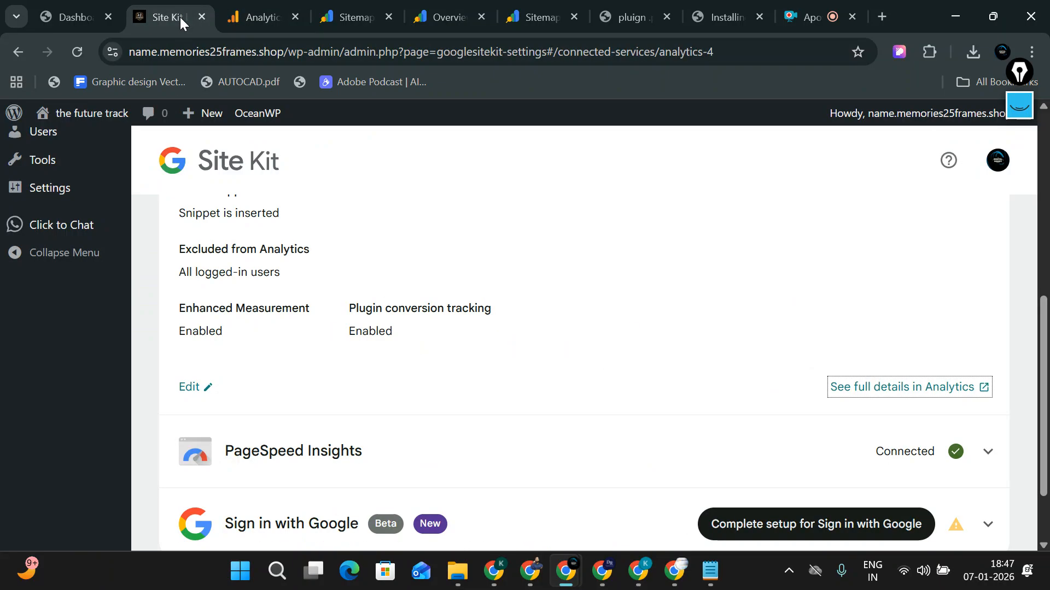
pyautogui.scroll(-2, 216, 356)
pyautogui.scroll(5, 217, 354)
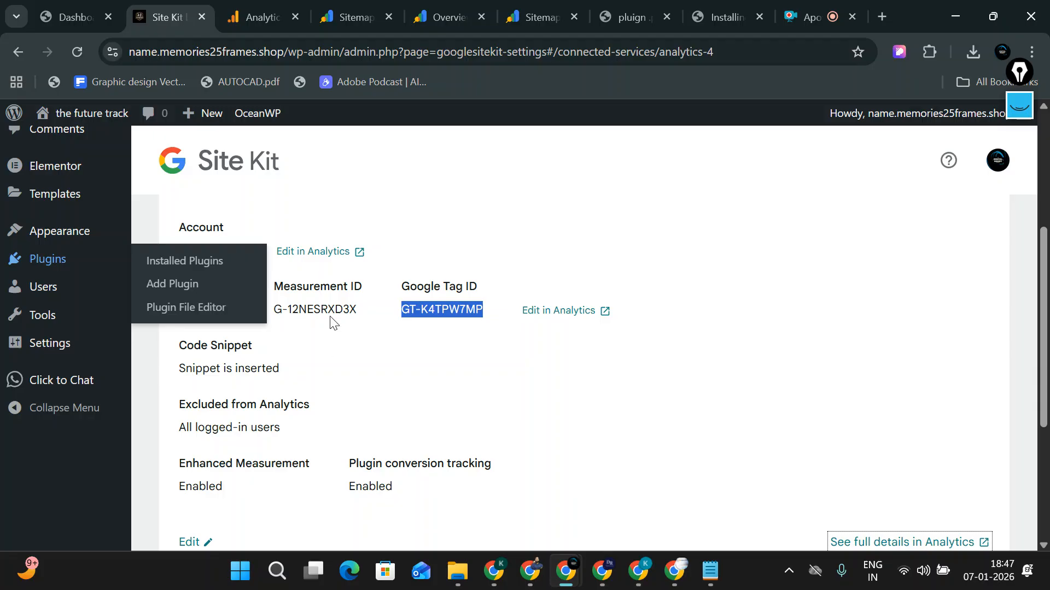
pyautogui.scroll(2, 327, 299)
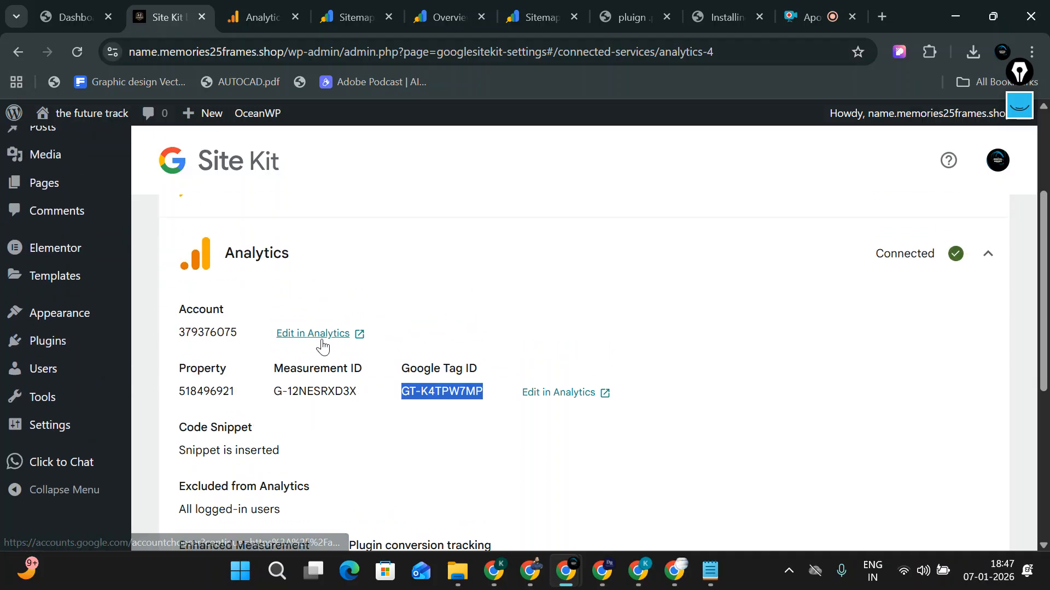
pyautogui.click(321, 343)
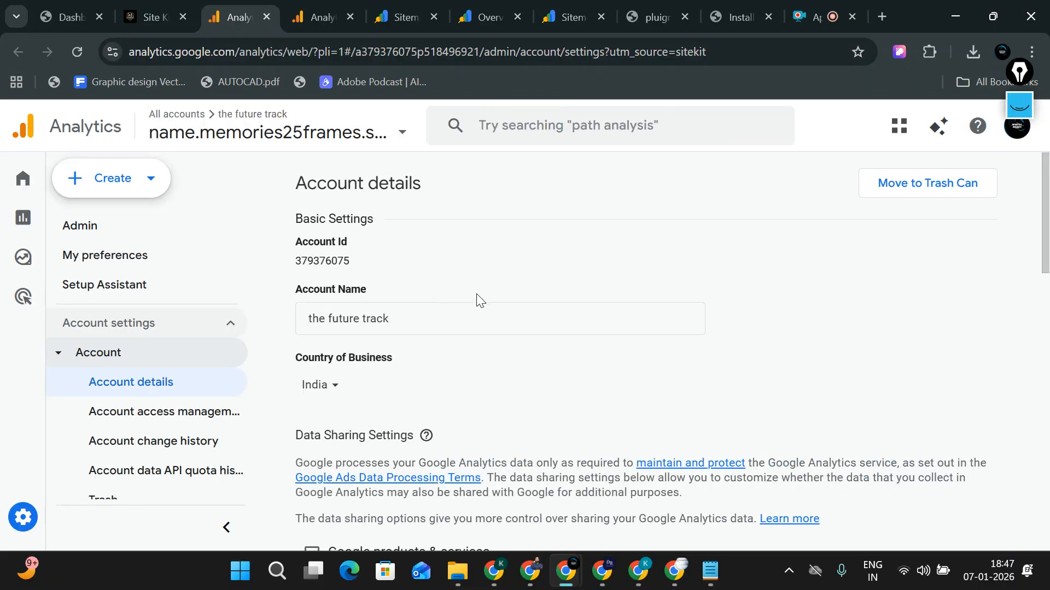
pyautogui.click(350, 16)
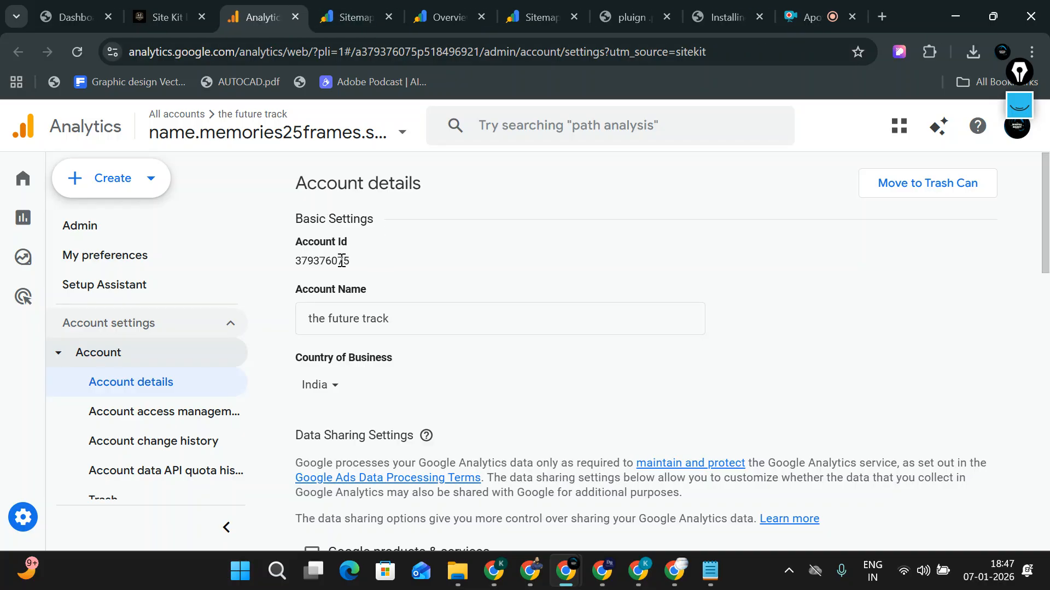
# Step: Enable data sharing for Google products & services, Modeling contributions & business insights, Technical support and Recommendations for your business, and save the account settings
pyautogui.scroll(-1, 358, 249)
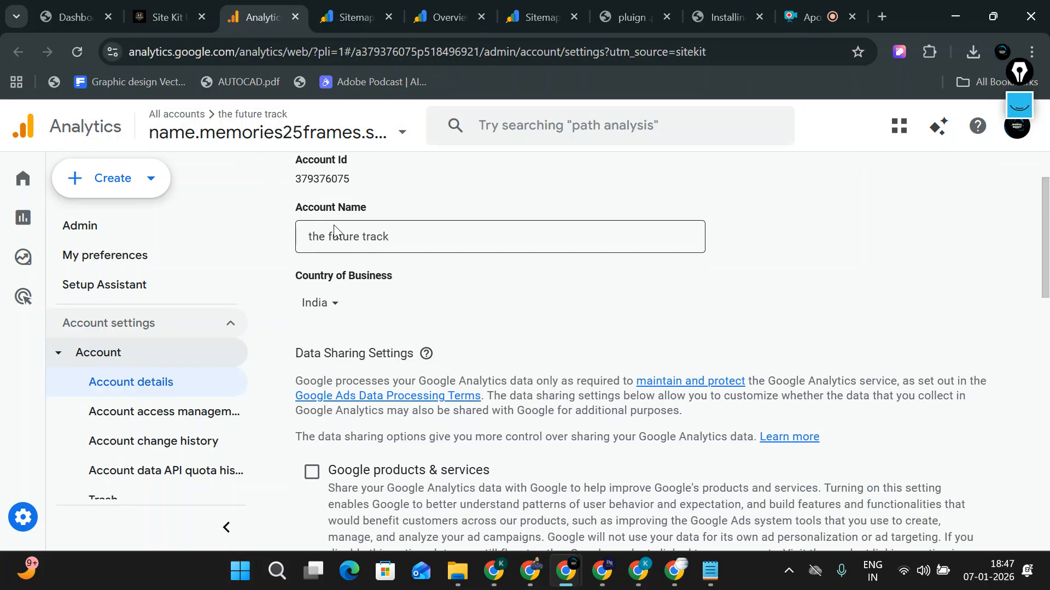
pyautogui.moveTo(300, 179); pyautogui.dragTo(370, 187)
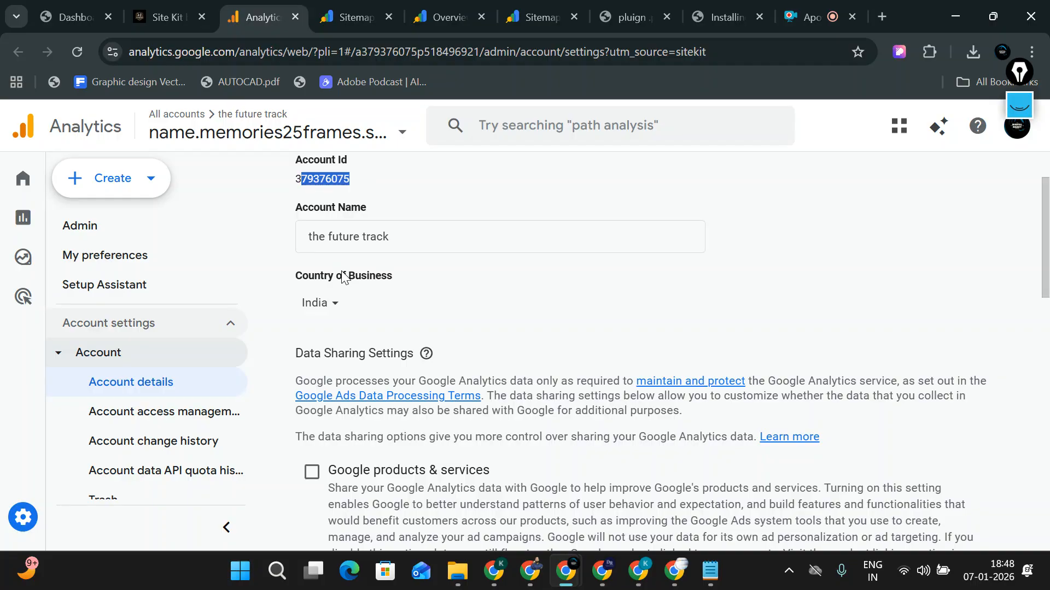
pyautogui.scroll(-3, 338, 358)
pyautogui.click(311, 310)
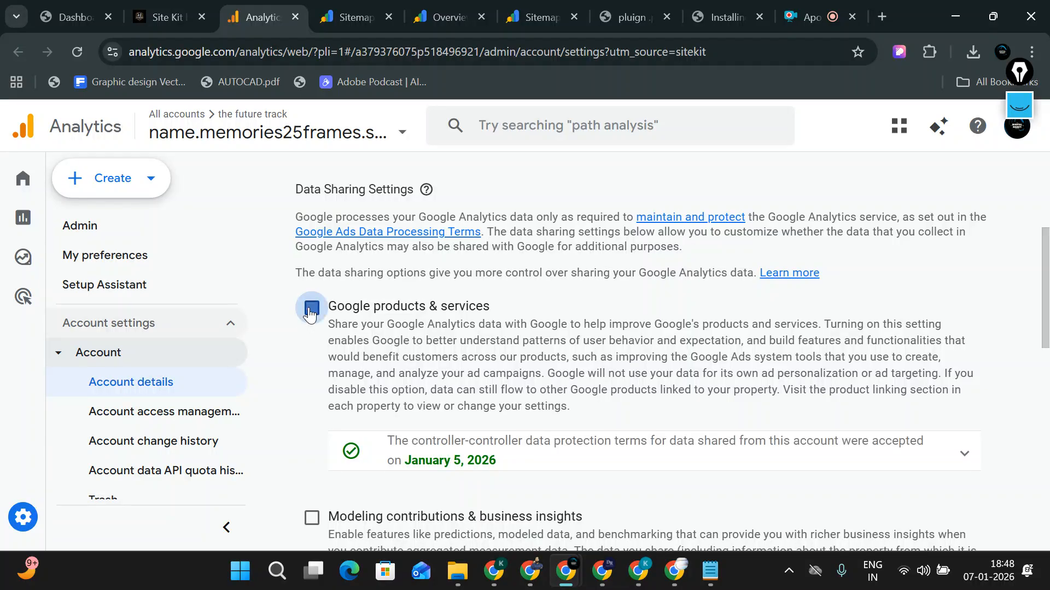
pyautogui.scroll(-2, 382, 361)
pyautogui.scroll(-2, 415, 395)
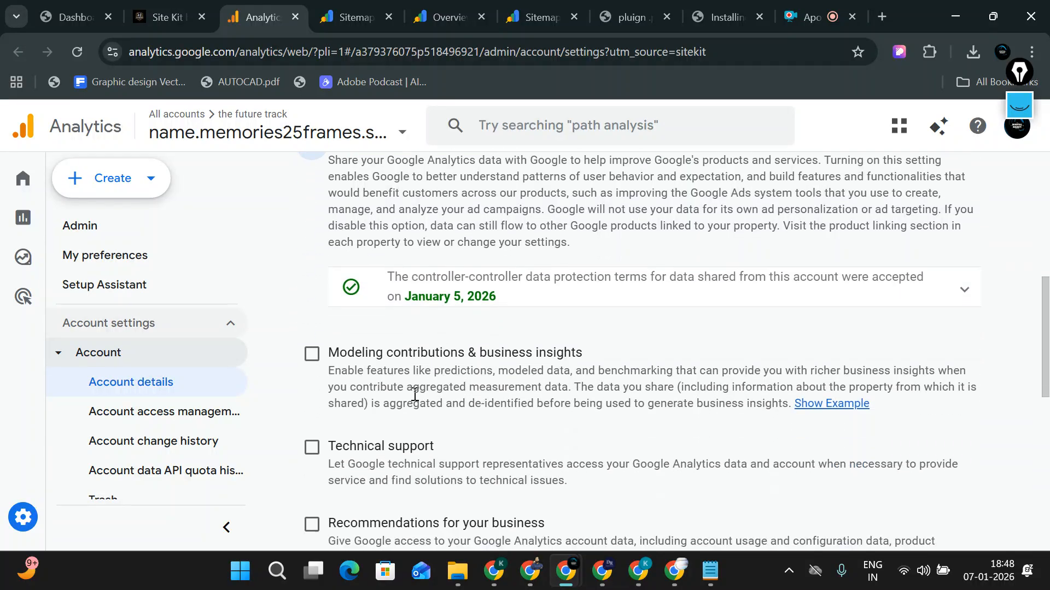
pyautogui.click(312, 353)
pyautogui.click(312, 447)
pyautogui.scroll(-3, 325, 462)
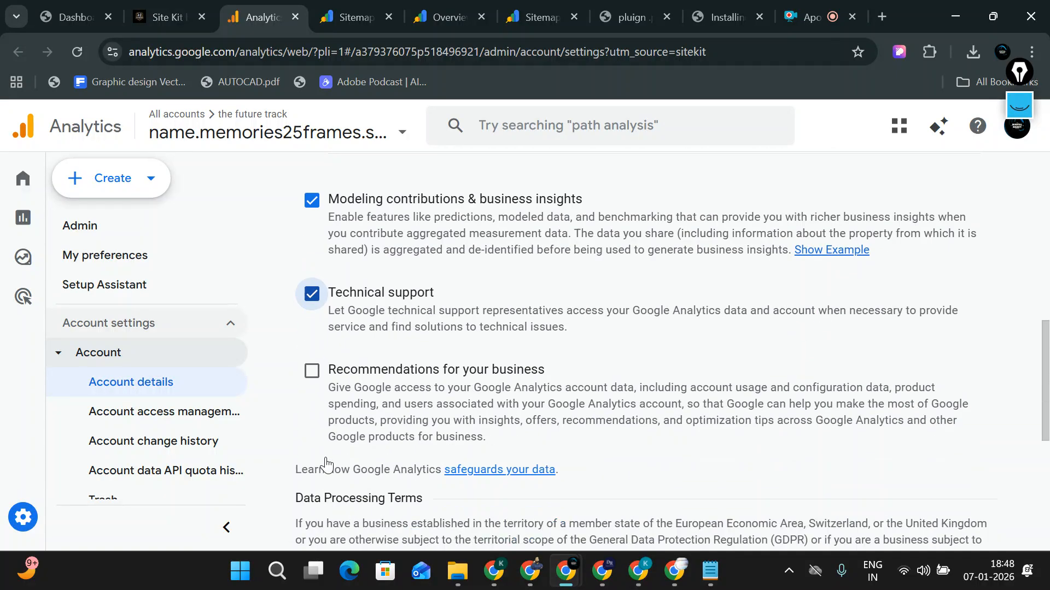
pyautogui.click(311, 361)
pyautogui.scroll(-6, 347, 449)
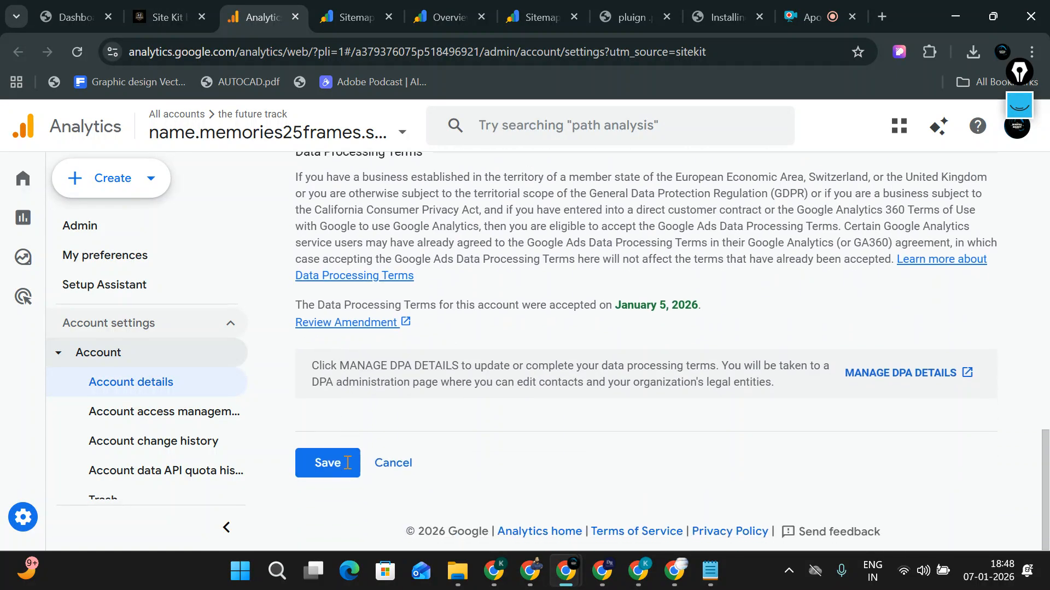
pyautogui.click(348, 463)
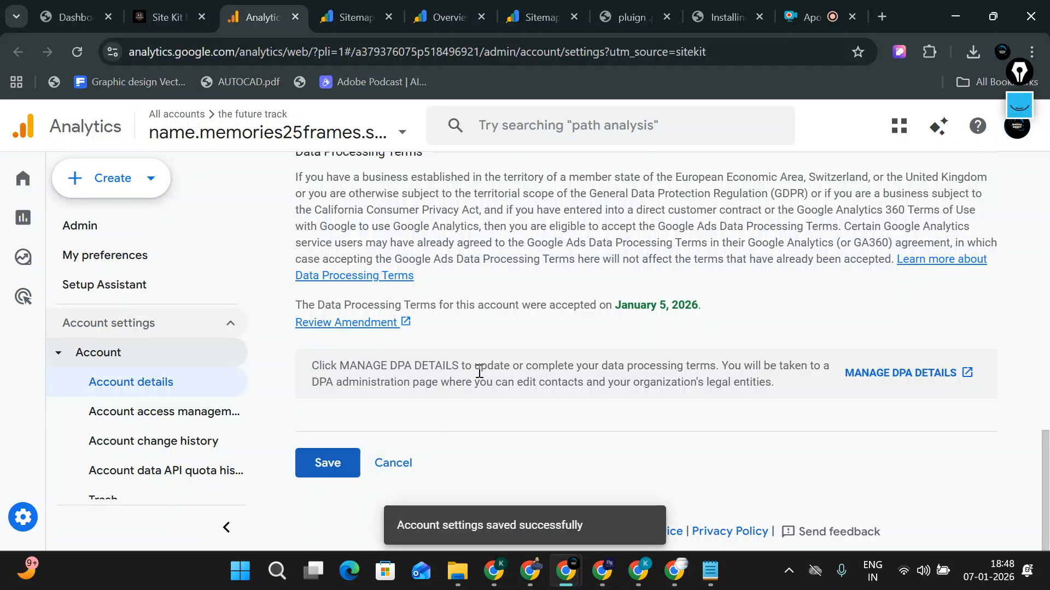
# Step: Review the account details and data sharing options from start to end and save the account settings again
pyautogui.scroll(6, 480, 372)
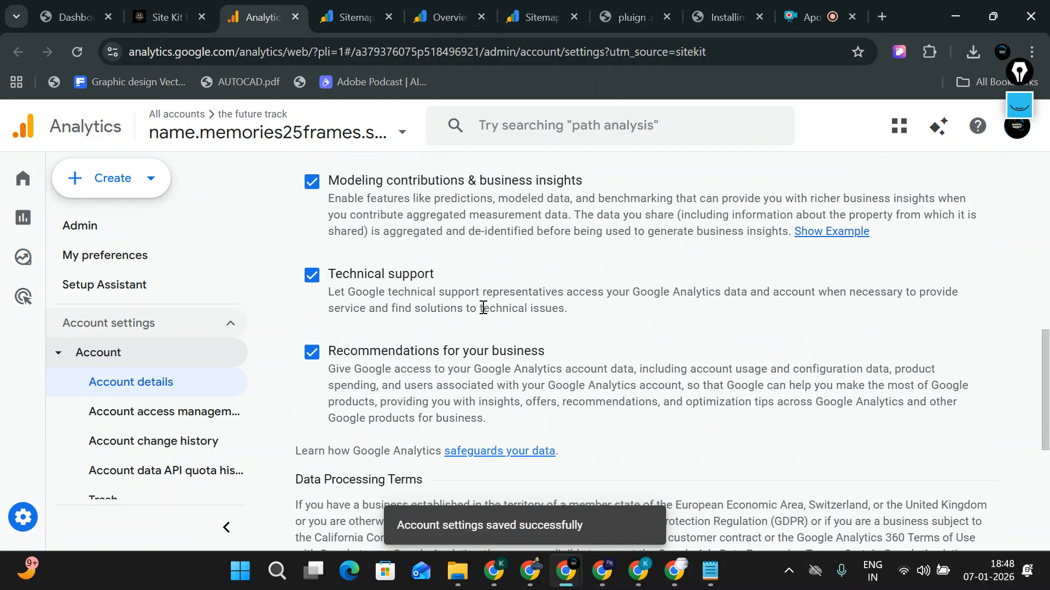
pyautogui.scroll(6, 483, 309)
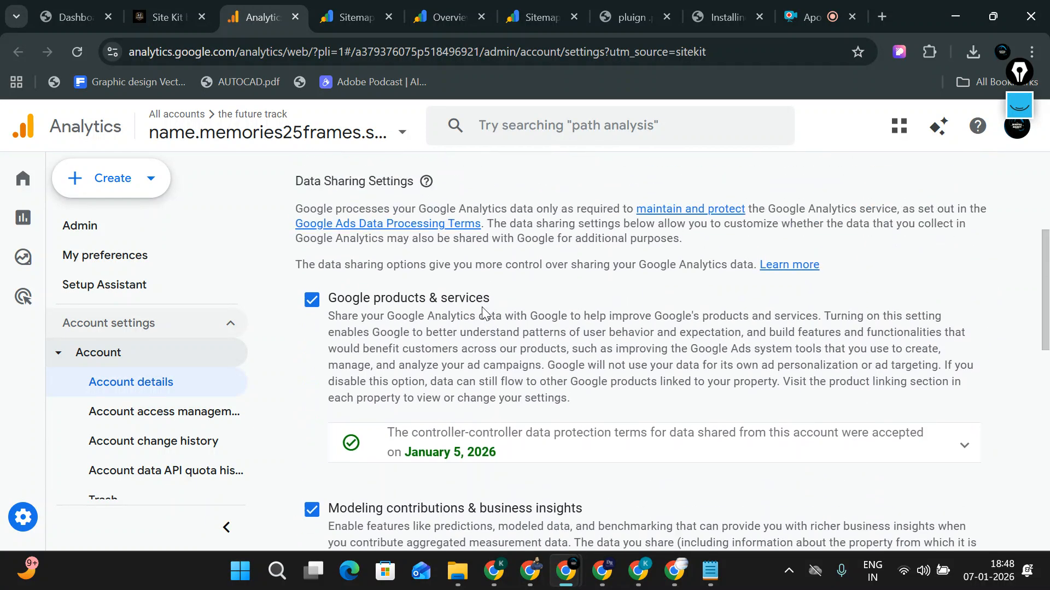
pyautogui.scroll(5, 482, 309)
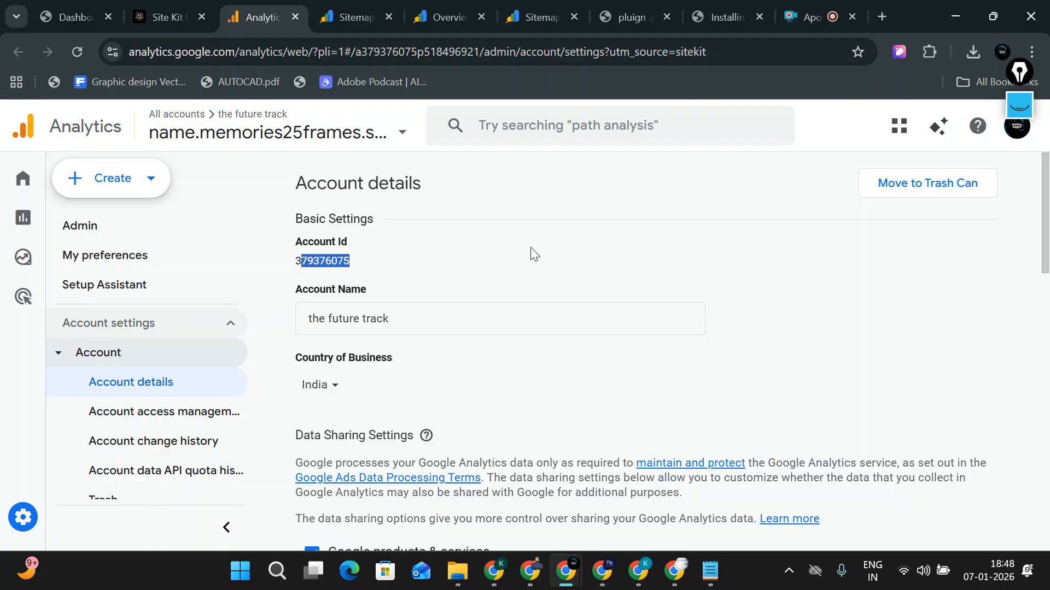
pyautogui.scroll(-17, 569, 355)
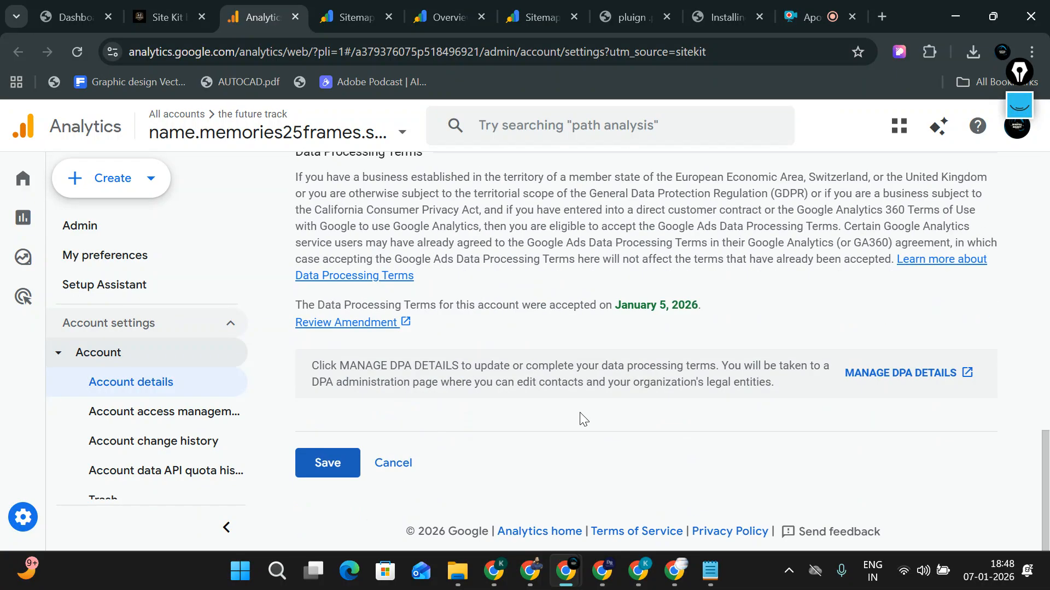
pyautogui.click(320, 471)
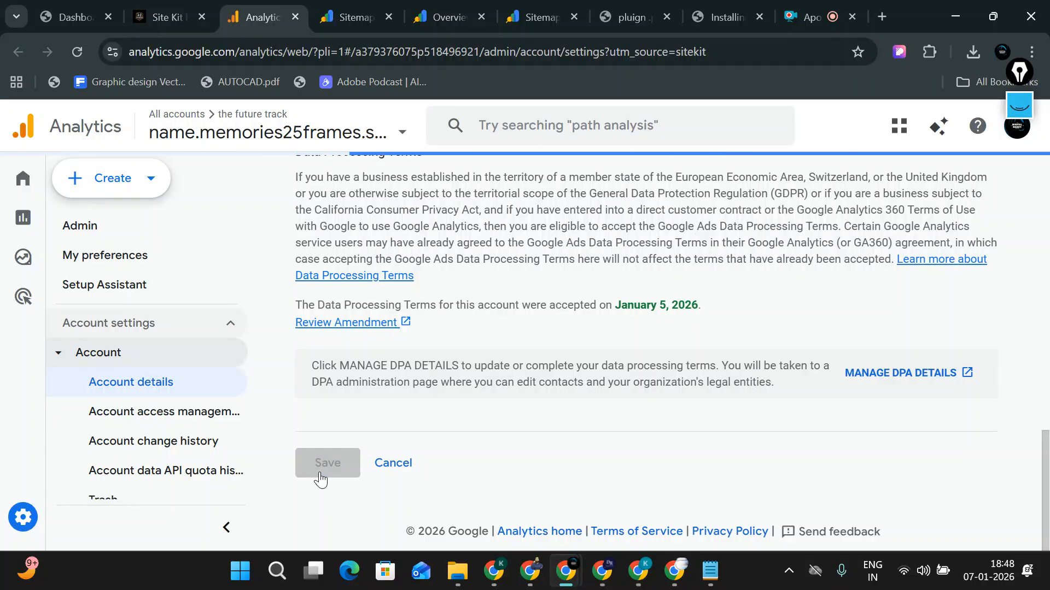
pyautogui.scroll(10, 459, 398)
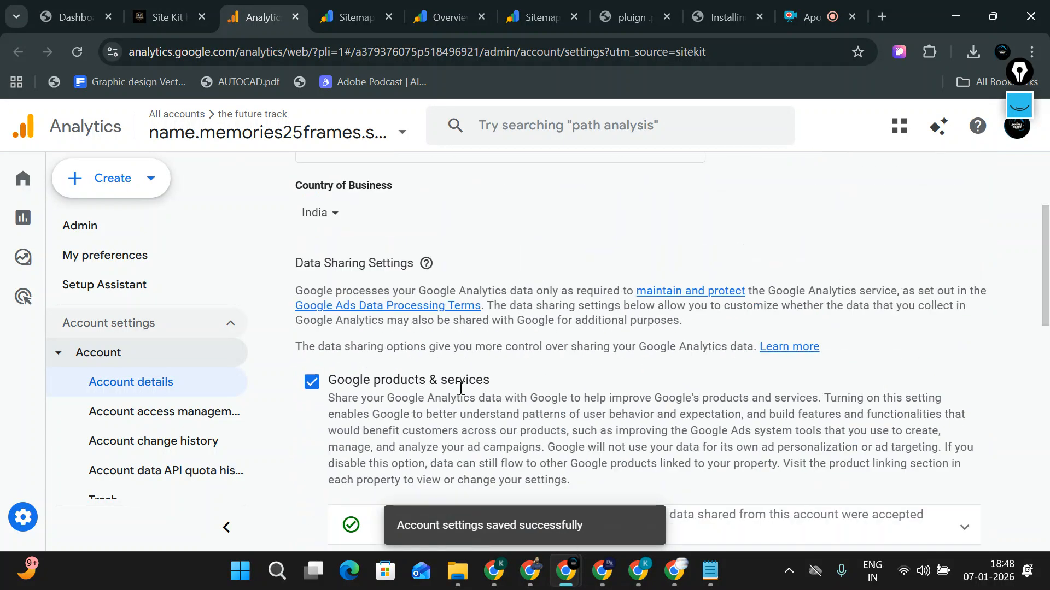
# Step: Check the list of Analytics accounts, and look through the property, data display and product link settings in Admin
pyautogui.click(227, 131)
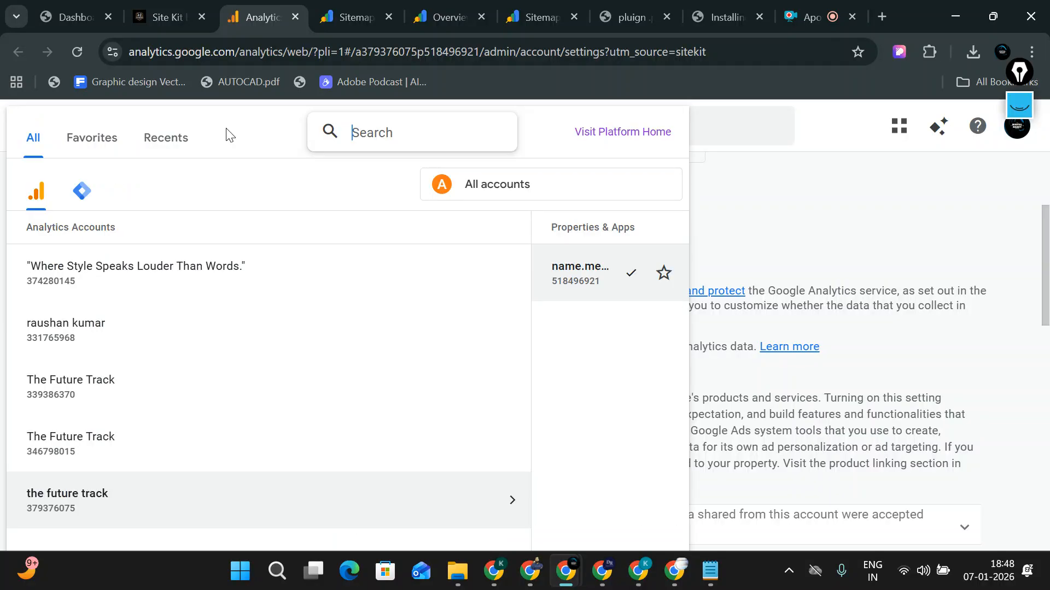
pyautogui.moveTo(766, 207); pyautogui.dragTo(196, 295)
pyautogui.click(261, 279)
pyautogui.scroll(-1, 405, 292)
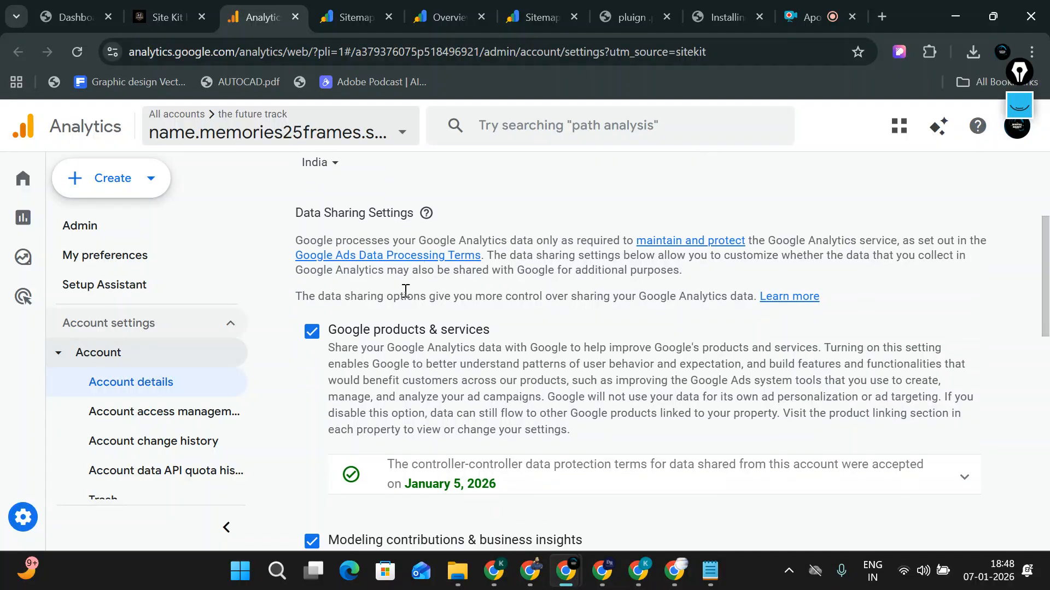
pyautogui.click(111, 235)
pyautogui.scroll(-9, 445, 350)
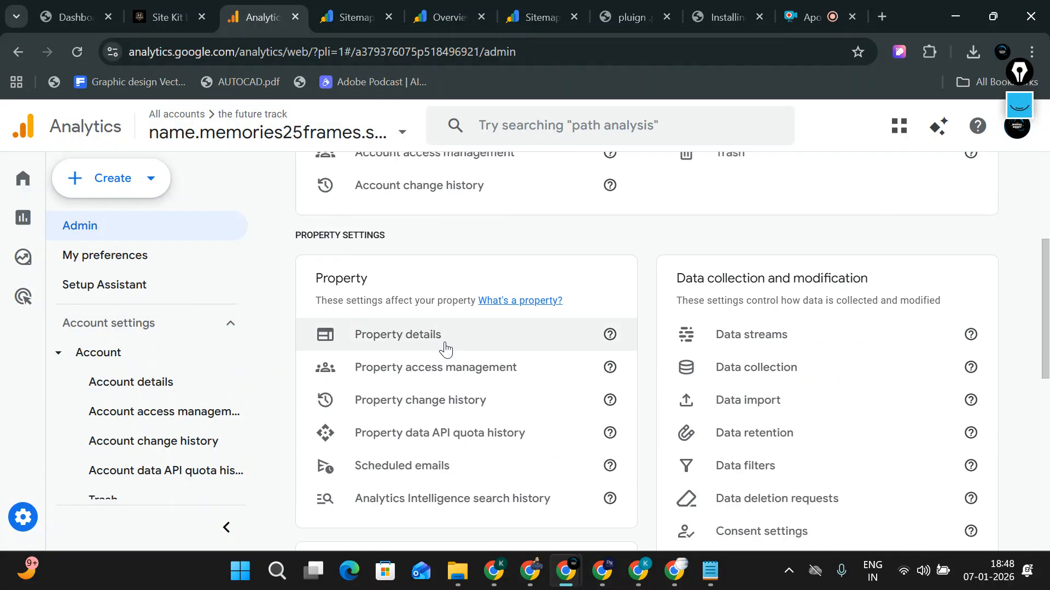
pyautogui.scroll(-5, 326, 344)
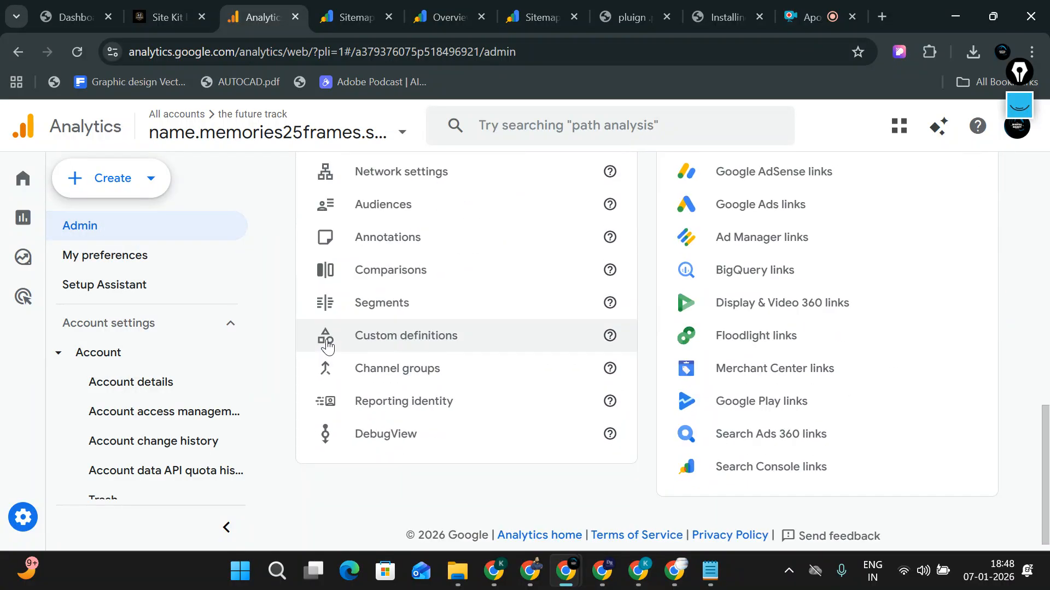
pyautogui.scroll(6, 411, 301)
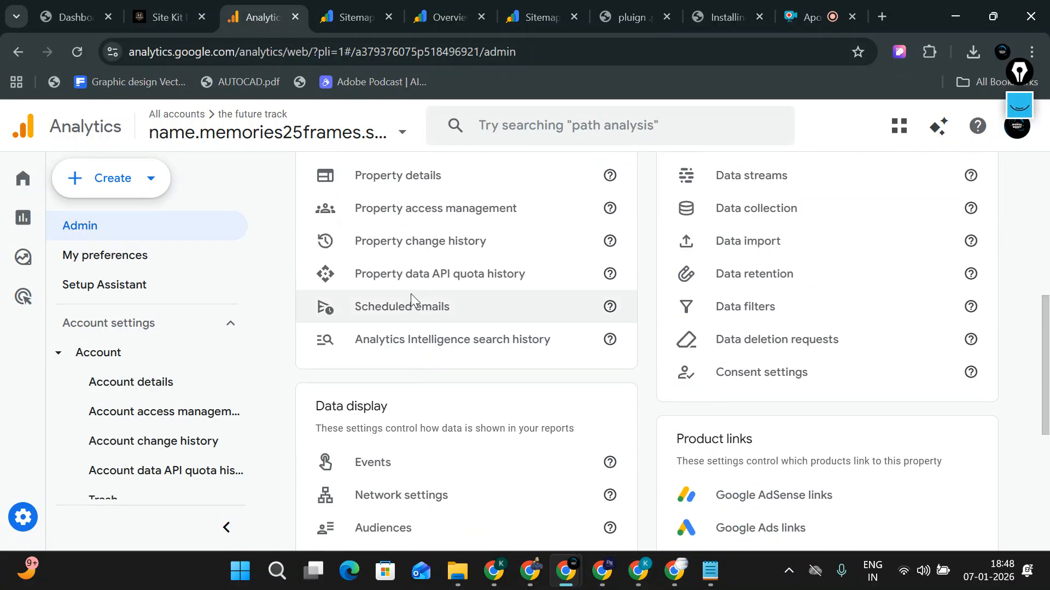
# Step: Return to Site Kit, open its dashboard and examine the site's traffic graph and the breakdown by channels
pyautogui.click(162, 17)
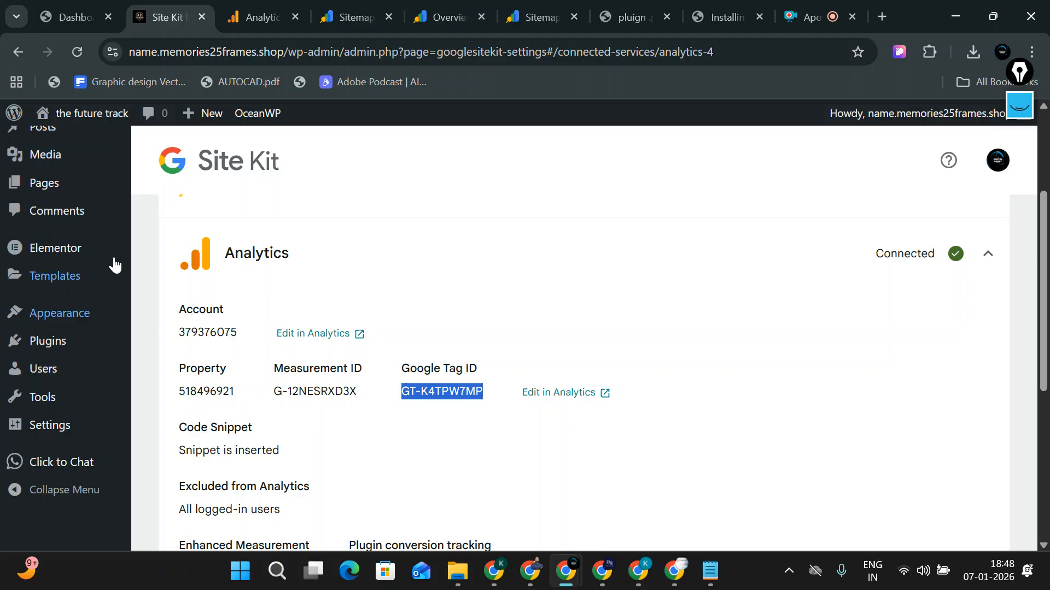
pyautogui.scroll(3, 77, 187)
pyautogui.click(52, 171)
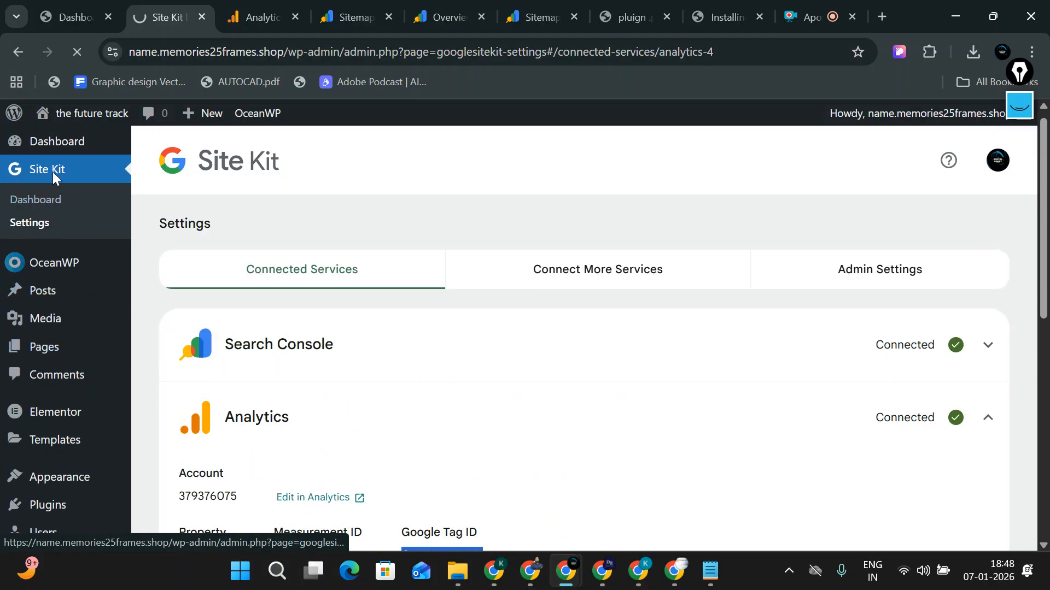
pyautogui.scroll(-3, 416, 387)
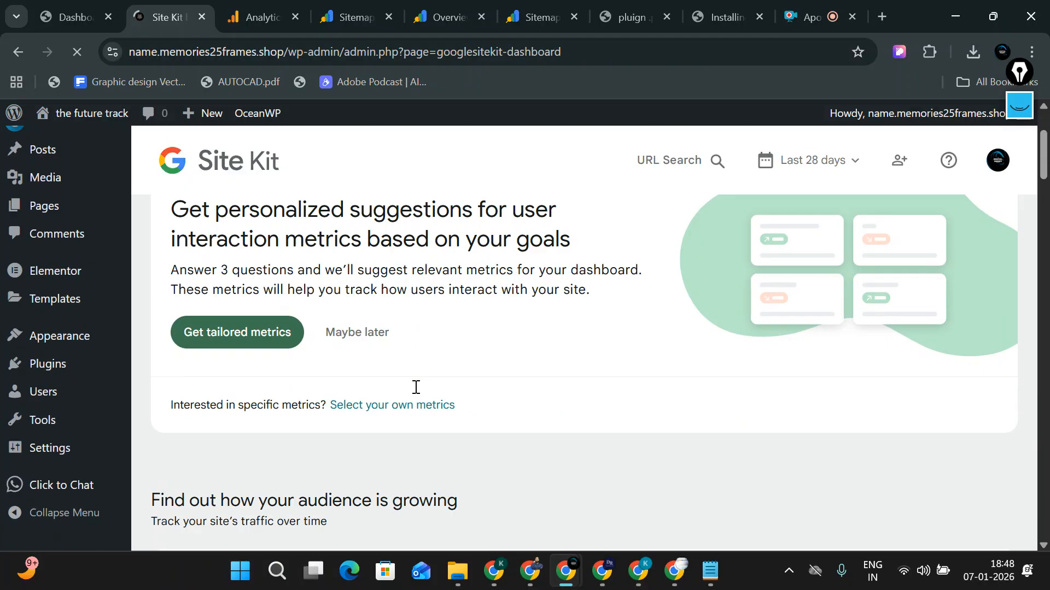
pyautogui.scroll(-6, 416, 387)
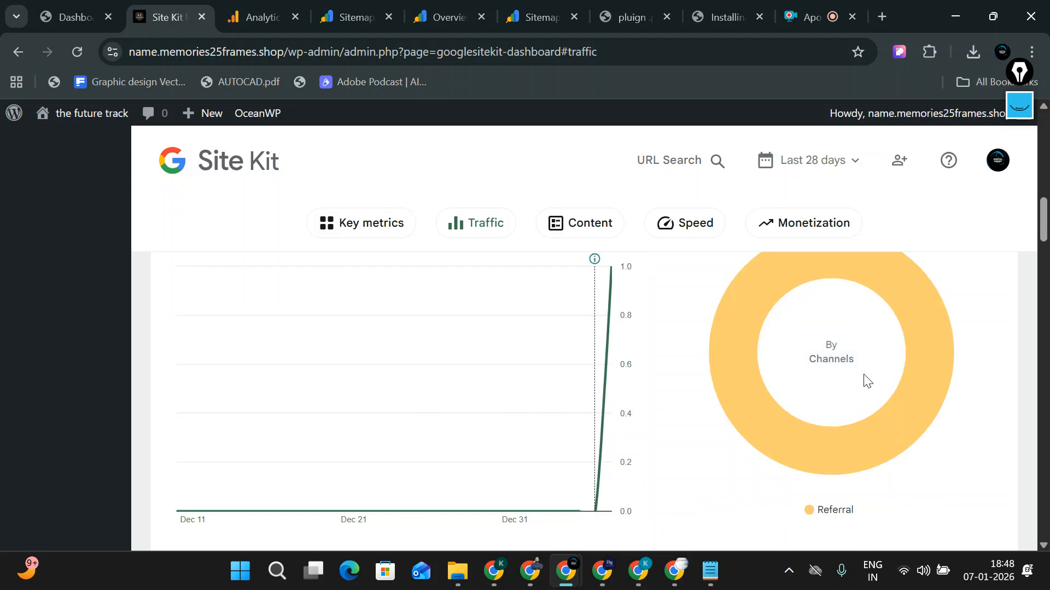
pyautogui.moveTo(940, 292)
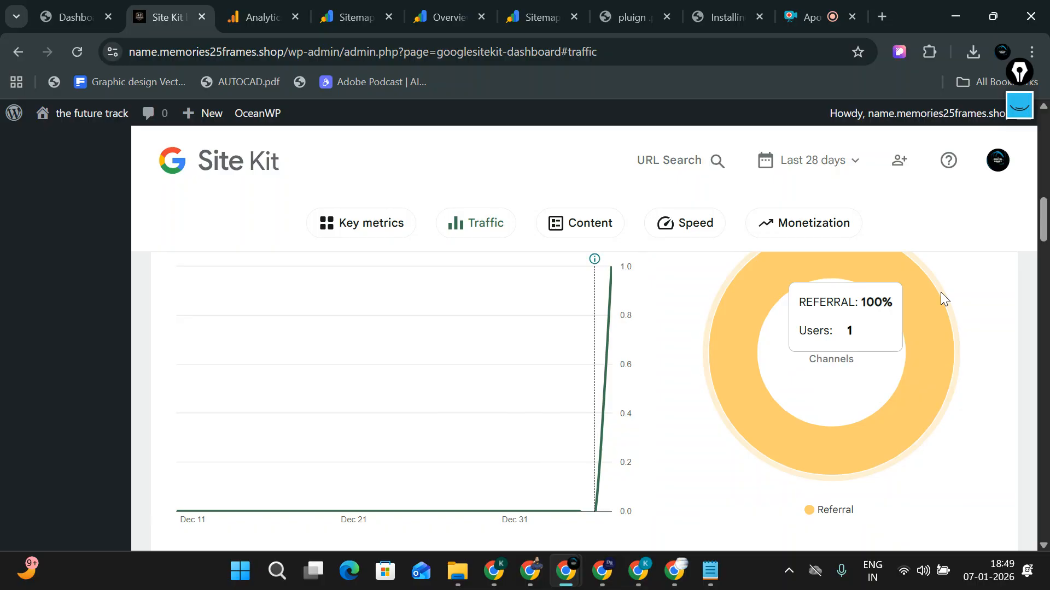
pyautogui.scroll(8, 63, 277)
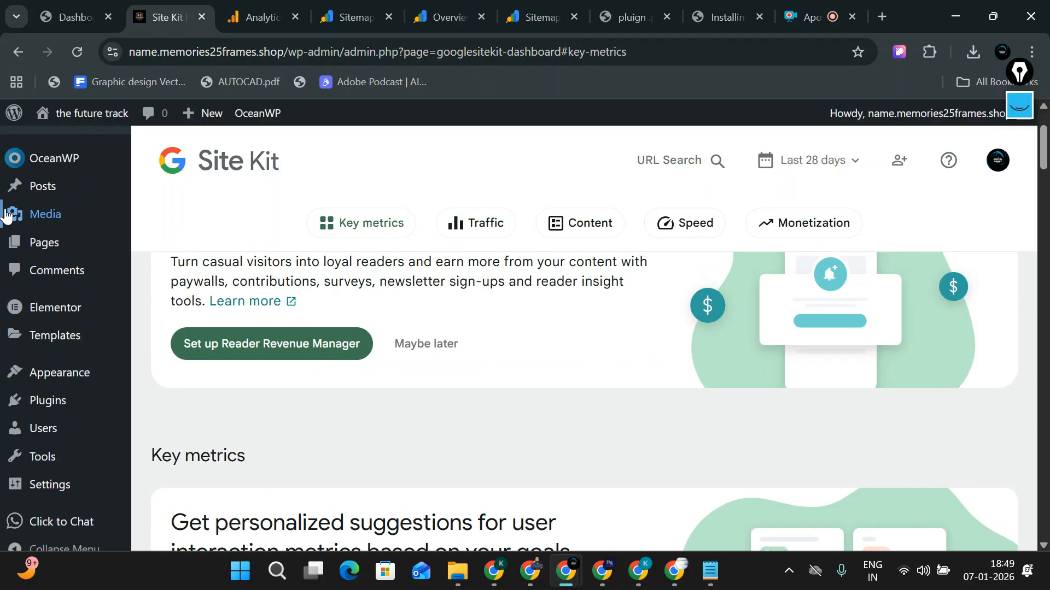
pyautogui.scroll(2, 5, 215)
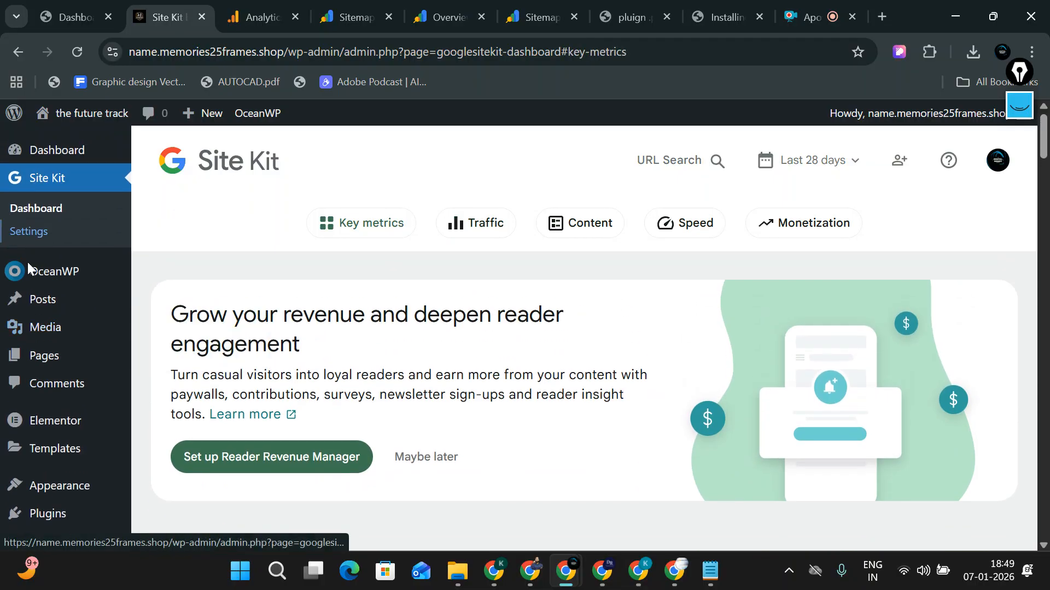
# Step: Open Site Kit's connected services settings and expand the PageSpeed Insights details
pyautogui.click(38, 229)
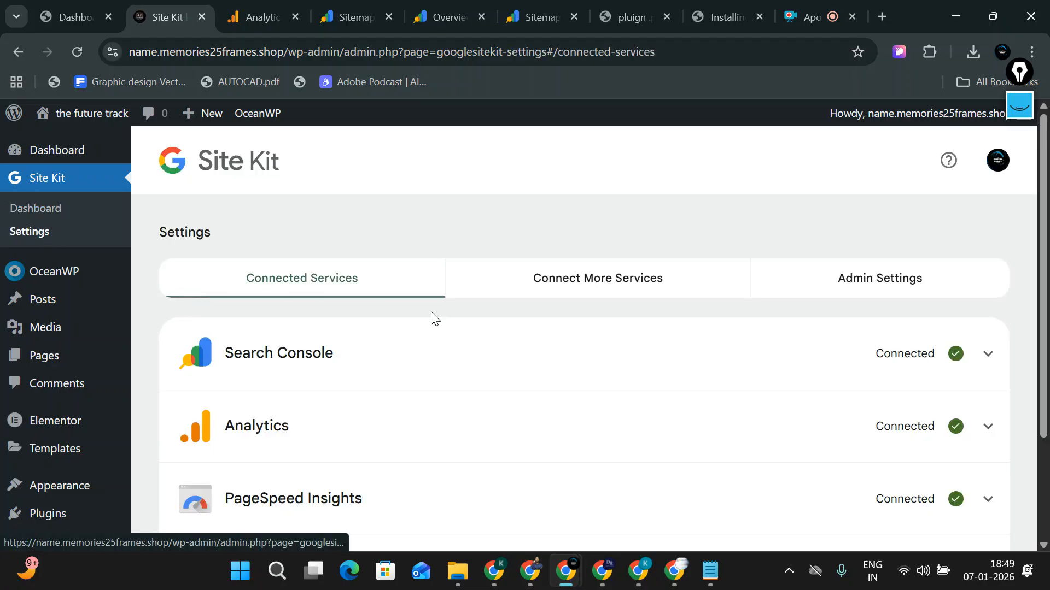
pyautogui.scroll(-3, 431, 317)
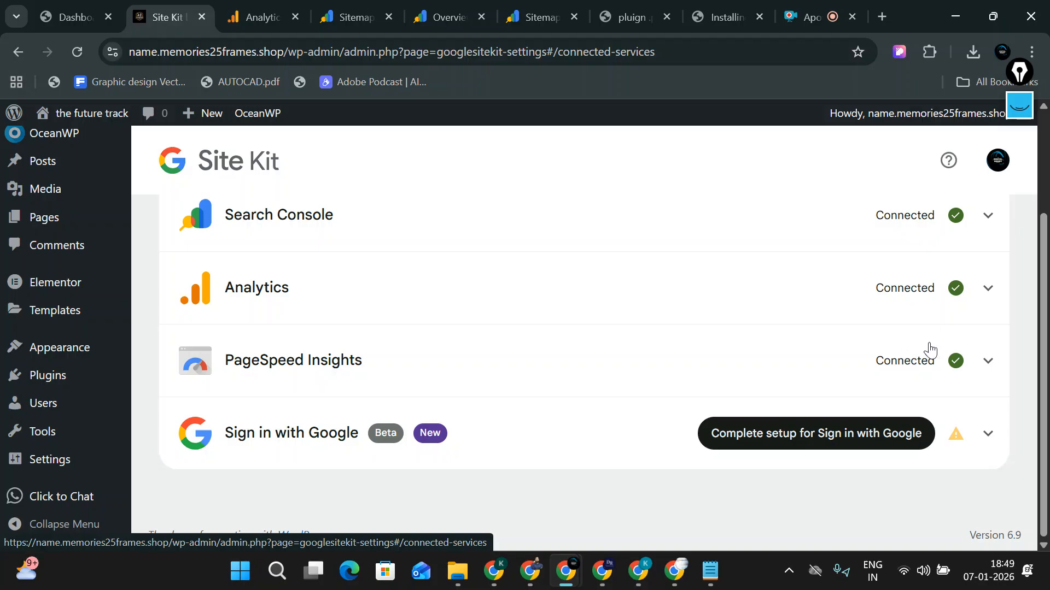
pyautogui.click(987, 362)
pyautogui.scroll(-1, 536, 373)
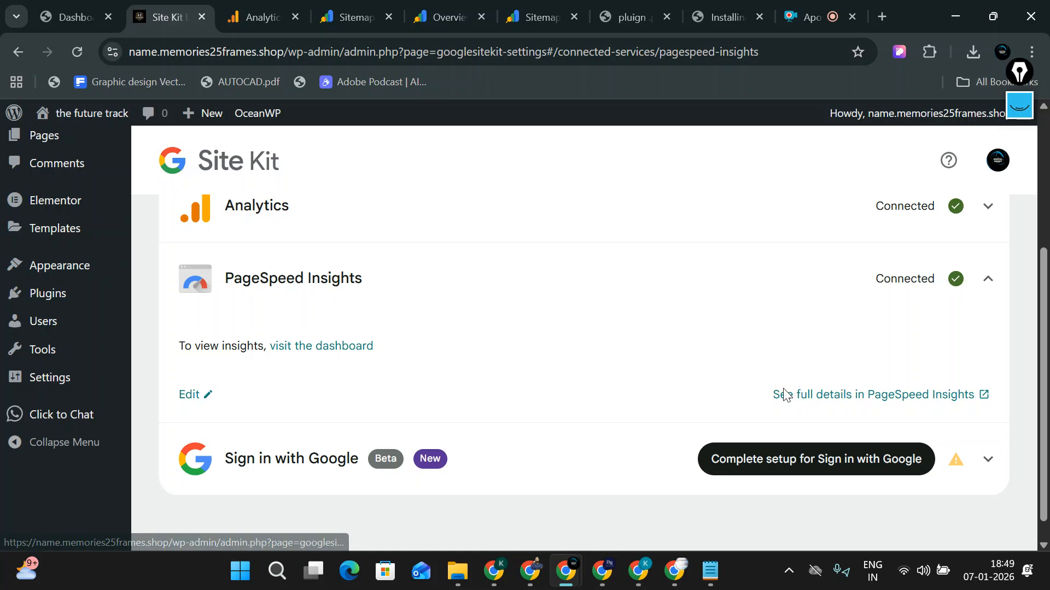
pyautogui.click(909, 405)
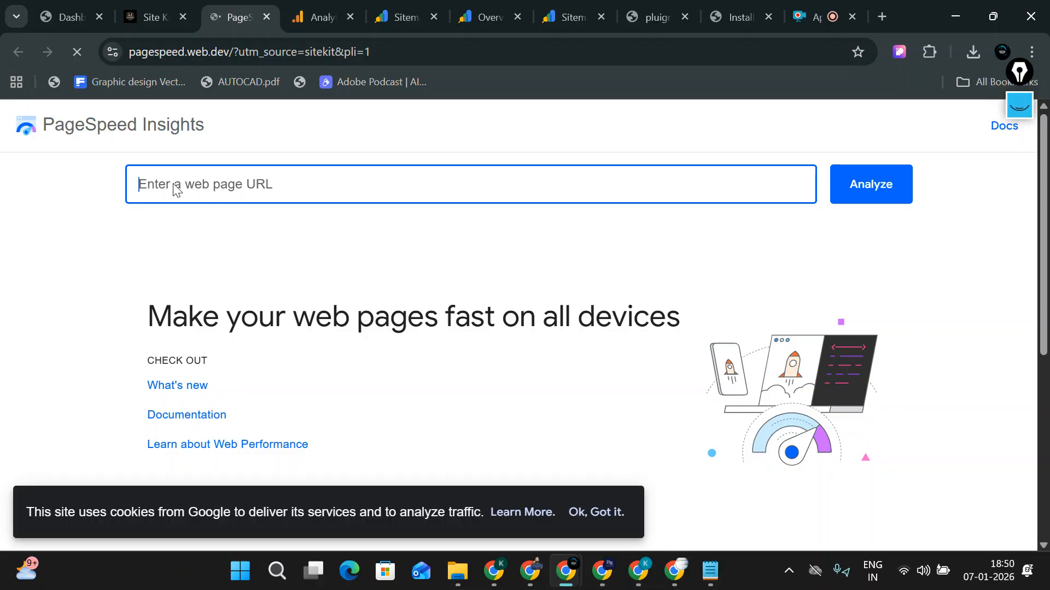
pyautogui.click(257, 179)
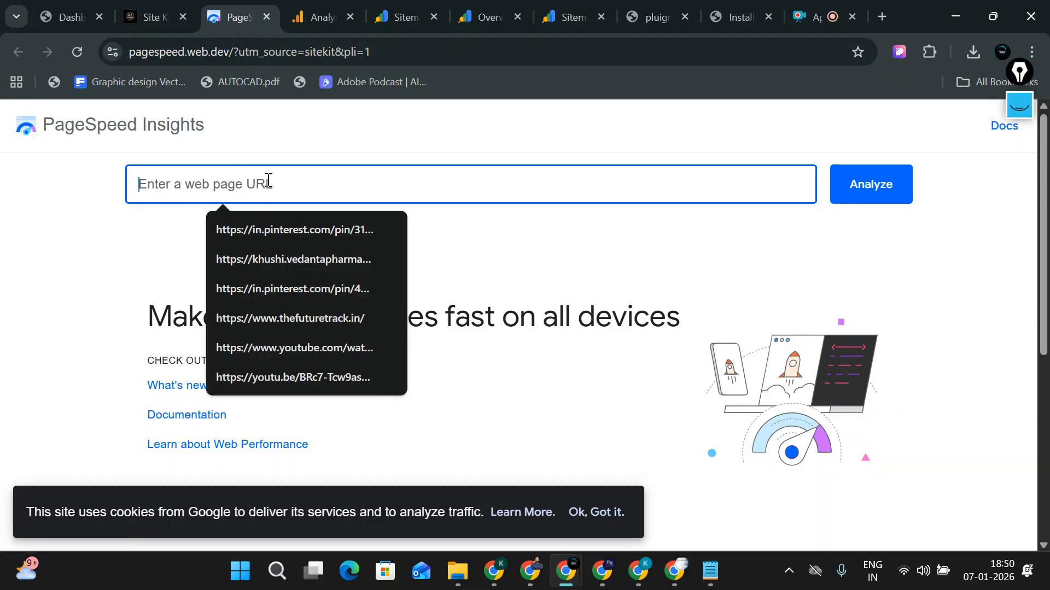
pyautogui.click(150, 4)
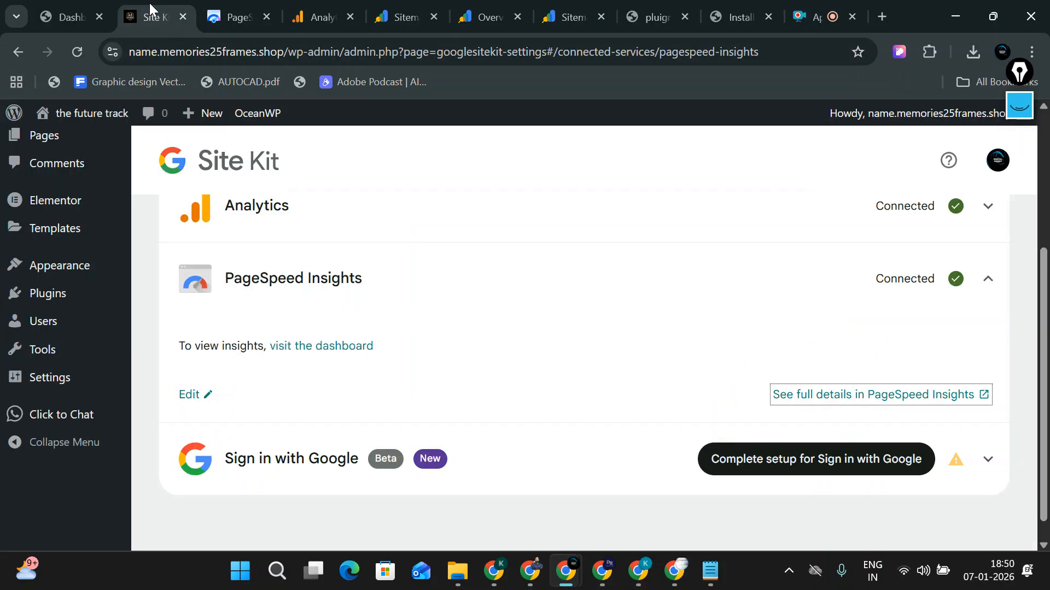
pyautogui.click(222, 11)
pyautogui.click(164, 8)
pyautogui.moveTo(285, 52); pyautogui.dragTo(47, 60)
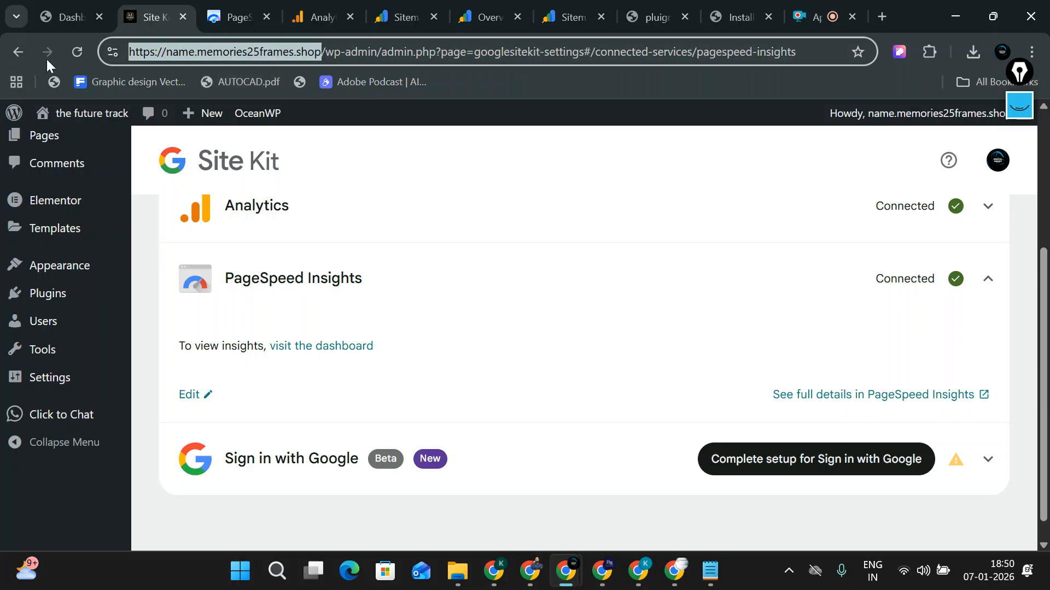
pyautogui.rightClick(209, 52)
pyautogui.click(248, 202)
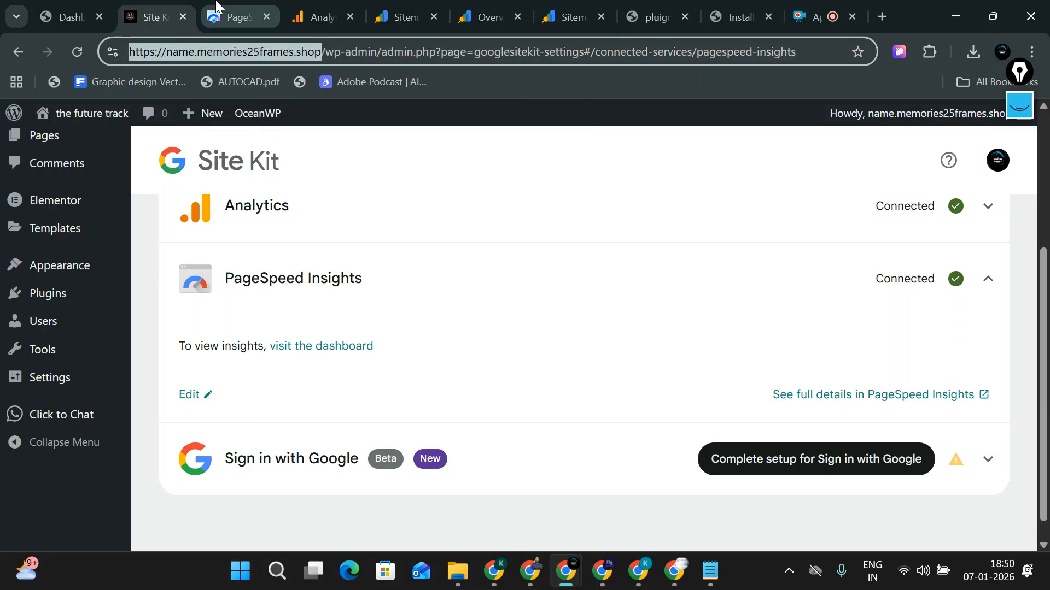
pyautogui.click(232, 17)
pyautogui.click(220, 170)
pyautogui.hotkey('ctrl', 'v')
pyautogui.write('/')
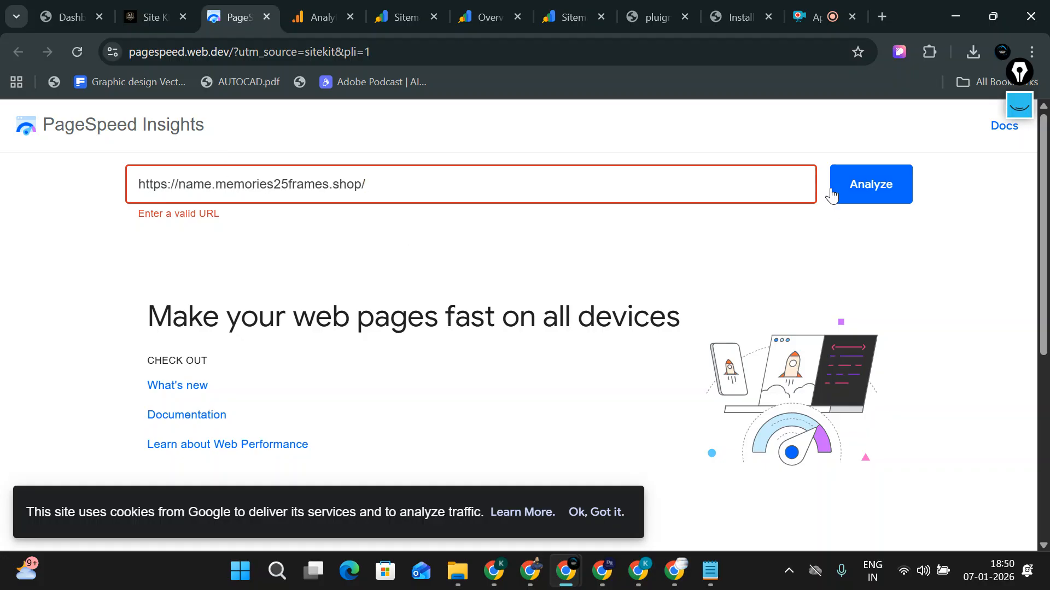
pyautogui.click(848, 185)
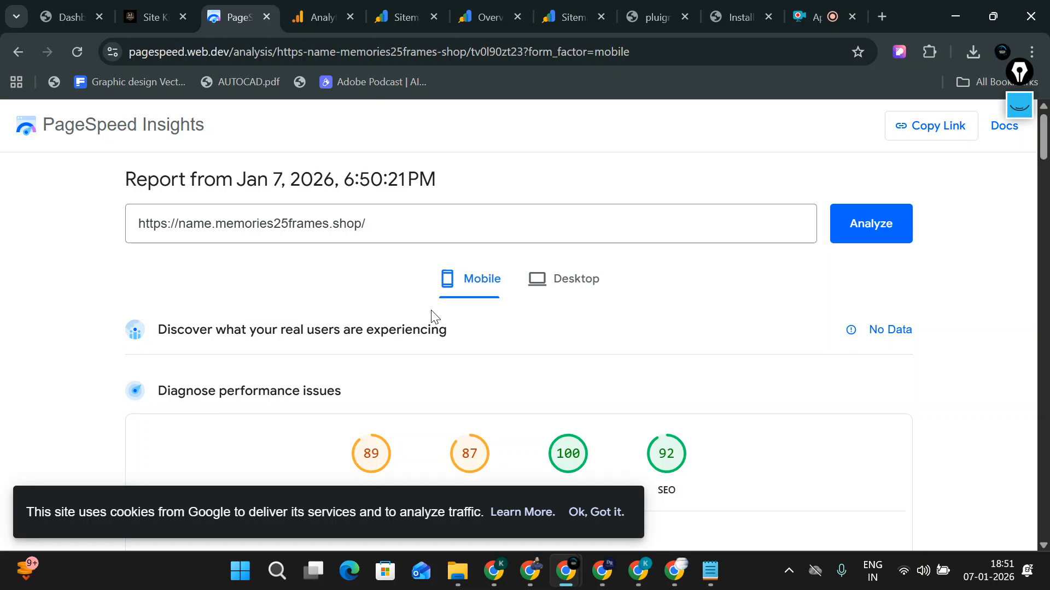
# Step: Examine the category scores in the mobile PageSpeed report and rerun the analysis for the same site
pyautogui.scroll(-3, 659, 276)
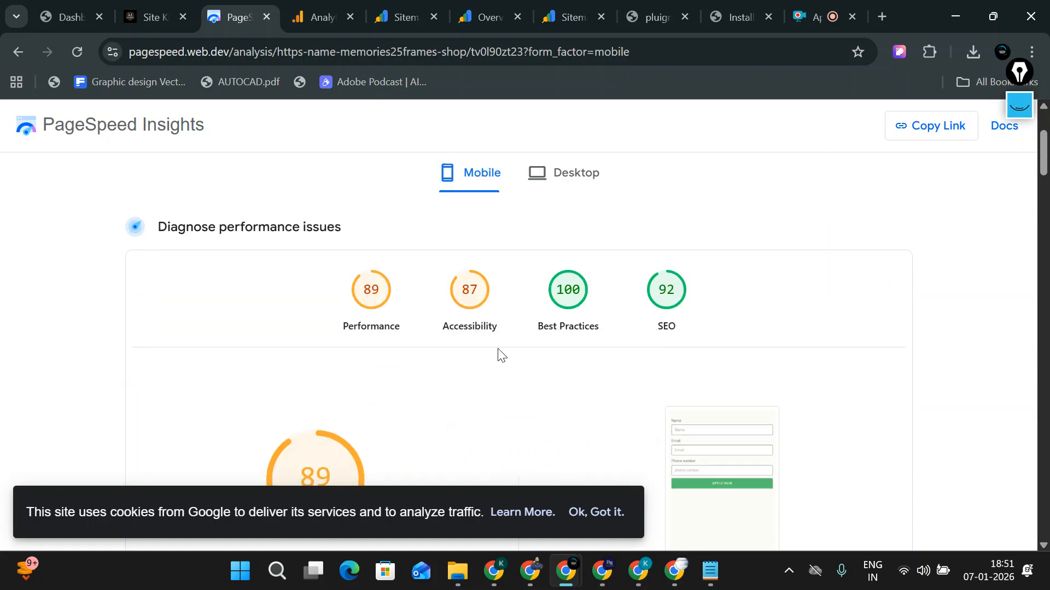
pyautogui.scroll(3, 470, 349)
pyautogui.click(874, 217)
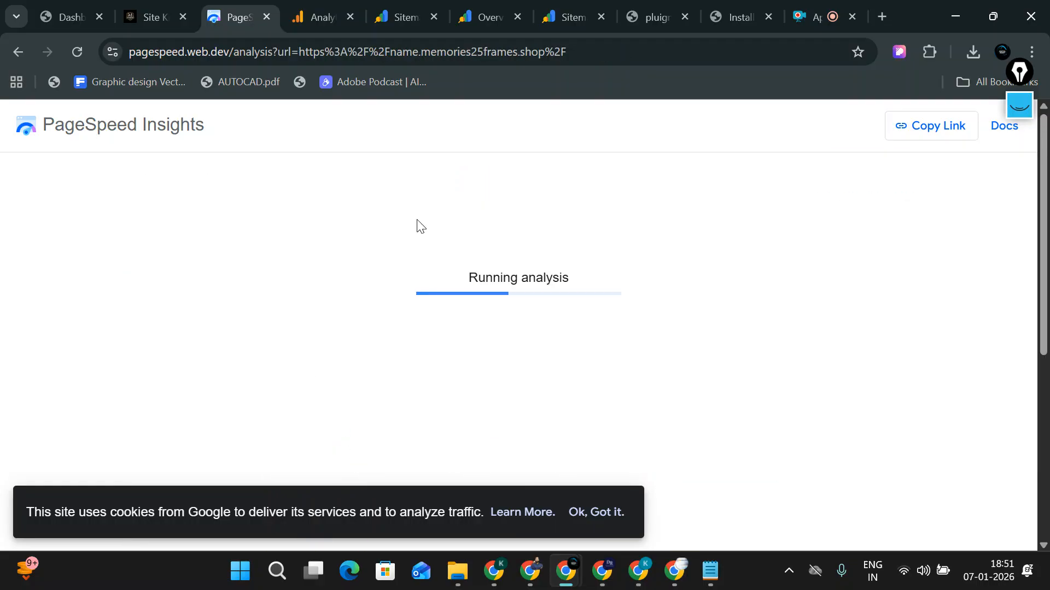
# Step: Return to Site Kit's connected services and start the setup for Sign in with Google
pyautogui.click(137, 5)
pyautogui.scroll(-1, 307, 383)
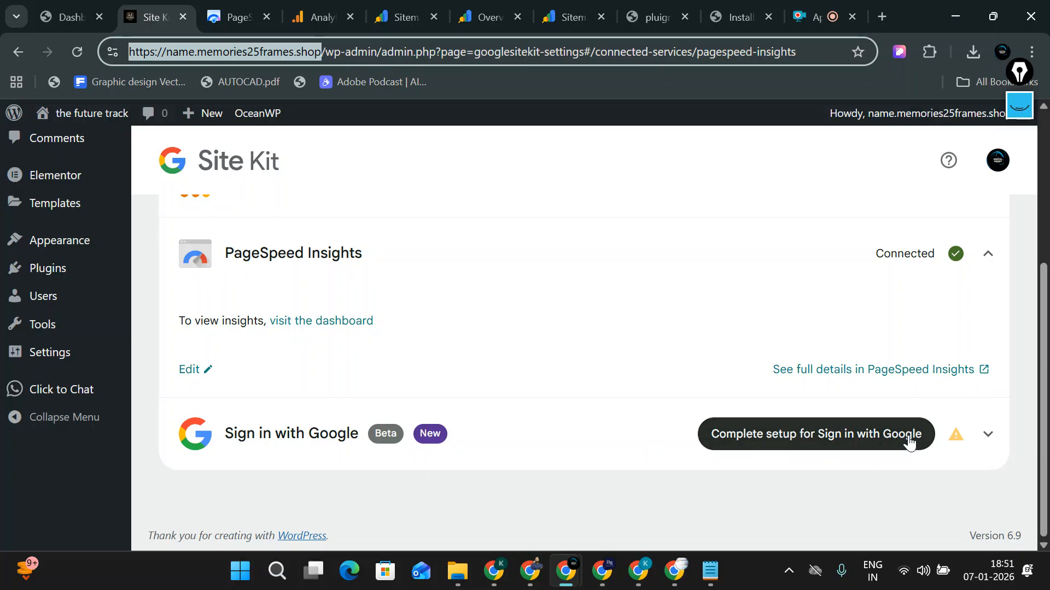
pyautogui.click(990, 435)
pyautogui.click(845, 353)
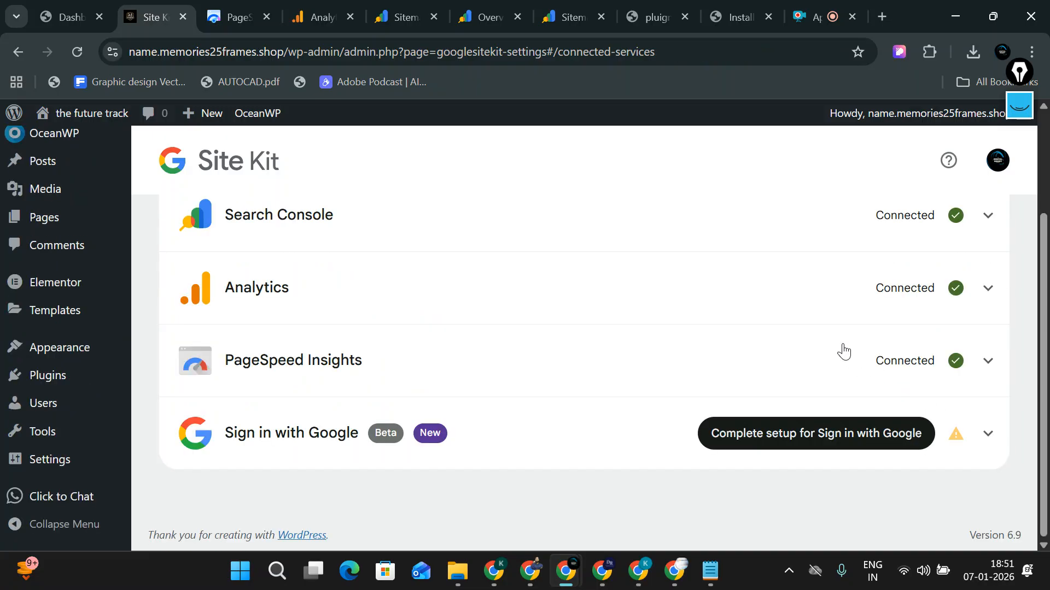
pyautogui.click(802, 439)
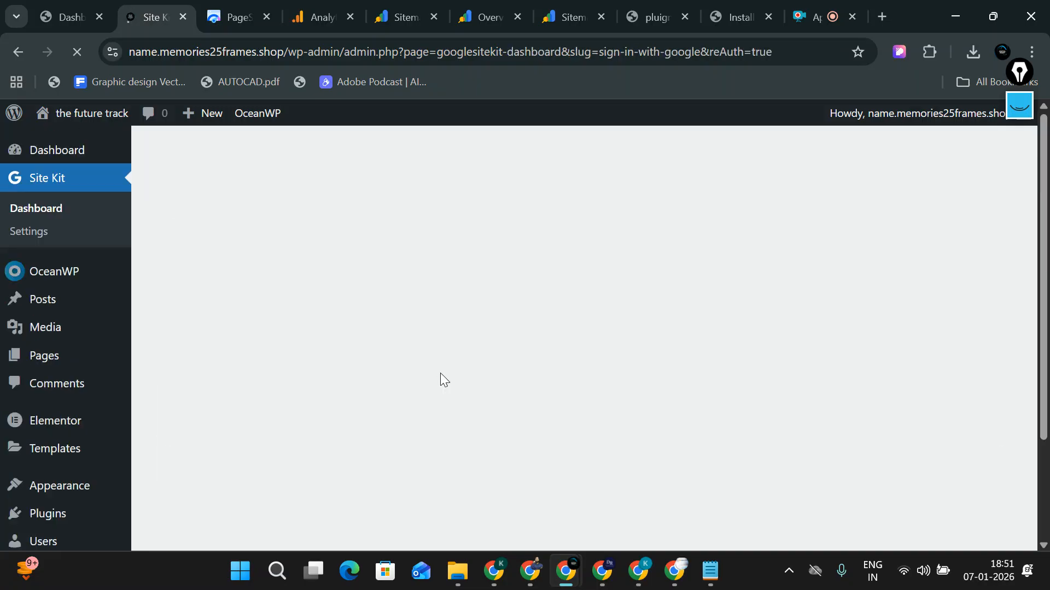
# Step: Review the client ID field and the One Tap and comments options on the Sign in with Google setup form
pyautogui.scroll(-3, 392, 399)
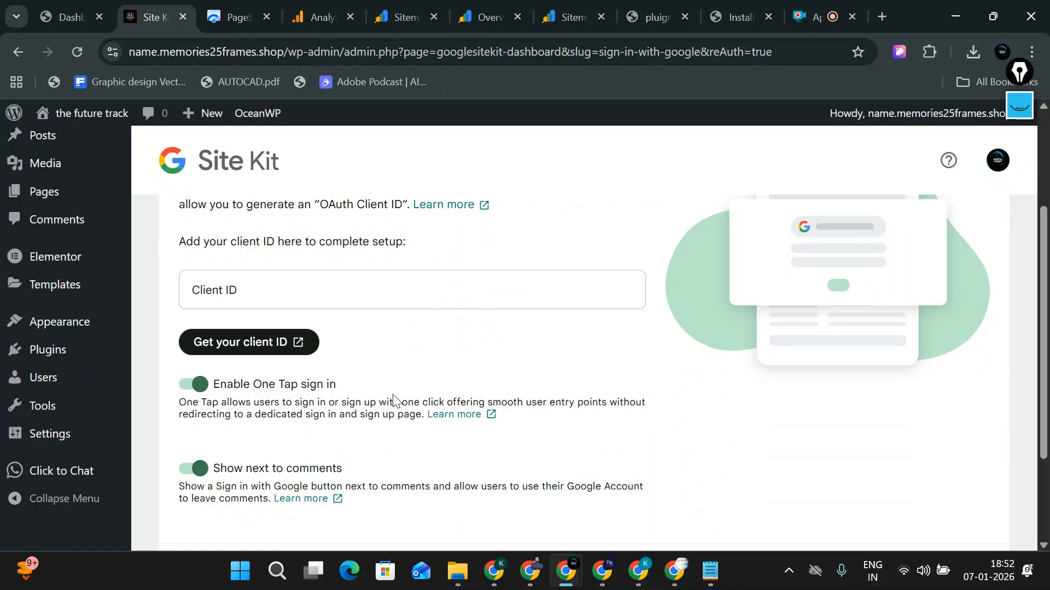
pyautogui.scroll(-3, 293, 242)
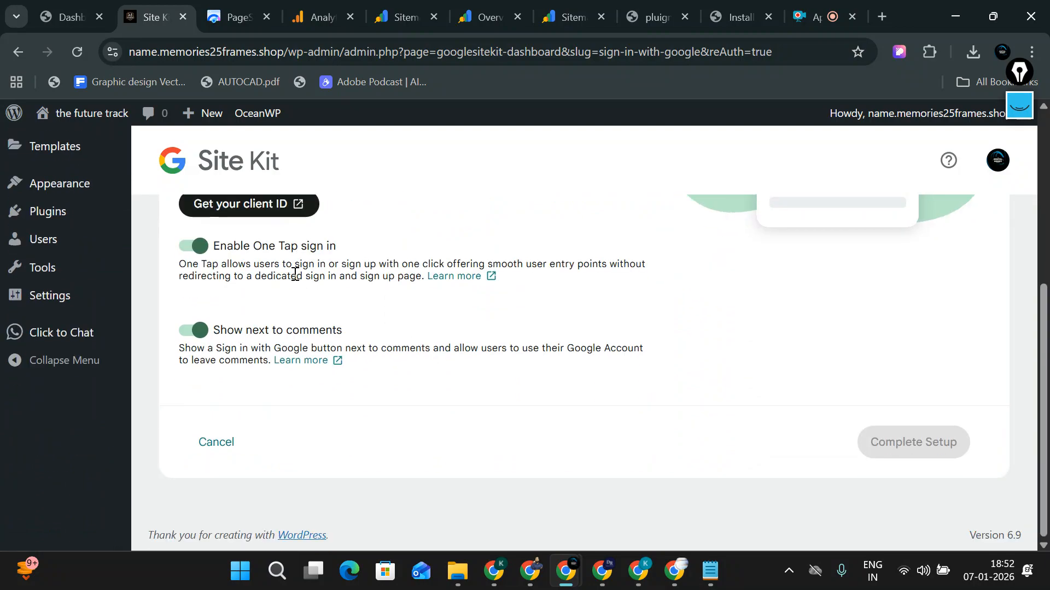
pyautogui.scroll(3, 331, 298)
pyautogui.click(246, 319)
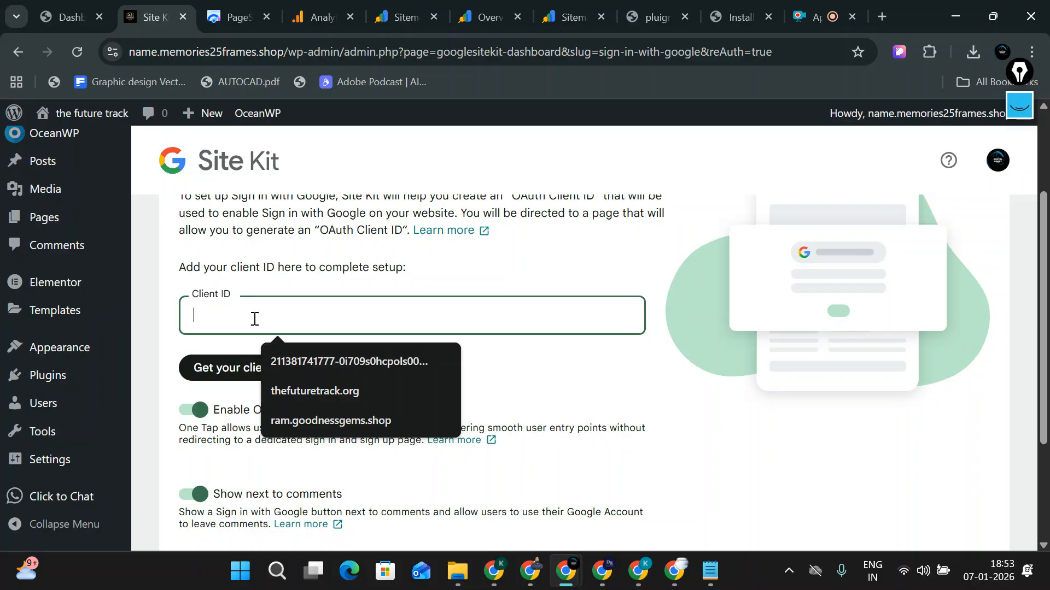
pyautogui.scroll(-3, 262, 330)
pyautogui.scroll(3, 305, 274)
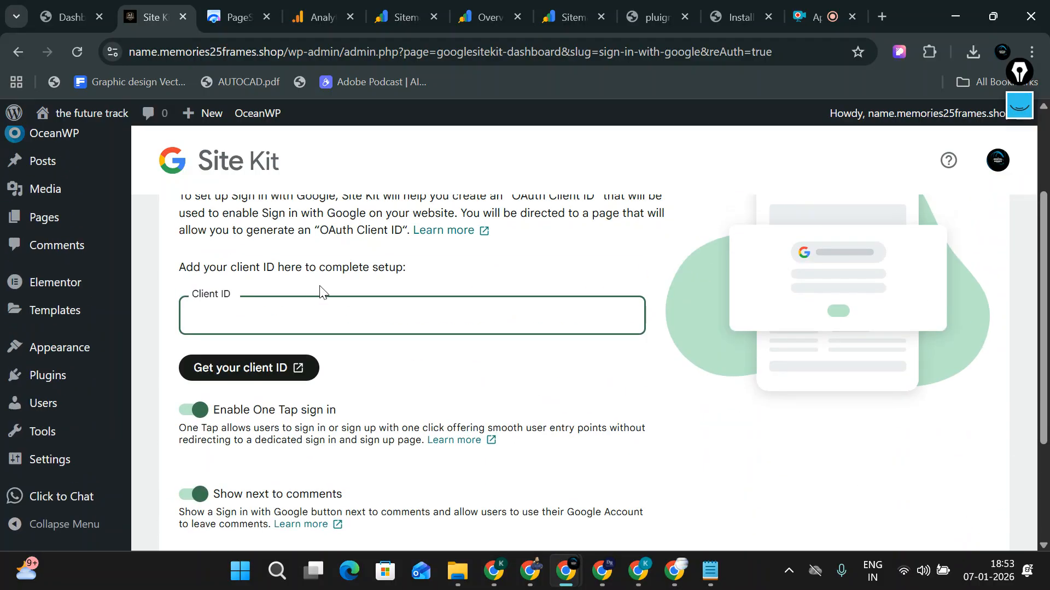
pyautogui.moveTo(37, 192)
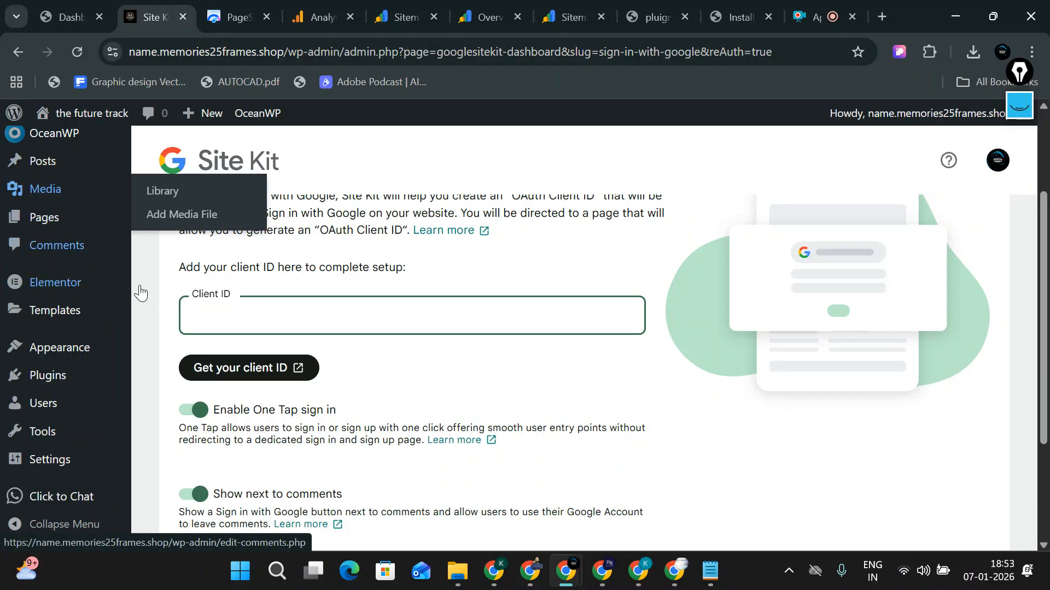
# Step: Open the client ID configuration page and request credentials with the new project name "the future track"
pyautogui.click(254, 369)
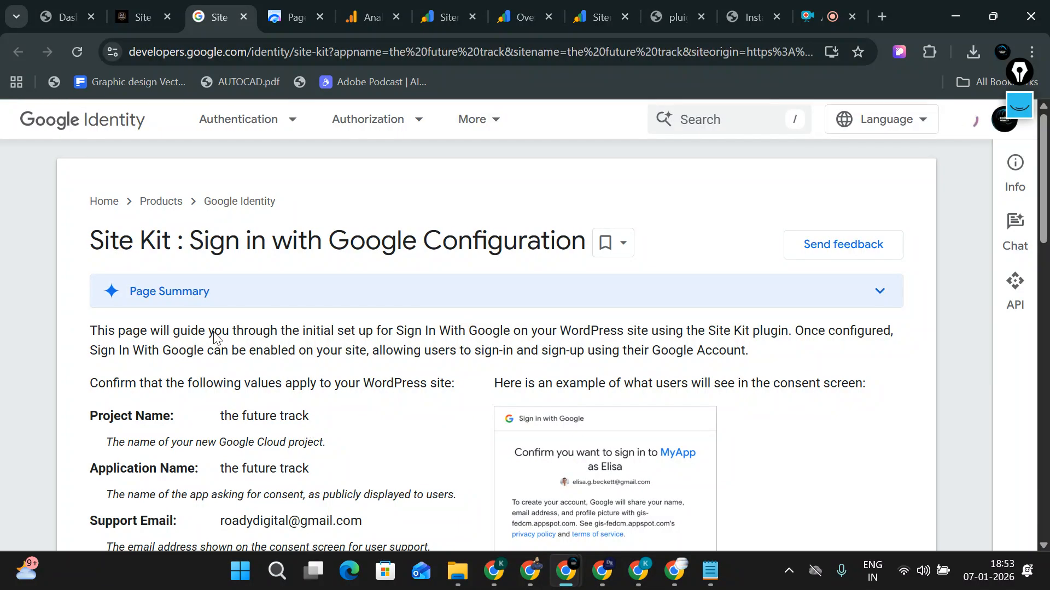
pyautogui.scroll(-5, 306, 305)
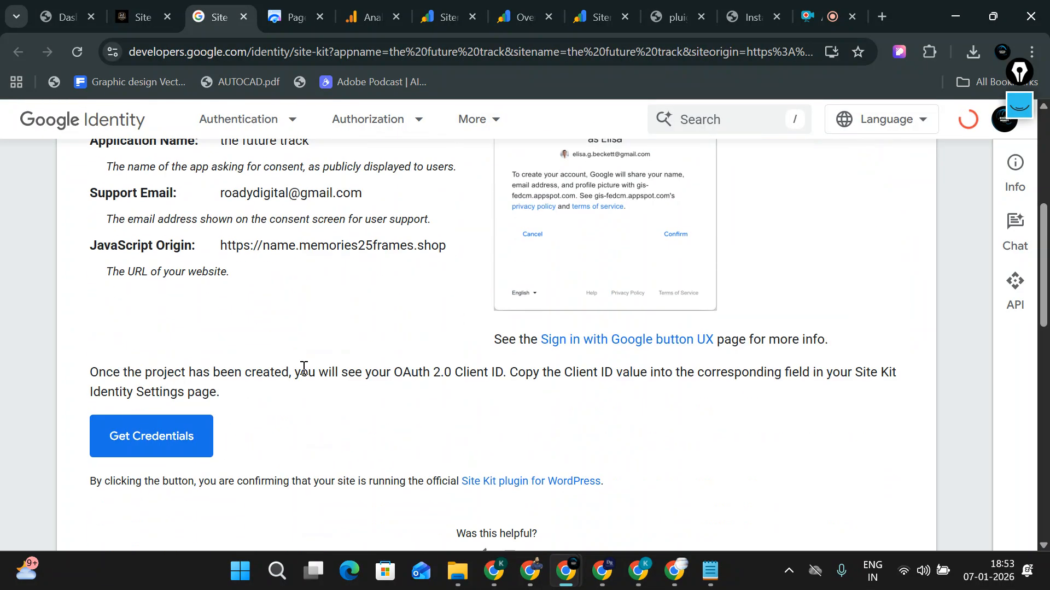
pyautogui.click(175, 453)
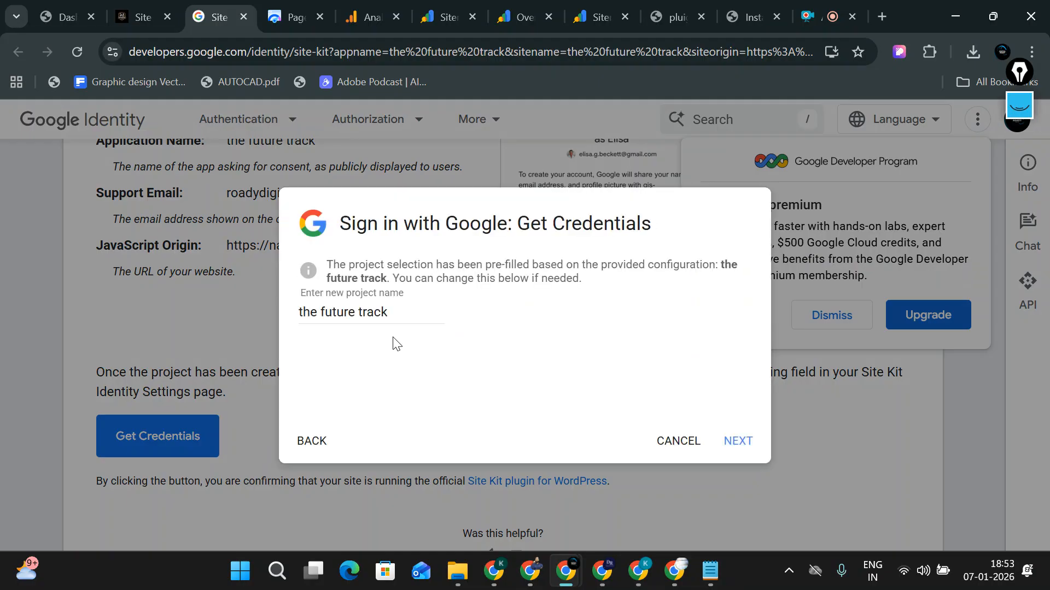
pyautogui.click(739, 441)
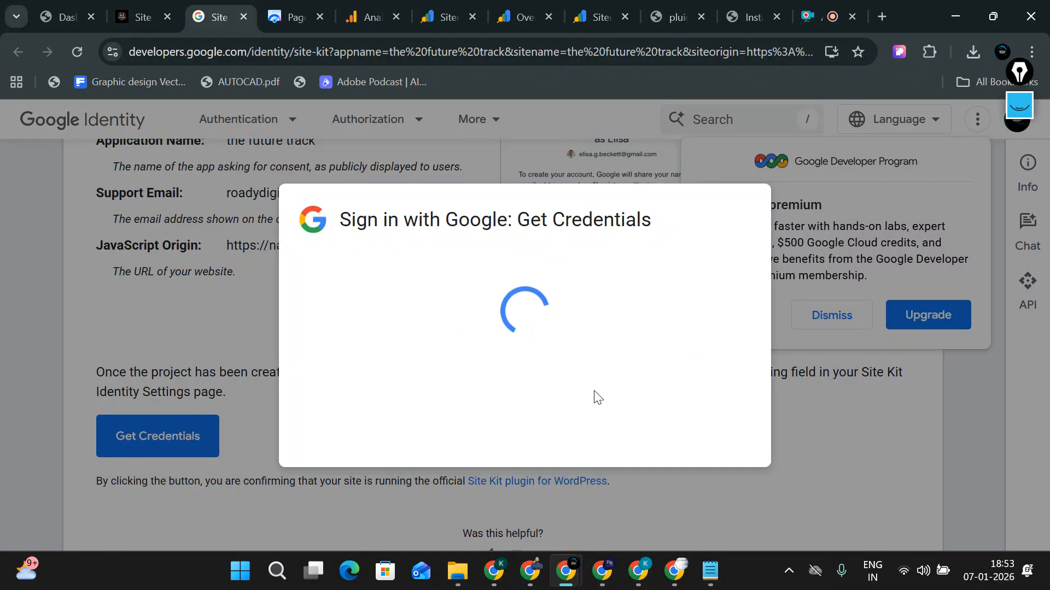
# Step: Recheck the Site Kit setup form, and select Web browser as the OAuth client type in the Get Credentials dialog
pyautogui.click(141, 17)
pyautogui.scroll(-3, 504, 309)
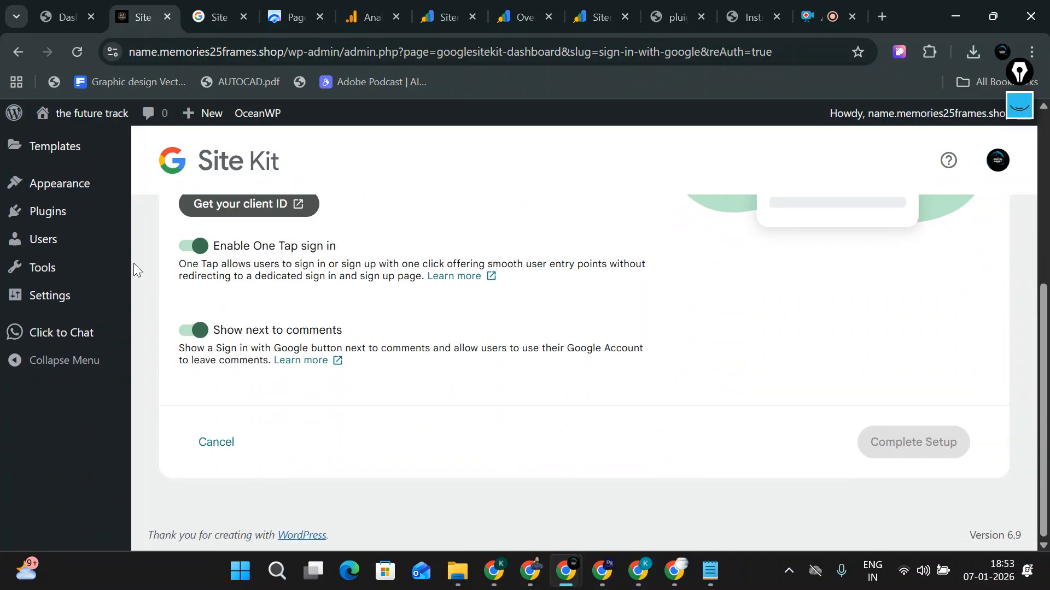
pyautogui.scroll(3, 134, 264)
pyautogui.click(208, 15)
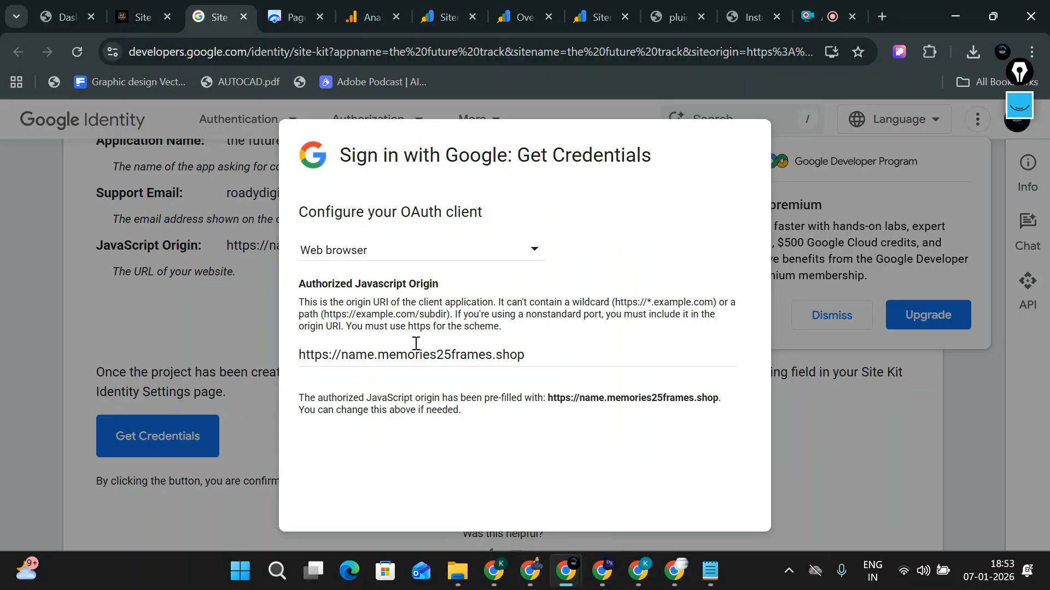
pyautogui.click(396, 255)
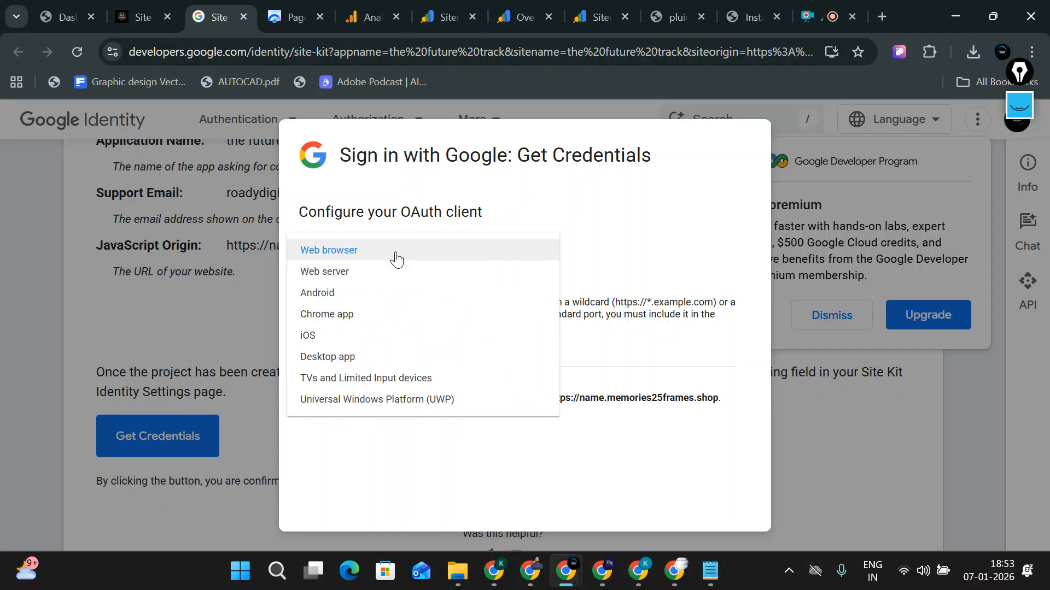
pyautogui.click(396, 258)
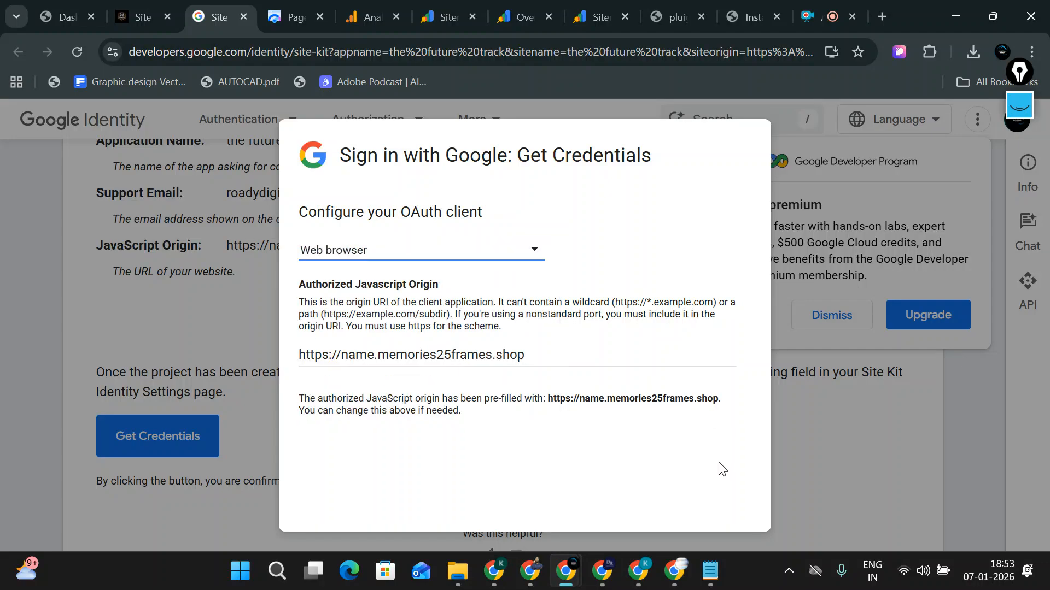
# Step: Return to Site Kit's connected services settings and inspect the connected property in the Search Console details
pyautogui.click(133, 16)
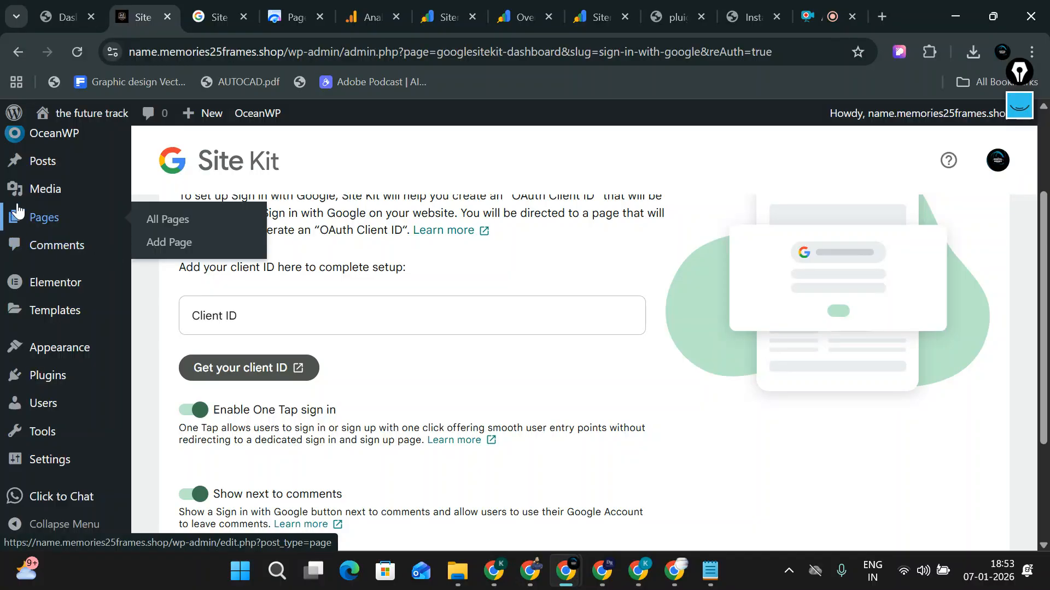
pyautogui.scroll(1, 36, 175)
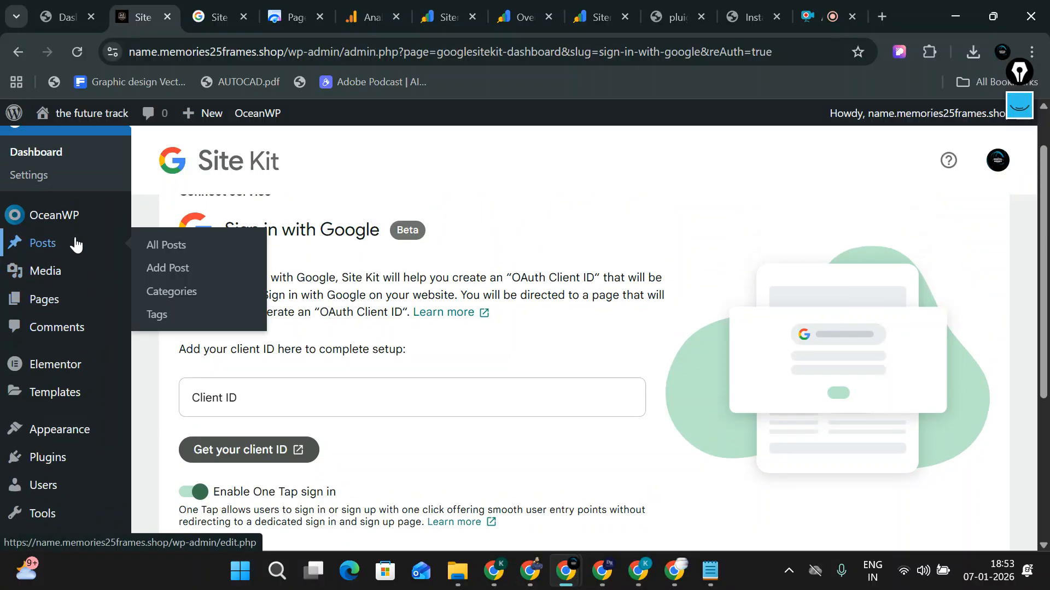
pyautogui.click(30, 174)
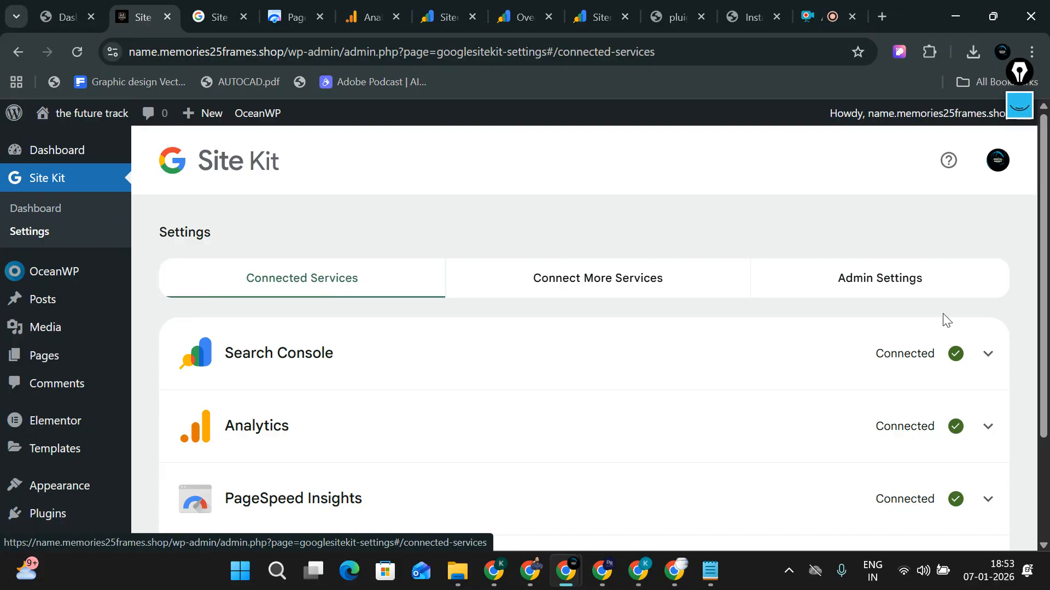
pyautogui.click(982, 356)
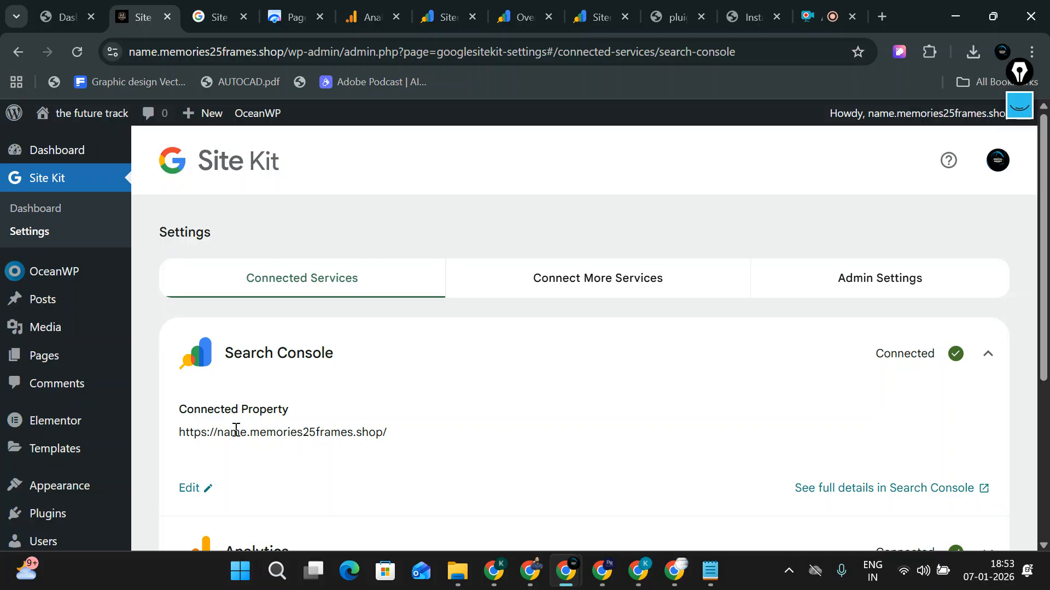
pyautogui.moveTo(178, 435); pyautogui.dragTo(395, 433)
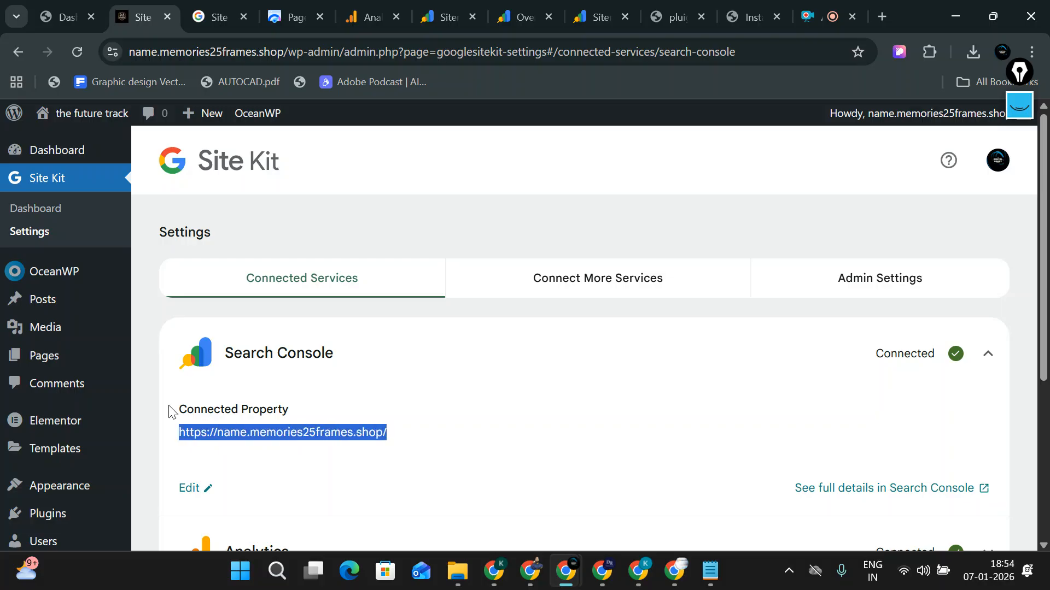
pyautogui.moveTo(169, 411); pyautogui.dragTo(300, 417)
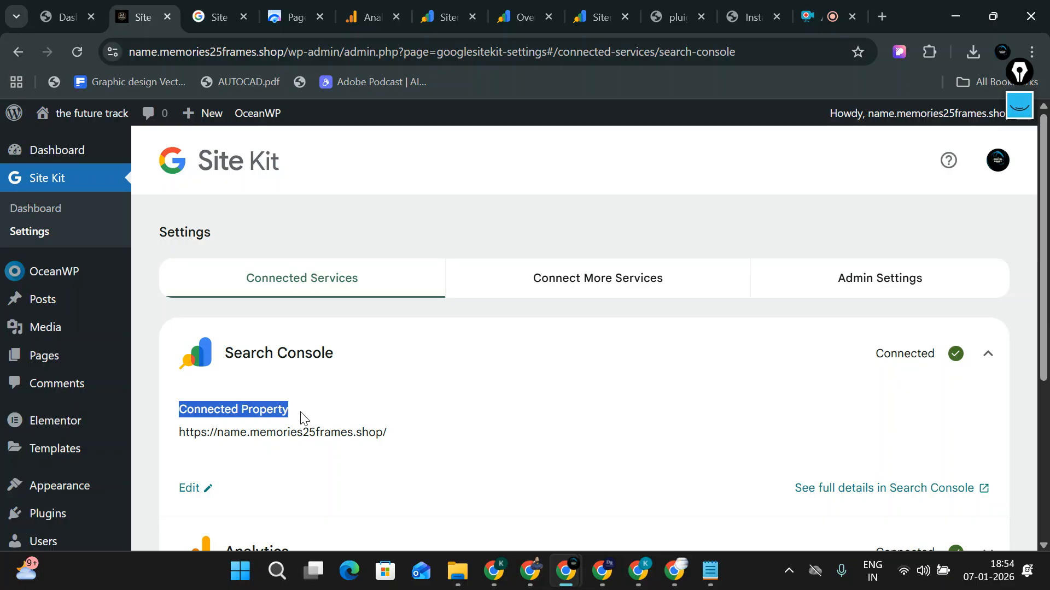
pyautogui.click(798, 488)
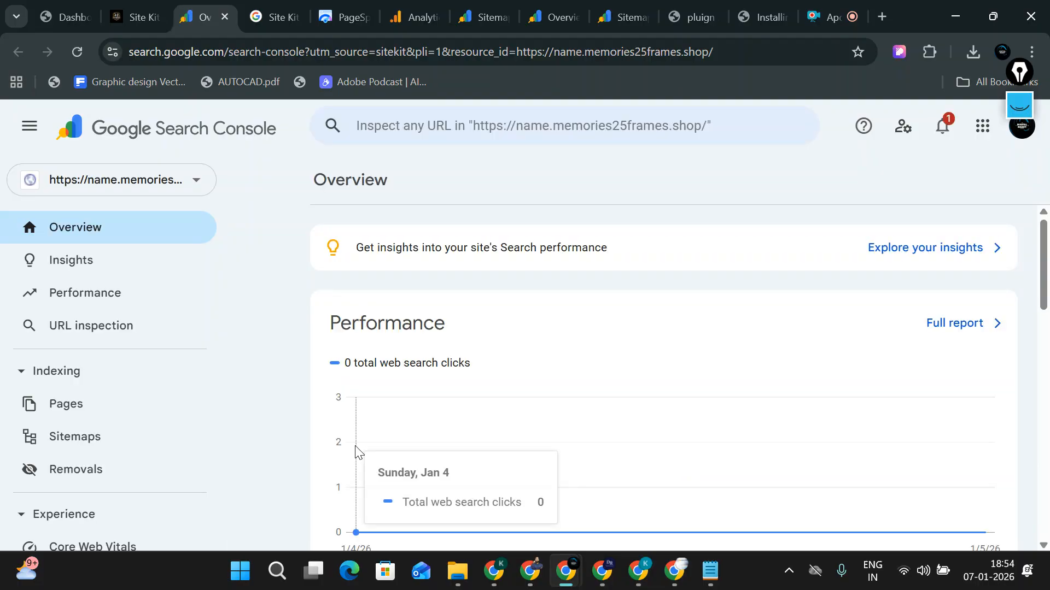
pyautogui.click(108, 182)
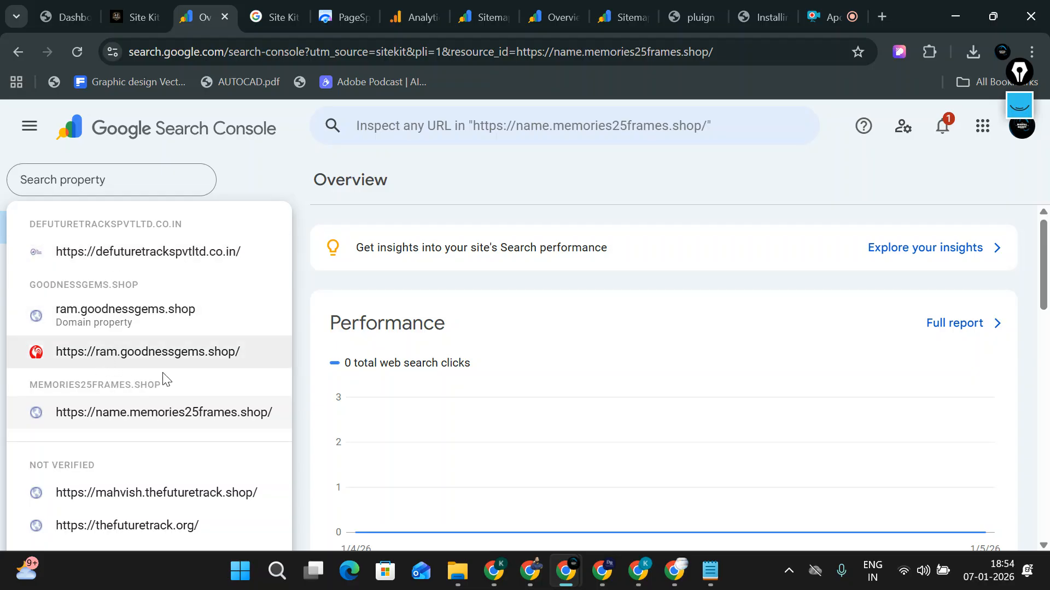
pyautogui.click(146, 352)
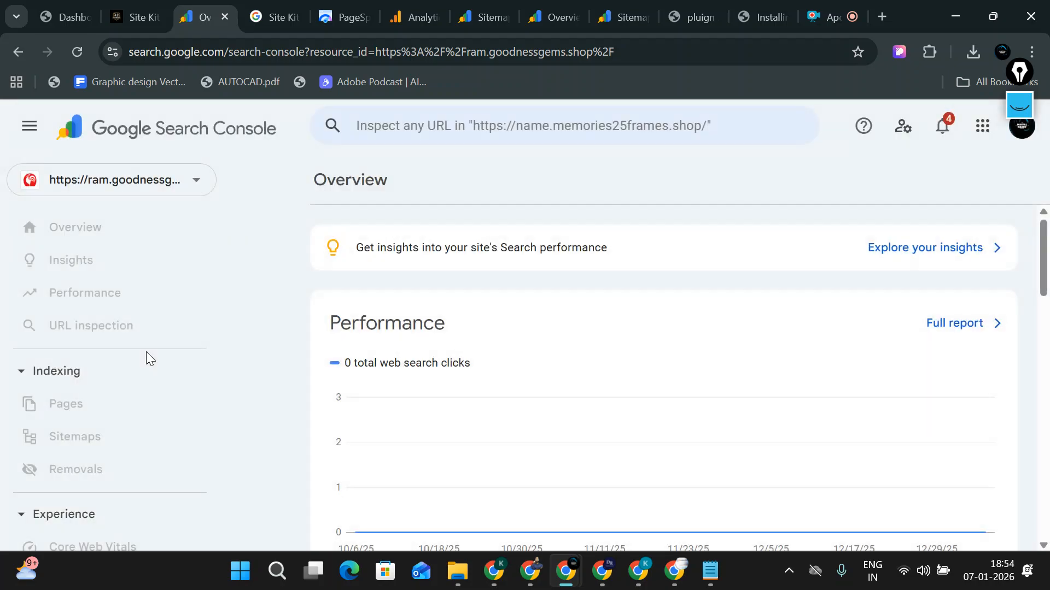
pyautogui.click(123, 179)
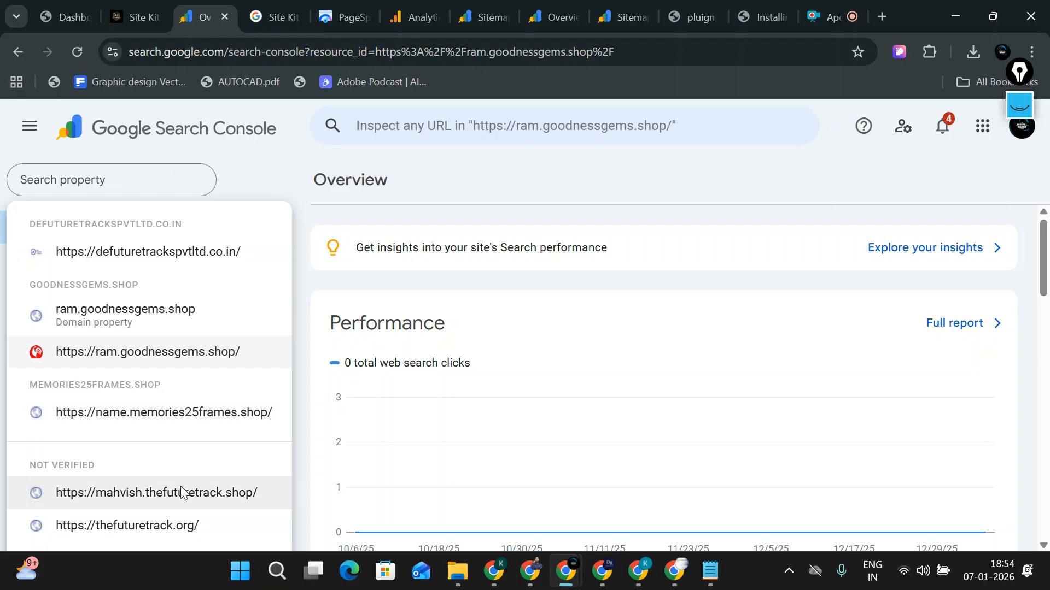
pyautogui.click(177, 528)
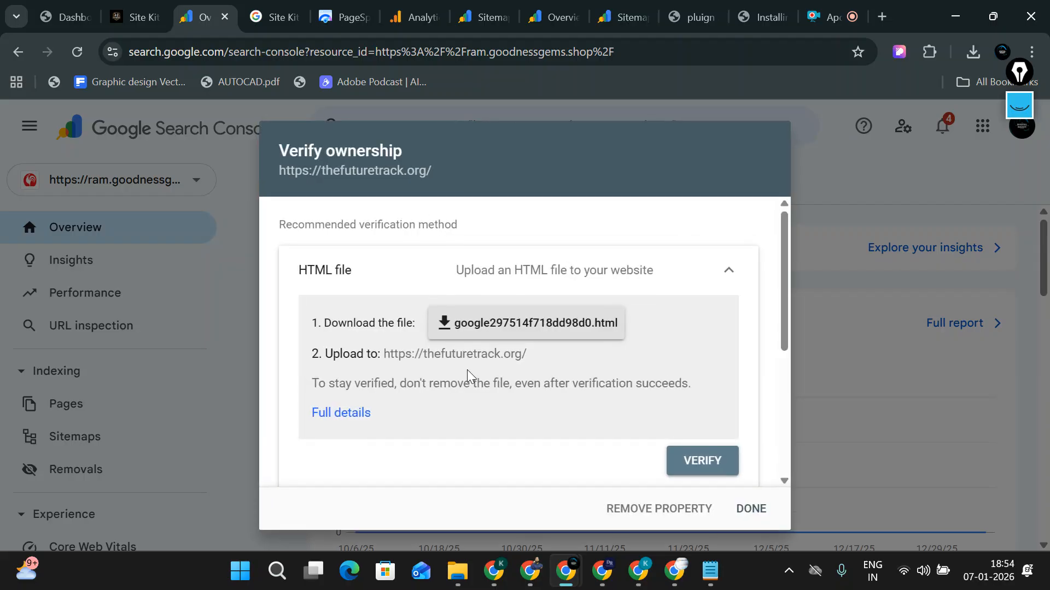
pyautogui.click(747, 510)
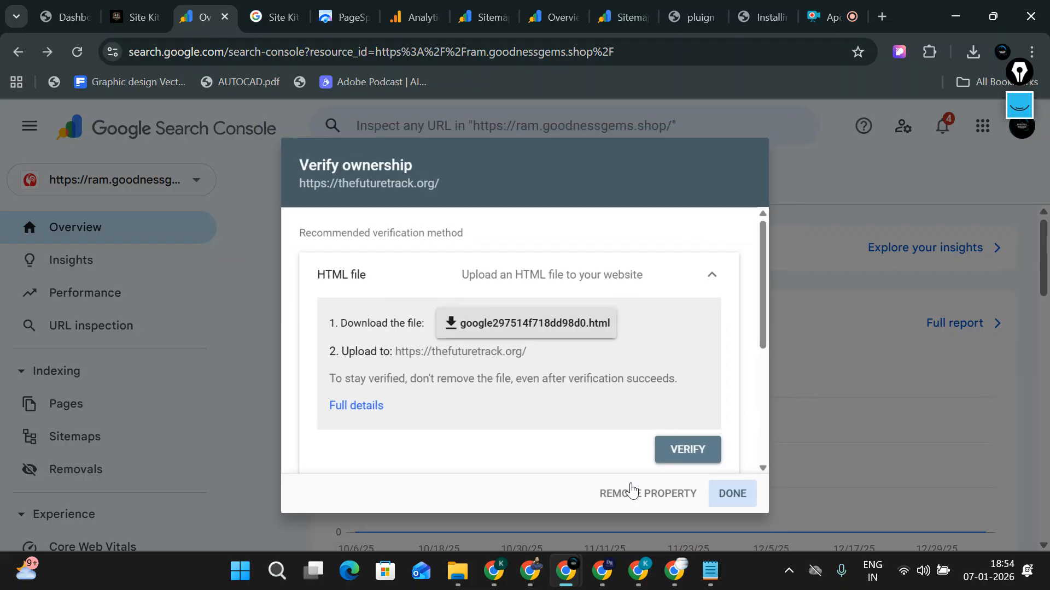
pyautogui.click(121, 182)
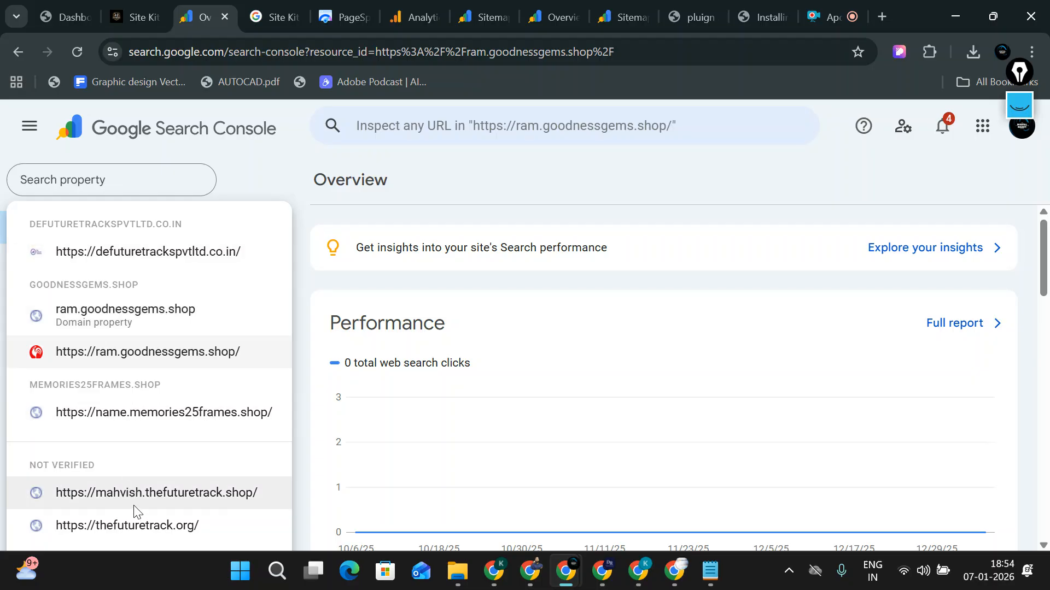
pyautogui.click(161, 421)
pyautogui.scroll(-2, 159, 426)
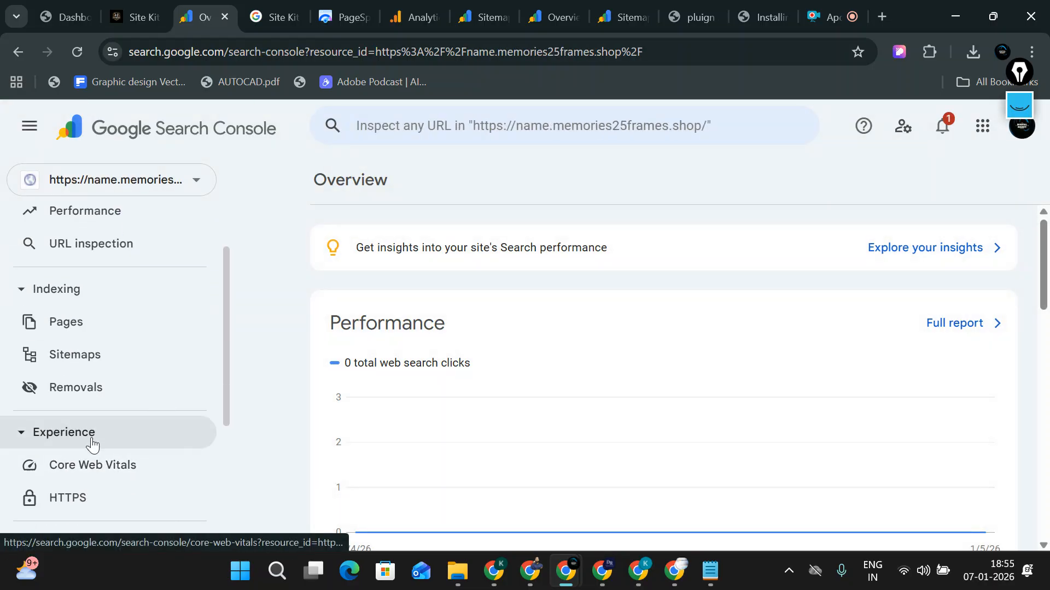
pyautogui.click(86, 358)
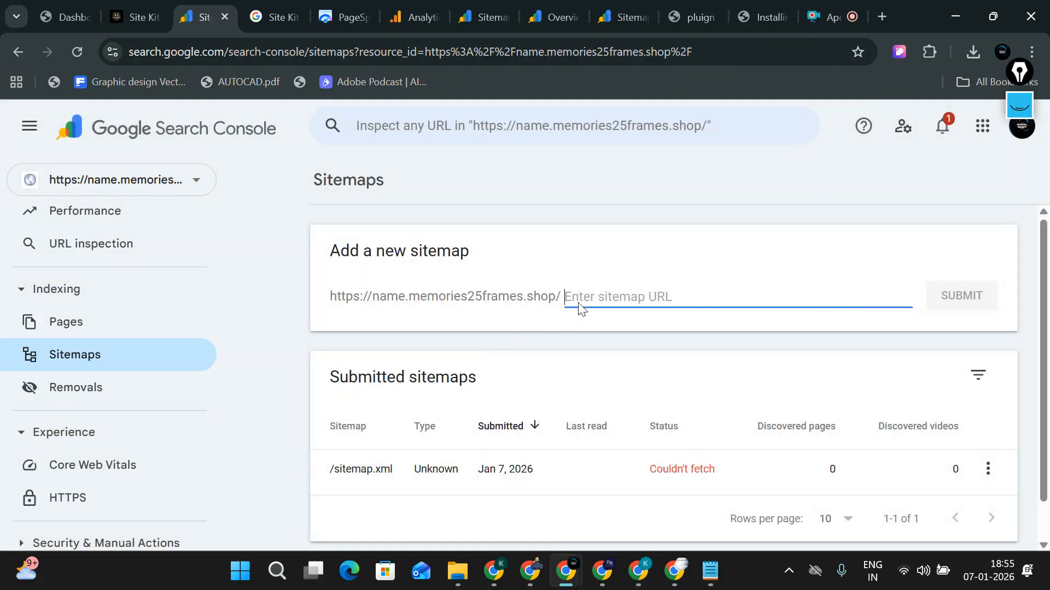
pyautogui.write('site')
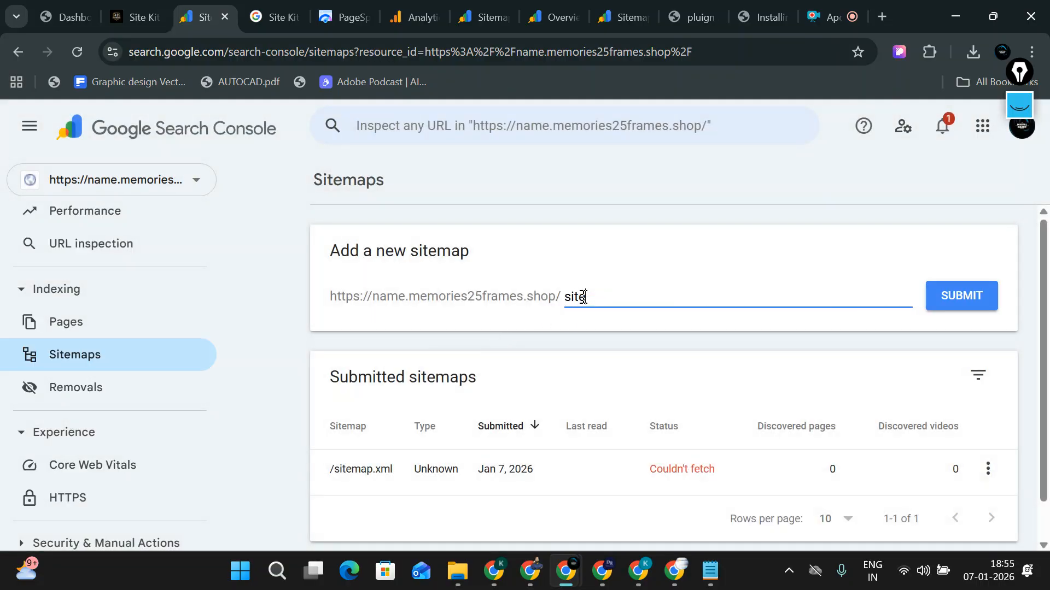
pyautogui.write('map.xml')
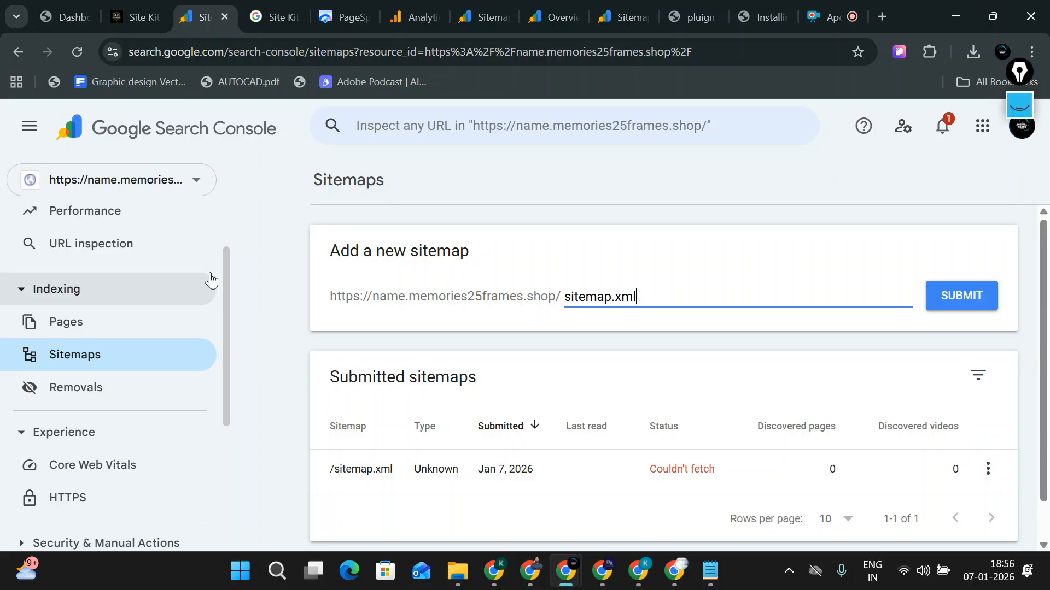
pyautogui.click(990, 307)
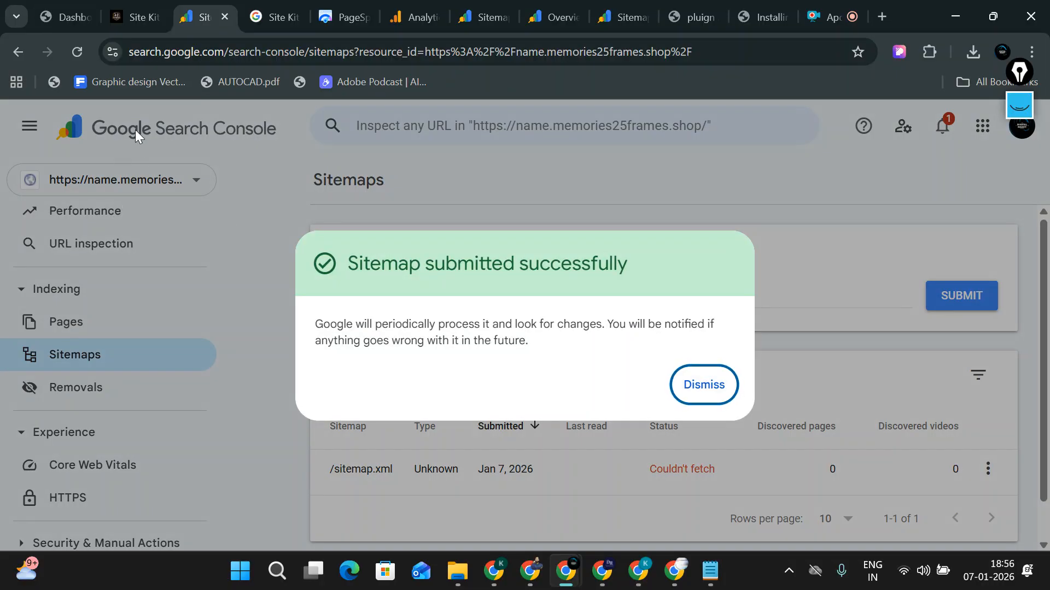
# Step: In File Explorer, search the wordpress notes folder for "yoast" and open Yoast notes.pdf
pyautogui.press('super+e')
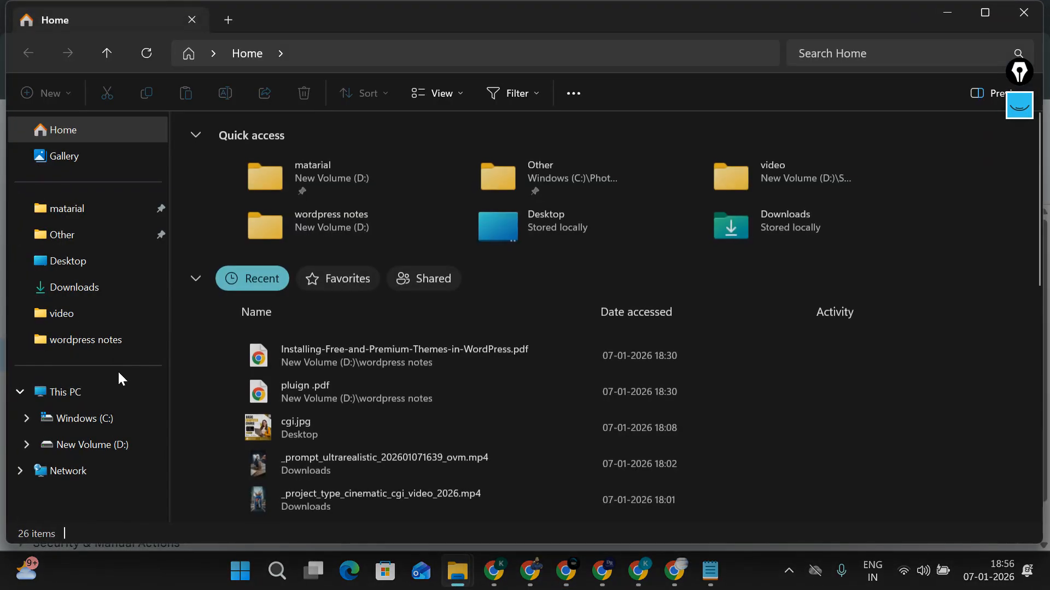
pyautogui.click(86, 340)
pyautogui.click(896, 56)
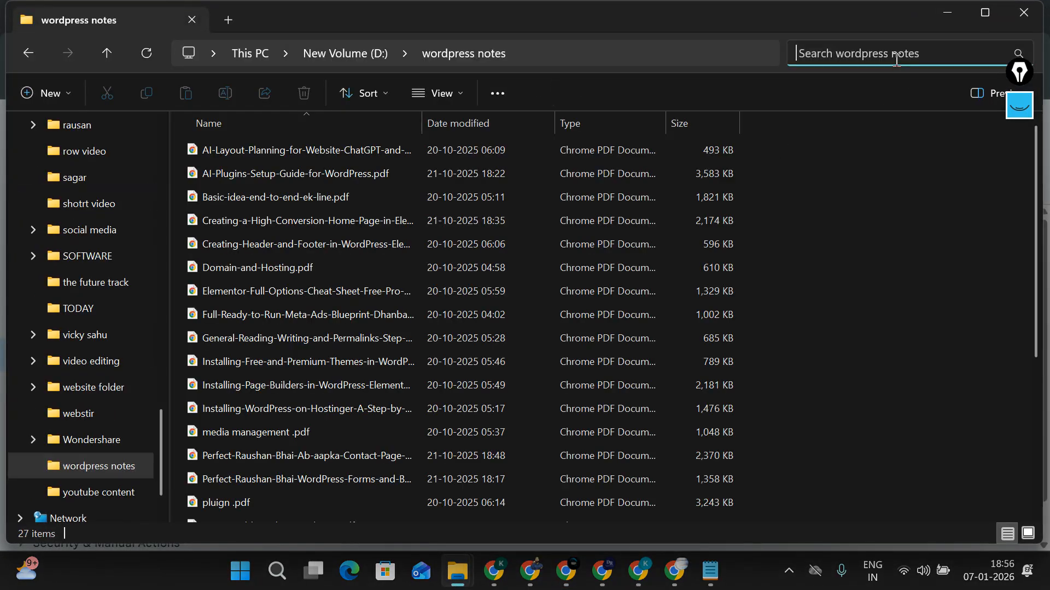
pyautogui.write('yo')
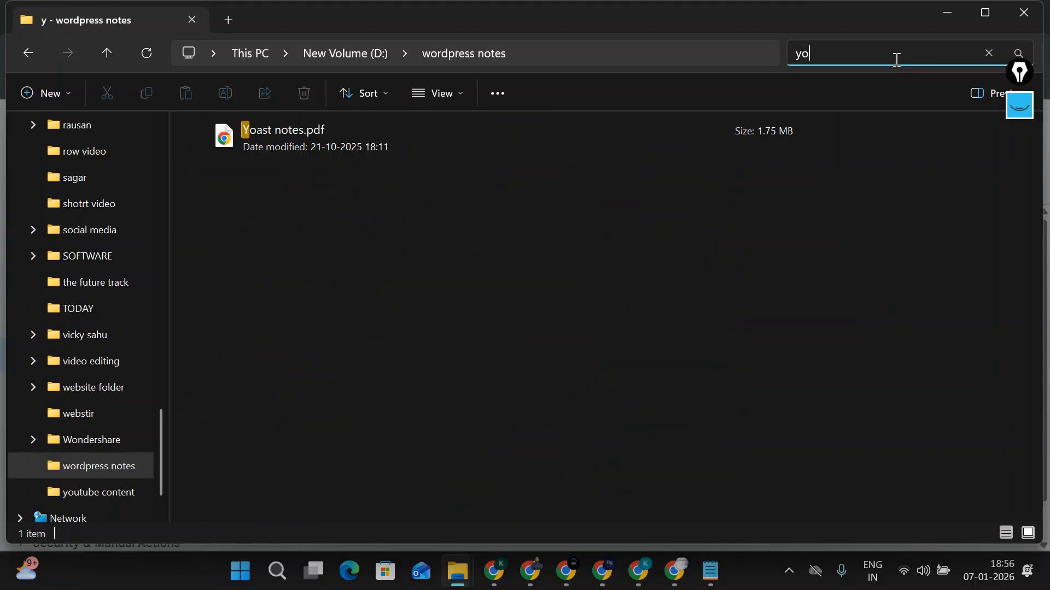
pyautogui.write('ast')
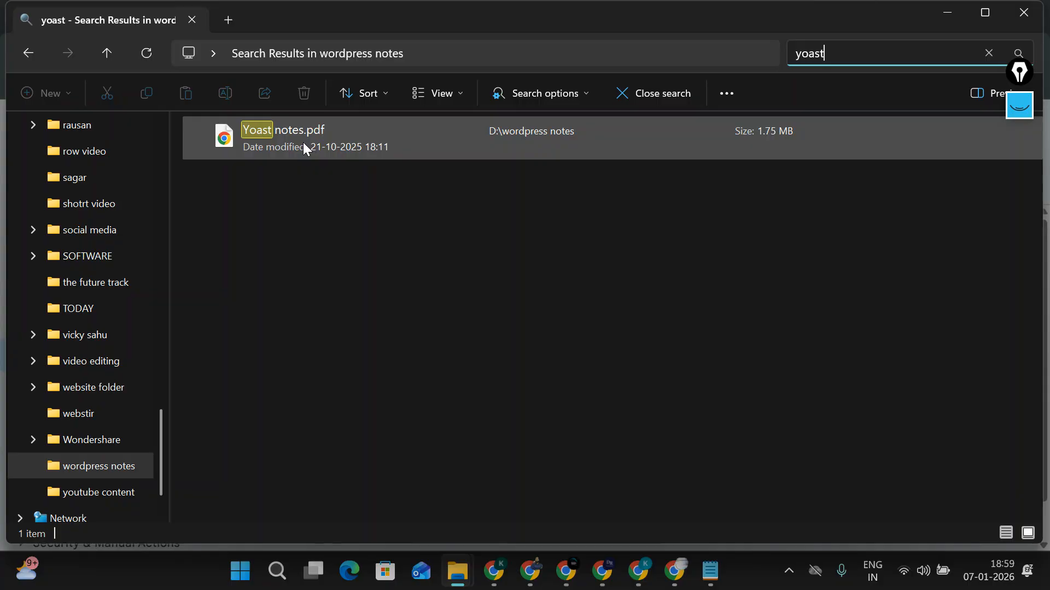
pyautogui.doubleClick(303, 142)
# Step: Read through the SEO plugin guide from its introduction and Rank Math steps to the Yoast SEO Plugin Setup part
pyautogui.scroll(4, 425, 328)
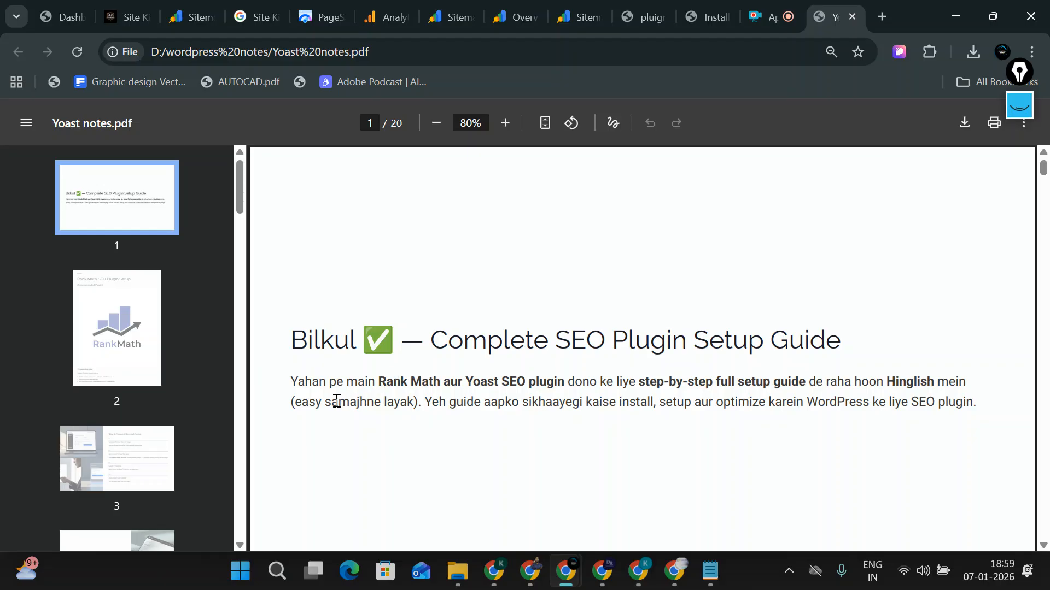
pyautogui.scroll(-2, 365, 394)
pyautogui.moveTo(466, 300); pyautogui.dragTo(567, 300)
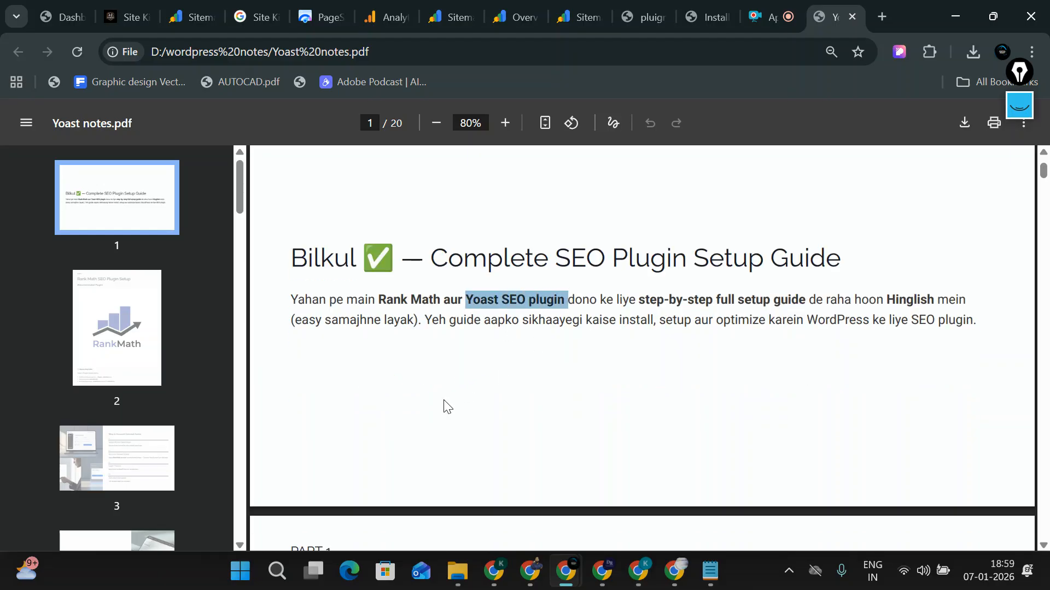
pyautogui.scroll(-15, 410, 337)
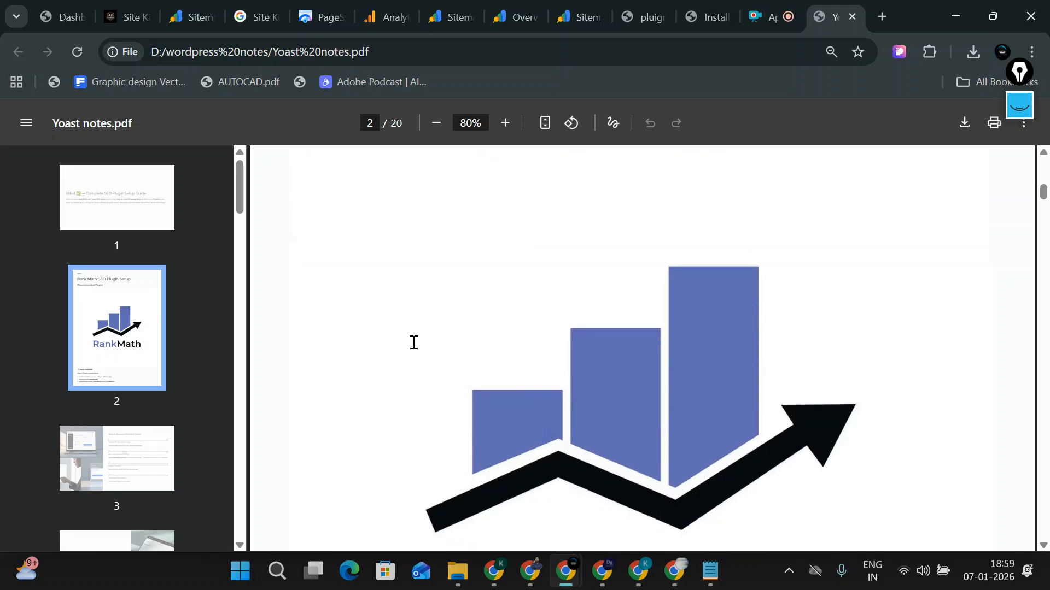
pyautogui.scroll(-20, 403, 353)
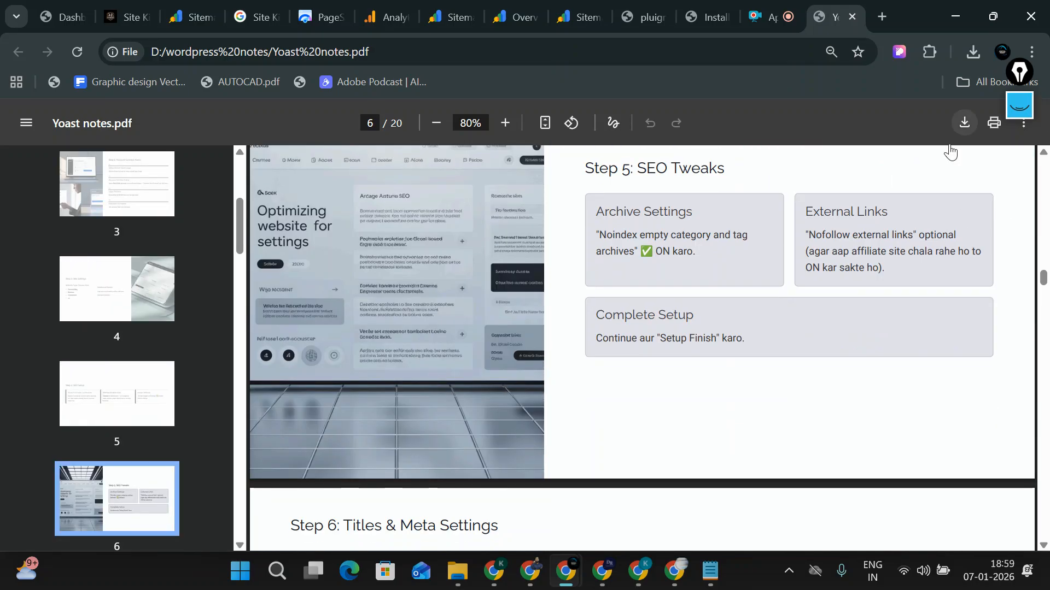
pyautogui.scroll(-10, 762, 225)
pyautogui.scroll(-15, 707, 303)
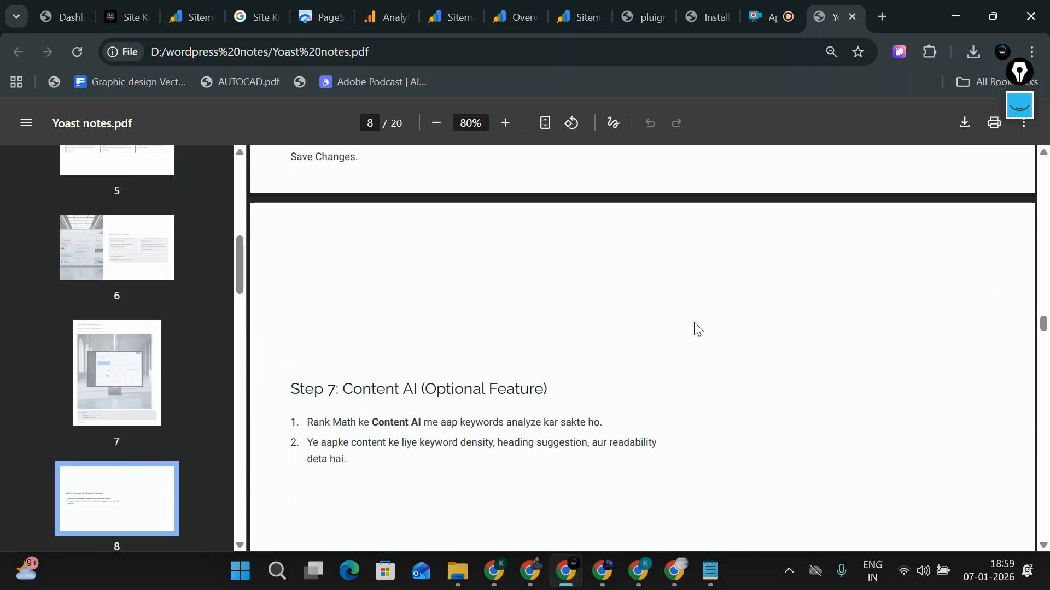
pyautogui.scroll(-10, 693, 334)
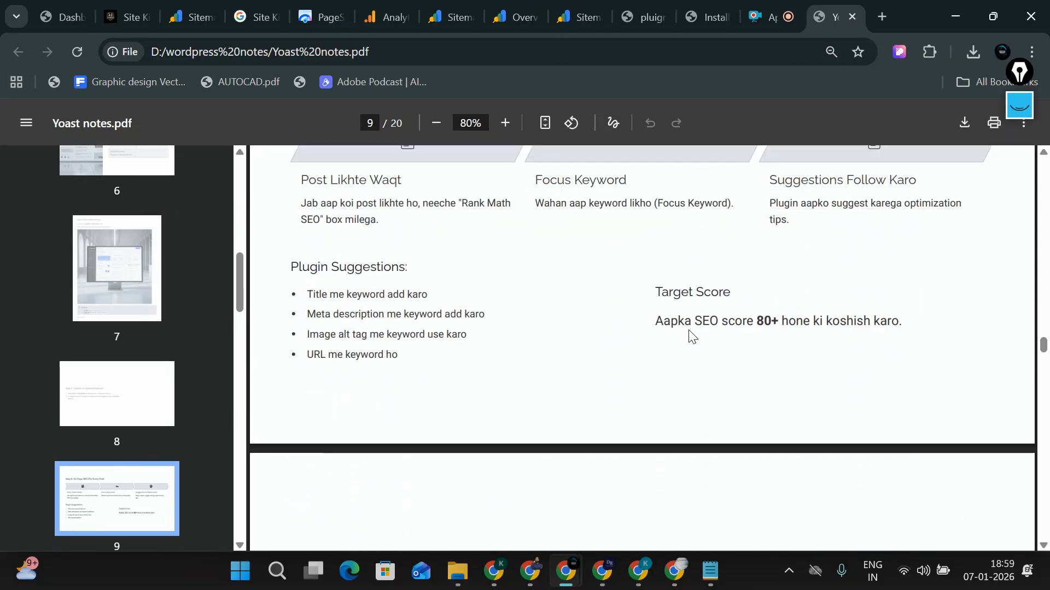
pyautogui.scroll(-10, 690, 339)
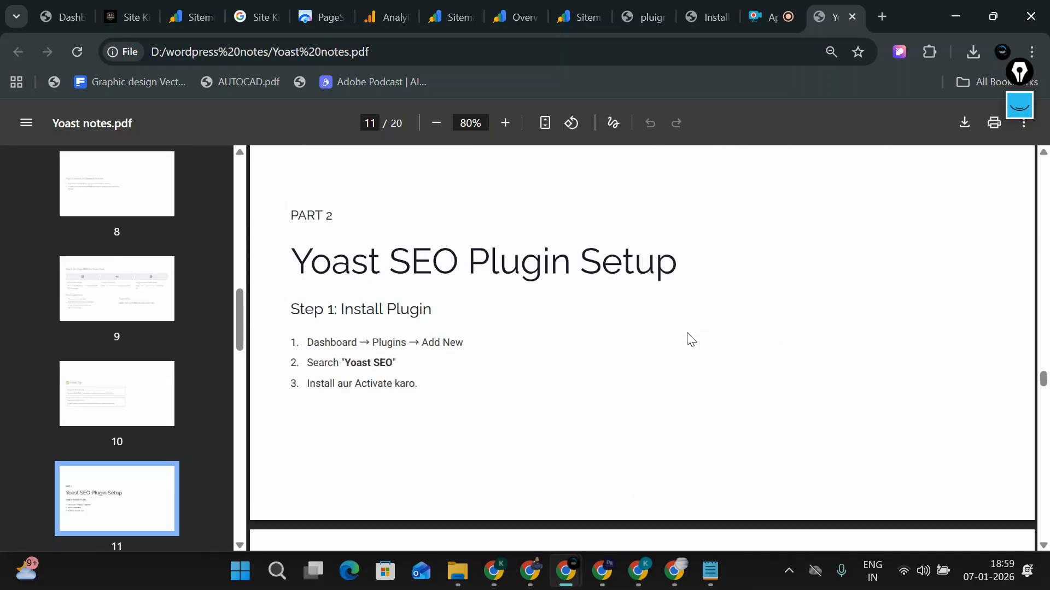
# Step: Turn on the screen-drawing pen, handwrite "Yoast" over the top of the guide page, and underline it
pyautogui.click(1020, 106)
pyautogui.moveTo(507, 85); pyautogui.dragTo(524, 107)
pyautogui.moveTo(524, 101); pyautogui.dragTo(528, 152)
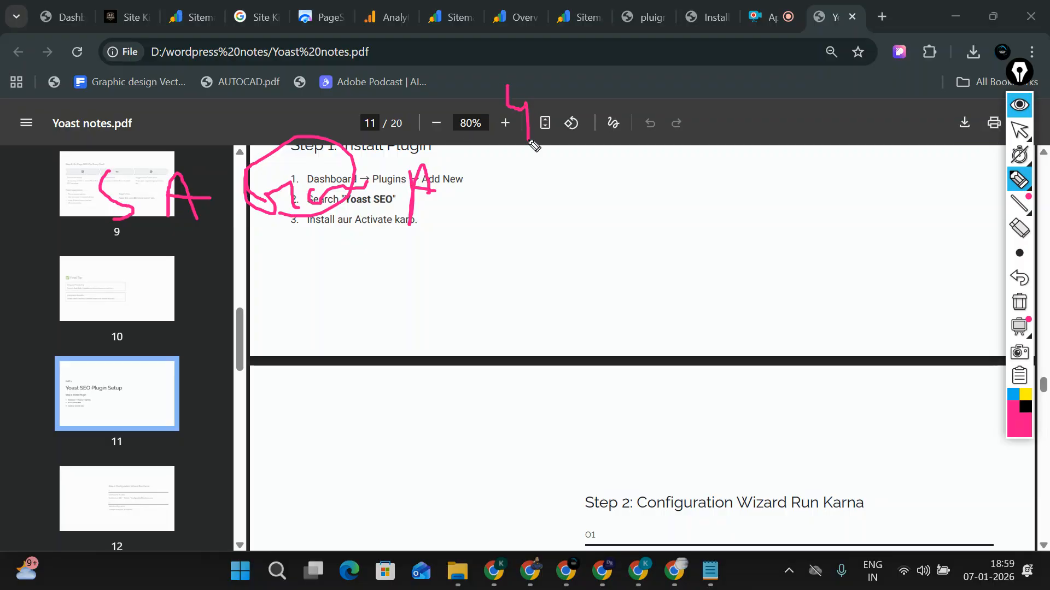
pyautogui.moveTo(564, 112)
pyautogui.mouseDown()
pyautogui.moveTo(552, 134)
pyautogui.moveTo(628, 116)
pyautogui.mouseUp()
pyautogui.moveTo(637, 66)
pyautogui.mouseDown()
pyautogui.moveTo(643, 116)
pyautogui.moveTo(678, 82)
pyautogui.mouseUp()
pyautogui.moveTo(517, 148); pyautogui.dragTo(713, 112)
# Step: Draw curved pen lines linking the handwritten "Yoast" to the earlier notes and underlining them
pyautogui.moveTo(499, 169); pyautogui.dragTo(221, 239)
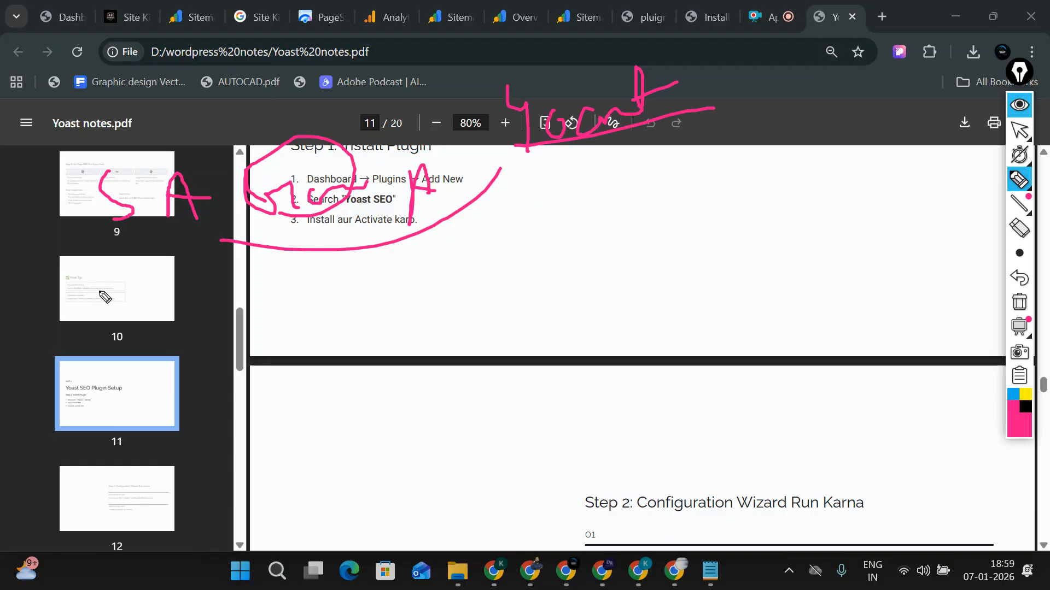
pyautogui.moveTo(525, 144)
pyautogui.mouseDown()
pyautogui.moveTo(347, 227)
pyautogui.moveTo(236, 219)
pyautogui.mouseUp()
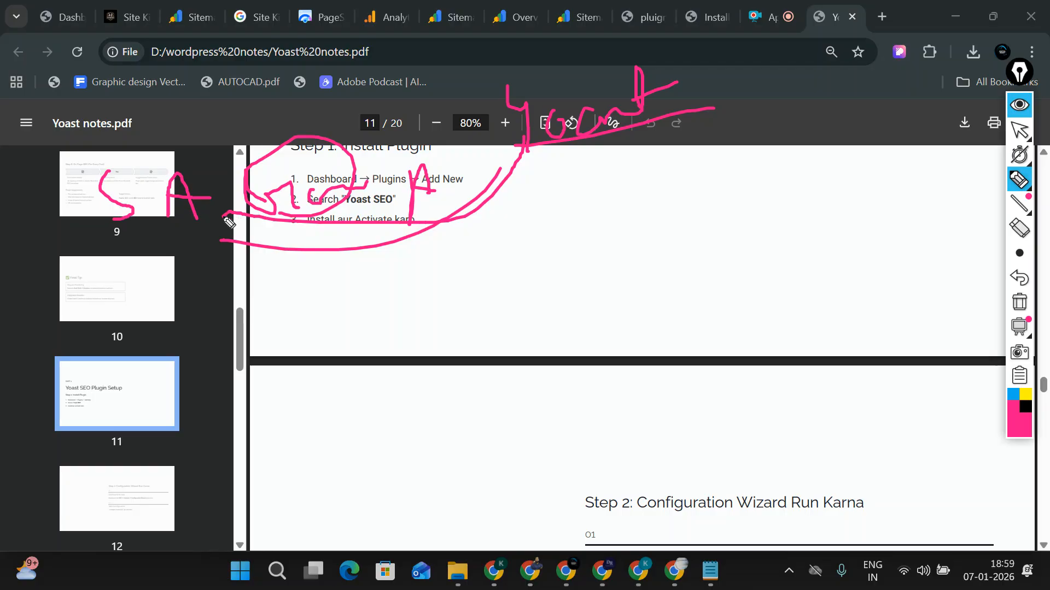
pyautogui.moveTo(233, 216); pyautogui.dragTo(104, 265)
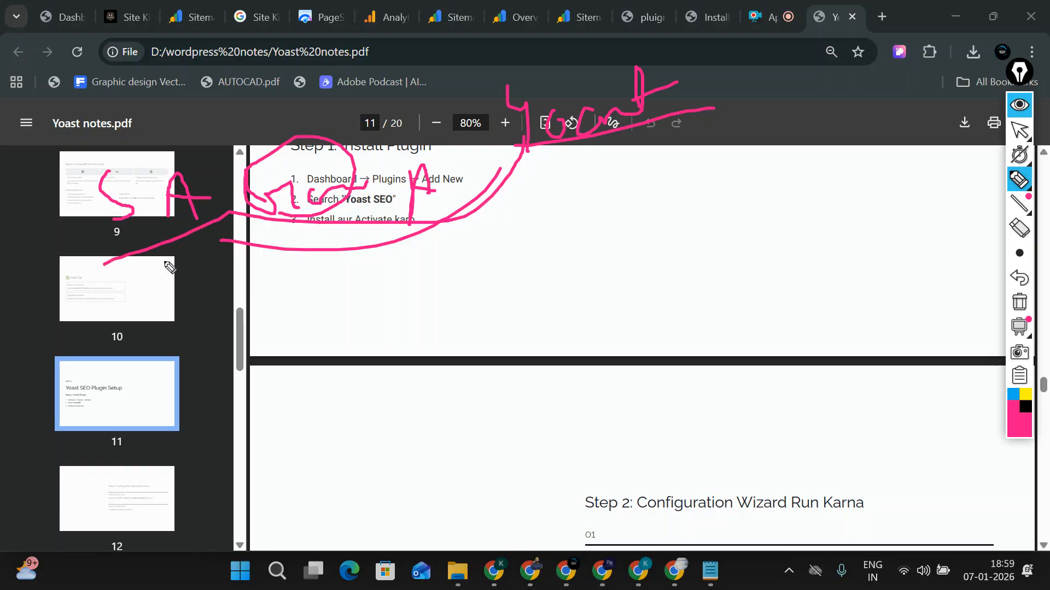
# Step: Handwrite "GA" beneath the earlier pen notes and underline it
pyautogui.moveTo(143, 260)
pyautogui.mouseDown()
pyautogui.moveTo(177, 311)
pyautogui.moveTo(218, 307)
pyautogui.moveTo(224, 317)
pyautogui.mouseUp()
pyautogui.moveTo(201, 303); pyautogui.dragTo(230, 287)
pyautogui.moveTo(141, 342); pyautogui.dragTo(285, 303)
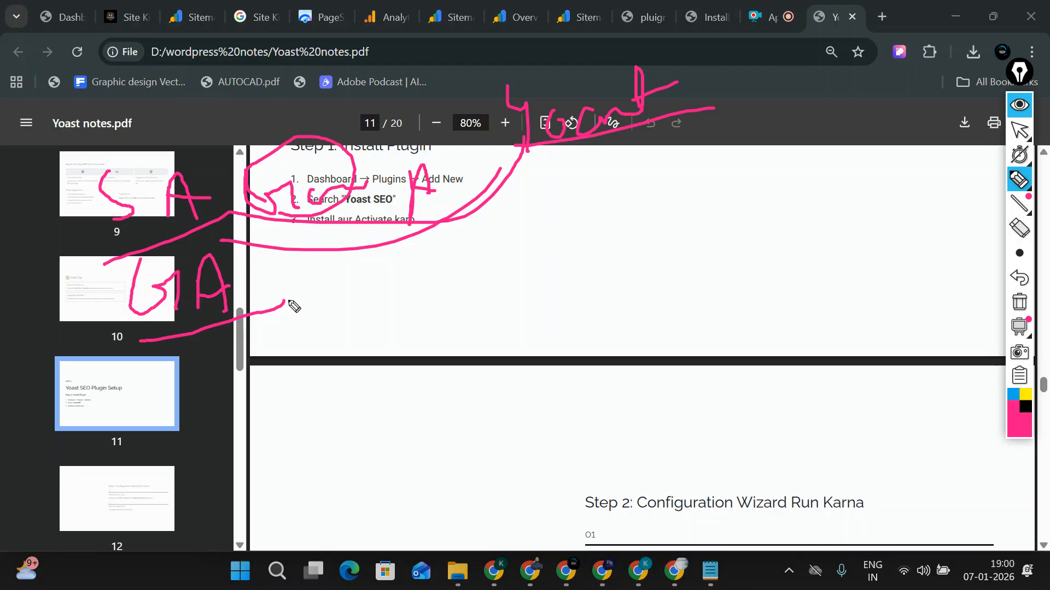
# Step: Handwrite "Meta" in the blank area below the install steps, with a second line of pen notes beneath it
pyautogui.moveTo(469, 276)
pyautogui.mouseDown()
pyautogui.moveTo(487, 237)
pyautogui.moveTo(509, 266)
pyautogui.mouseUp()
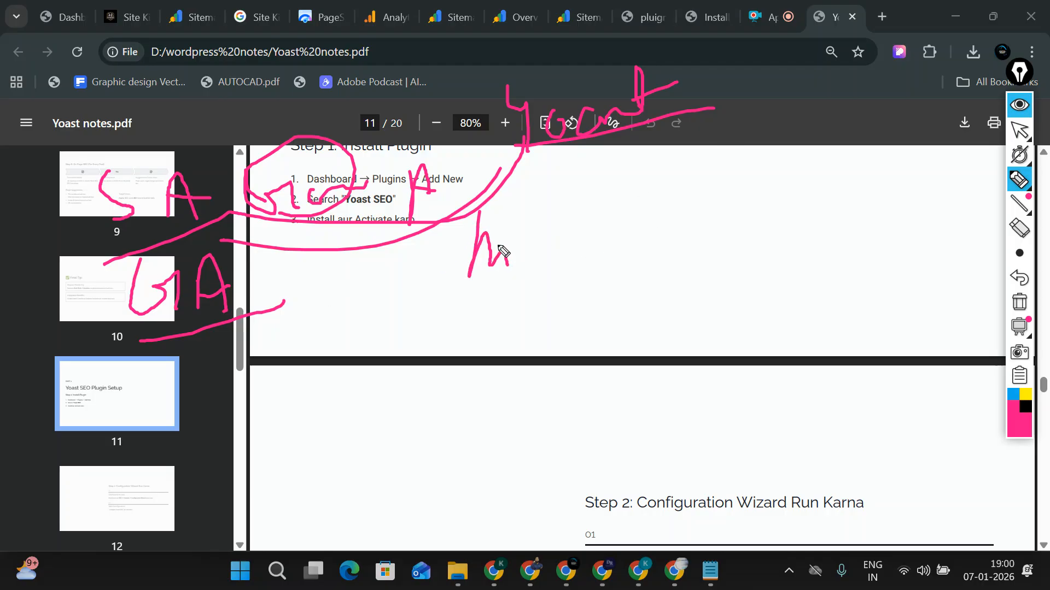
pyautogui.moveTo(539, 231)
pyautogui.mouseDown()
pyautogui.moveTo(530, 244)
pyautogui.moveTo(656, 207)
pyautogui.moveTo(671, 218)
pyautogui.mouseUp()
pyautogui.moveTo(544, 289); pyautogui.dragTo(555, 330)
pyautogui.moveTo(574, 305); pyautogui.dragTo(581, 317)
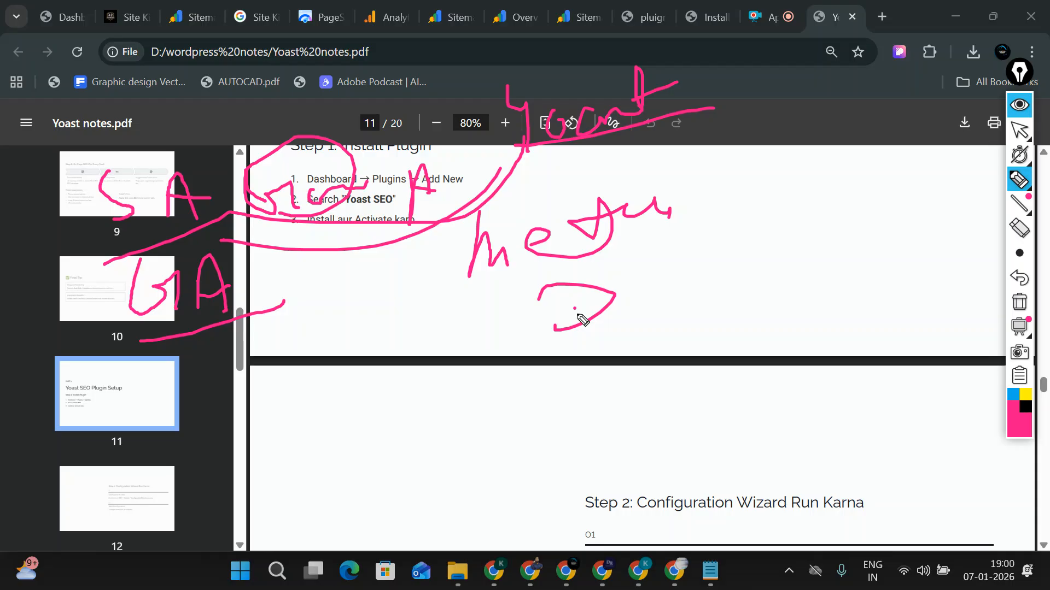
pyautogui.moveTo(630, 275); pyautogui.dragTo(681, 259)
pyautogui.moveTo(498, 292); pyautogui.dragTo(508, 367)
pyautogui.moveTo(530, 298)
pyautogui.mouseDown()
pyautogui.moveTo(534, 347)
pyautogui.moveTo(552, 323)
pyautogui.mouseUp()
pyautogui.moveTo(594, 278); pyautogui.dragTo(584, 329)
pyautogui.moveTo(637, 276); pyautogui.dragTo(674, 298)
# Step: Handwrite "H3" beside the Meta notes, add another note below it, and underline that note
pyautogui.moveTo(749, 230); pyautogui.dragTo(745, 276)
pyautogui.moveTo(777, 232)
pyautogui.mouseDown()
pyautogui.moveTo(778, 272)
pyautogui.moveTo(846, 268)
pyautogui.moveTo(845, 320)
pyautogui.mouseUp()
pyautogui.moveTo(744, 310); pyautogui.dragTo(751, 383)
pyautogui.moveTo(780, 355); pyautogui.dragTo(780, 383)
pyautogui.moveTo(768, 358)
pyautogui.mouseDown()
pyautogui.moveTo(816, 342)
pyautogui.moveTo(660, 388)
pyautogui.mouseUp()
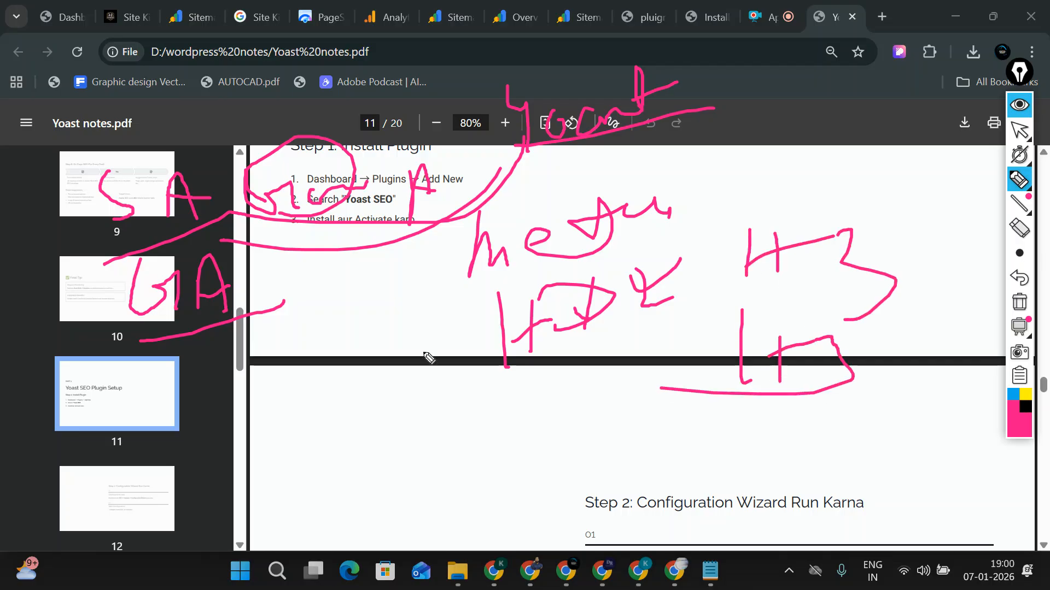
# Step: Add a third handwritten line below the Meta notes and draw a large loop around the whole group
pyautogui.moveTo(449, 340); pyautogui.dragTo(470, 397)
pyautogui.moveTo(493, 360); pyautogui.dragTo(493, 389)
pyautogui.moveTo(479, 382)
pyautogui.mouseDown()
pyautogui.moveTo(511, 374)
pyautogui.moveTo(529, 393)
pyautogui.mouseUp()
pyautogui.moveTo(576, 359); pyautogui.dragTo(581, 383)
pyautogui.moveTo(570, 371)
pyautogui.mouseDown()
pyautogui.moveTo(658, 344)
pyautogui.moveTo(662, 382)
pyautogui.mouseUp()
pyautogui.moveTo(735, 302); pyautogui.dragTo(712, 302)
pyautogui.moveTo(428, 415)
pyautogui.mouseDown()
pyautogui.moveTo(415, 422)
pyautogui.moveTo(874, 337)
pyautogui.mouseUp()
pyautogui.moveTo(891, 298)
pyautogui.mouseDown()
pyautogui.moveTo(346, 221)
pyautogui.moveTo(553, 425)
pyautogui.mouseUp()
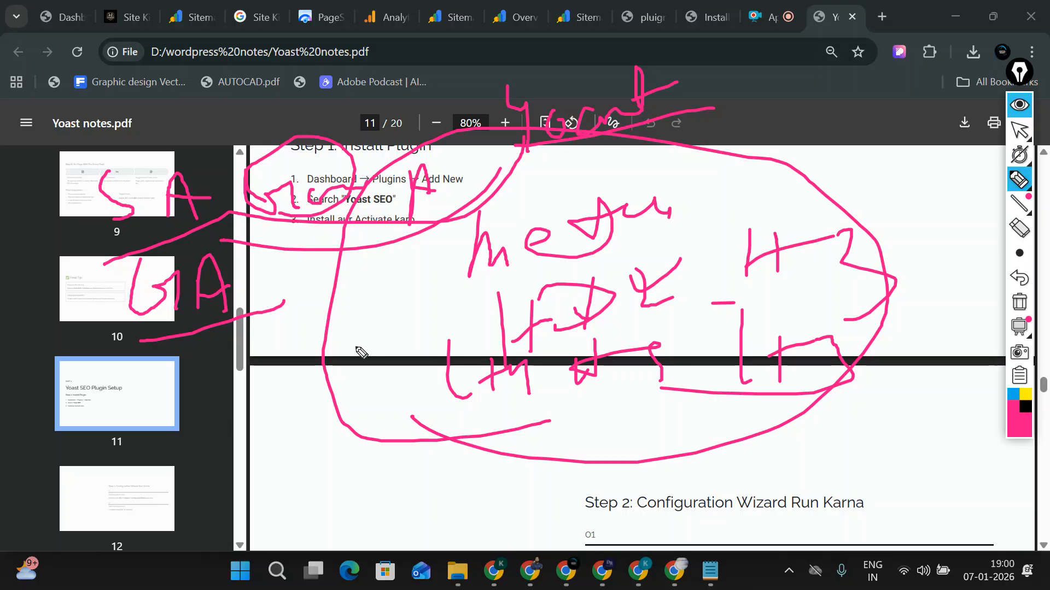
# Step: Add more pen notes inside the large loop, draw a check mark beside it, and circle the handwritten "Yoast"
pyautogui.moveTo(339, 312); pyautogui.dragTo(345, 359)
pyautogui.moveTo(316, 326); pyautogui.dragTo(369, 295)
pyautogui.moveTo(347, 373); pyautogui.dragTo(393, 346)
pyautogui.moveTo(396, 298)
pyautogui.mouseDown()
pyautogui.moveTo(429, 283)
pyautogui.moveTo(544, 324)
pyautogui.mouseUp()
pyautogui.moveTo(531, 265); pyautogui.dragTo(541, 307)
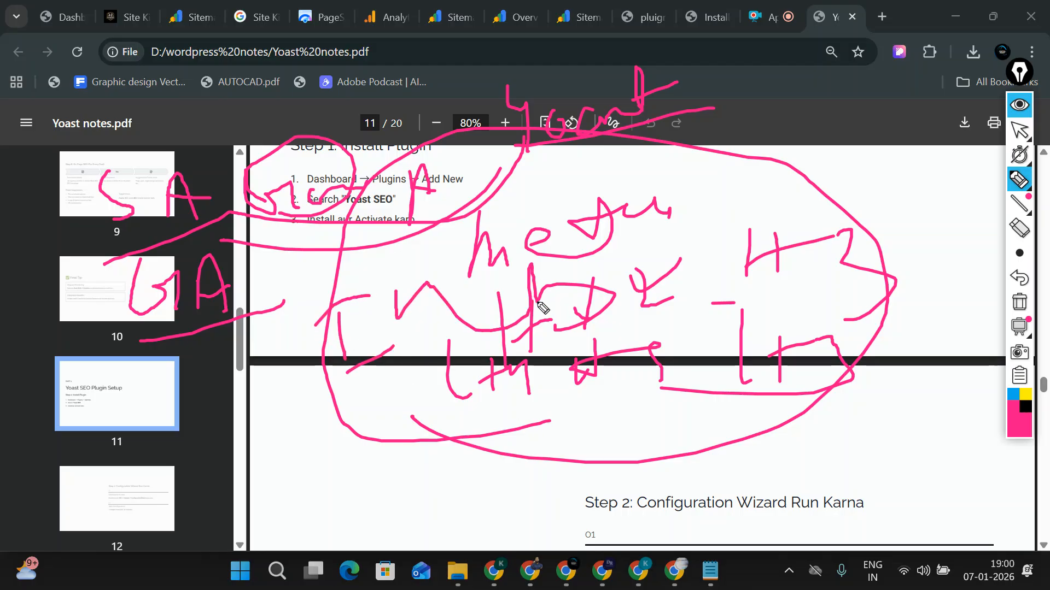
pyautogui.moveTo(239, 401)
pyautogui.mouseDown()
pyautogui.moveTo(309, 370)
pyautogui.moveTo(452, 408)
pyautogui.mouseUp()
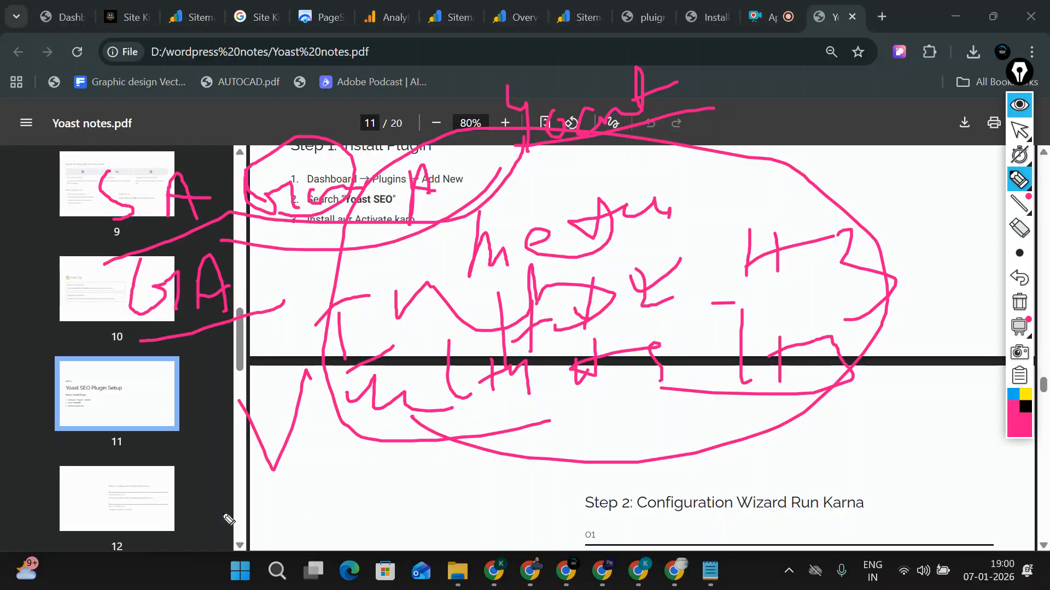
pyautogui.moveTo(383, 462)
pyautogui.mouseDown()
pyautogui.moveTo(481, 447)
pyautogui.moveTo(458, 343)
pyautogui.mouseUp()
pyautogui.moveTo(540, 182)
pyautogui.mouseDown()
pyautogui.moveTo(648, 98)
pyautogui.moveTo(549, 153)
pyautogui.mouseUp()
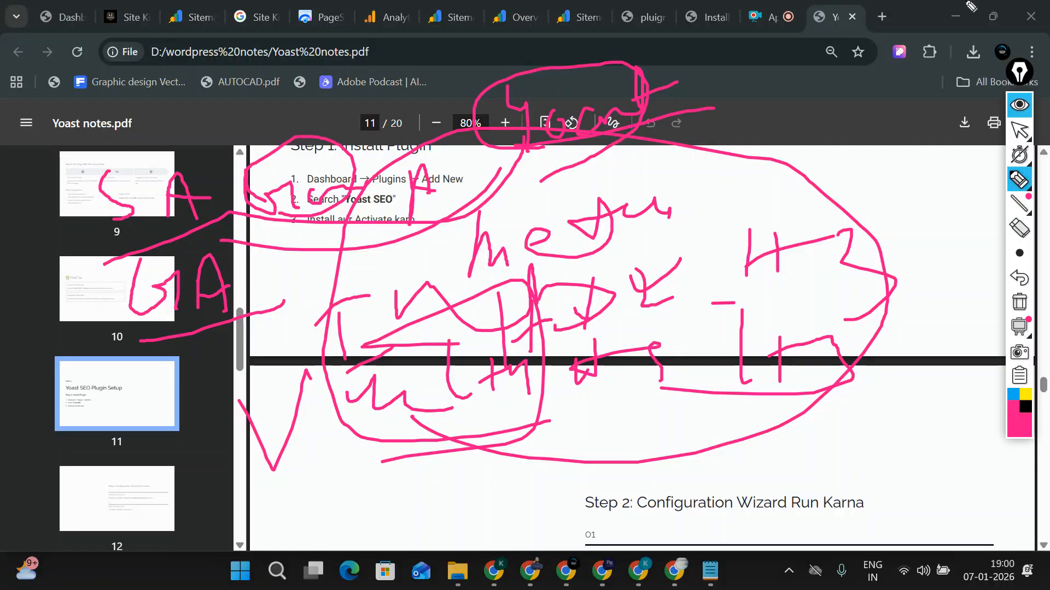
# Step: Hide the pen annotations over the PDF and switch to WhatsApp Web in the other Chrome window
pyautogui.click(1023, 107)
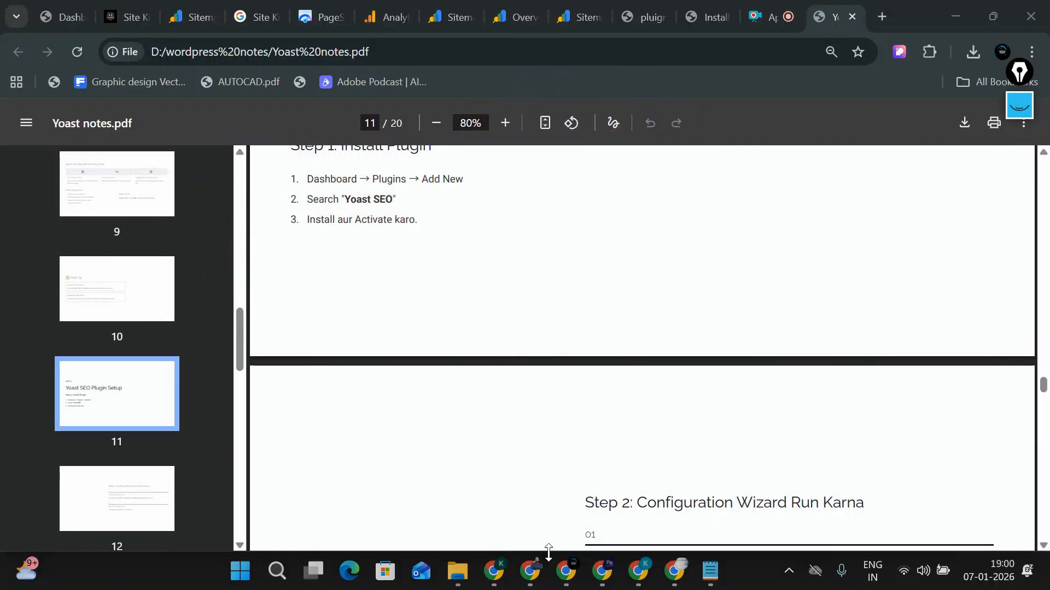
pyautogui.click(530, 569)
pyautogui.click(91, 15)
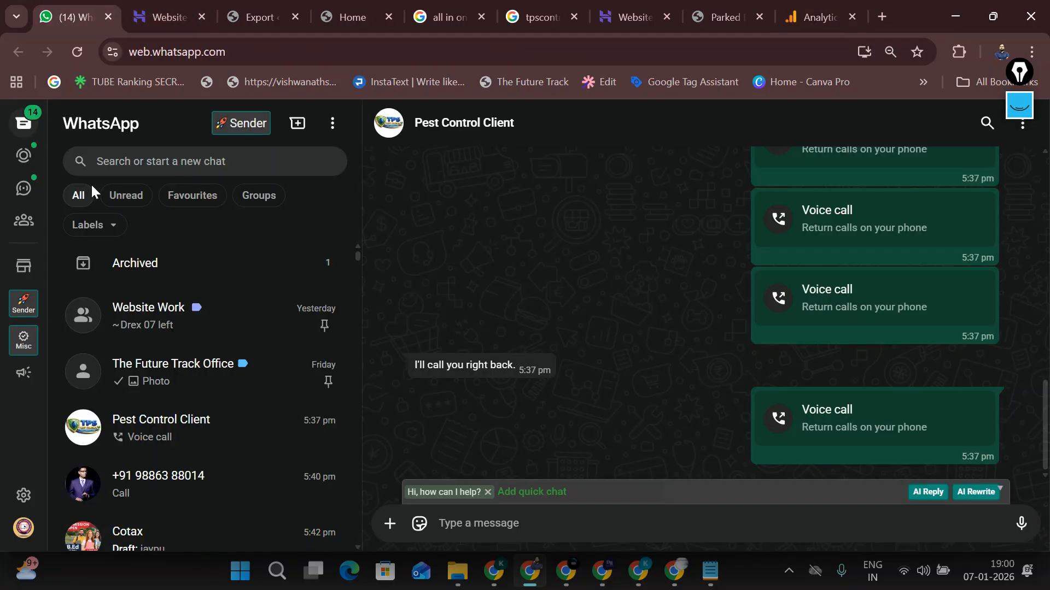
# Step: Find the framing client's group chat through the chat search and look back through its older messages
pyautogui.click(157, 164)
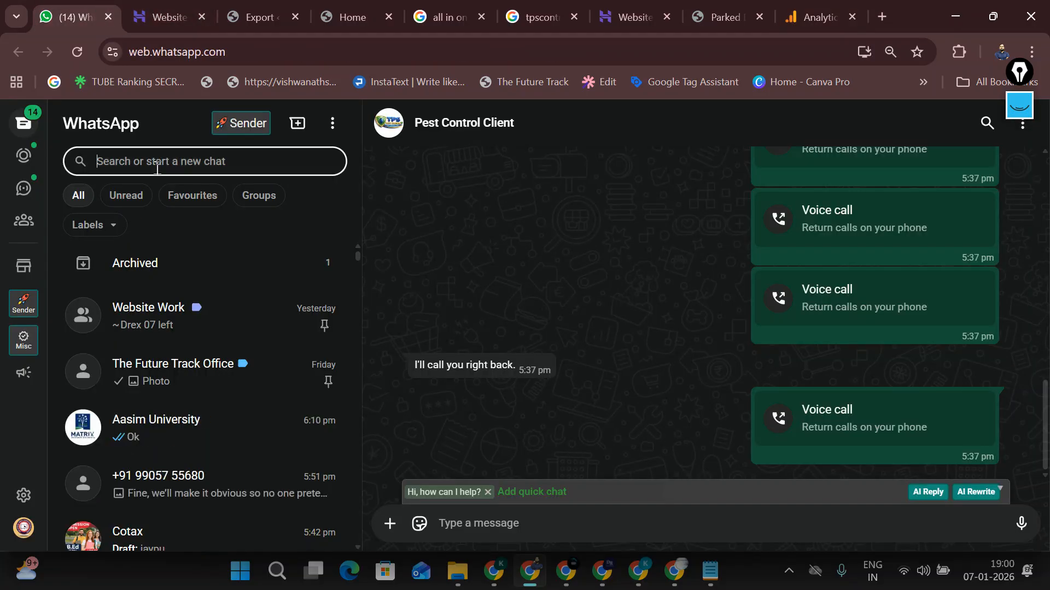
pyautogui.write('chandan')
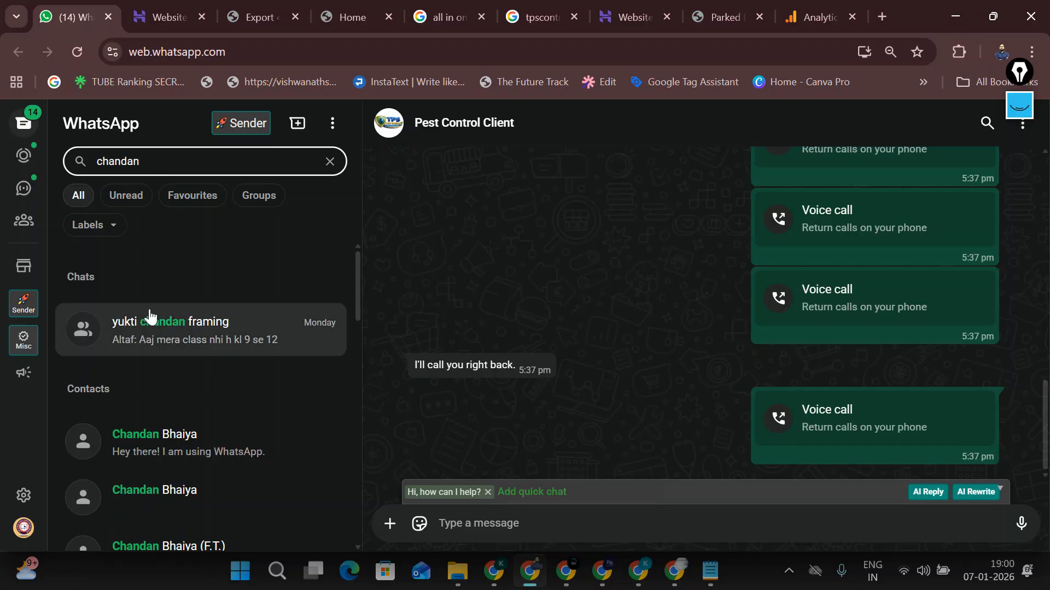
pyautogui.click(159, 332)
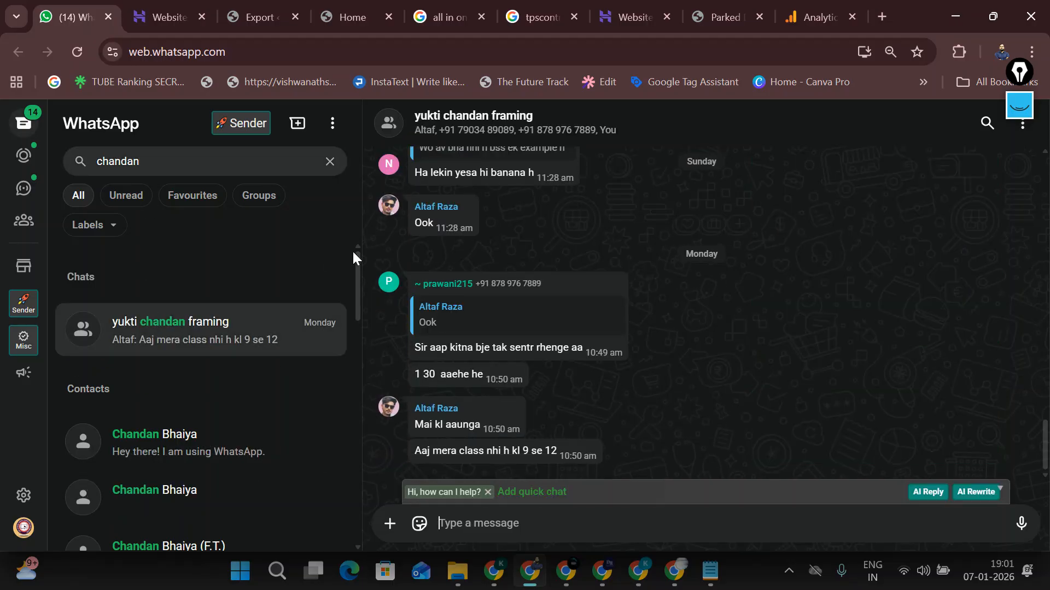
pyautogui.scroll(2, 475, 235)
pyautogui.scroll(15, 468, 247)
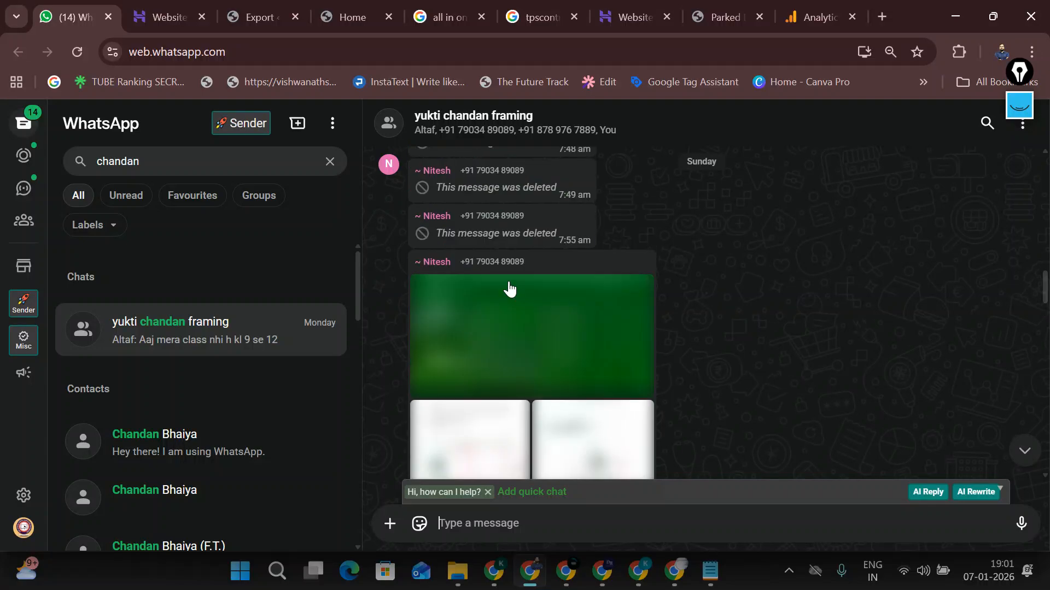
pyautogui.scroll(5, 523, 304)
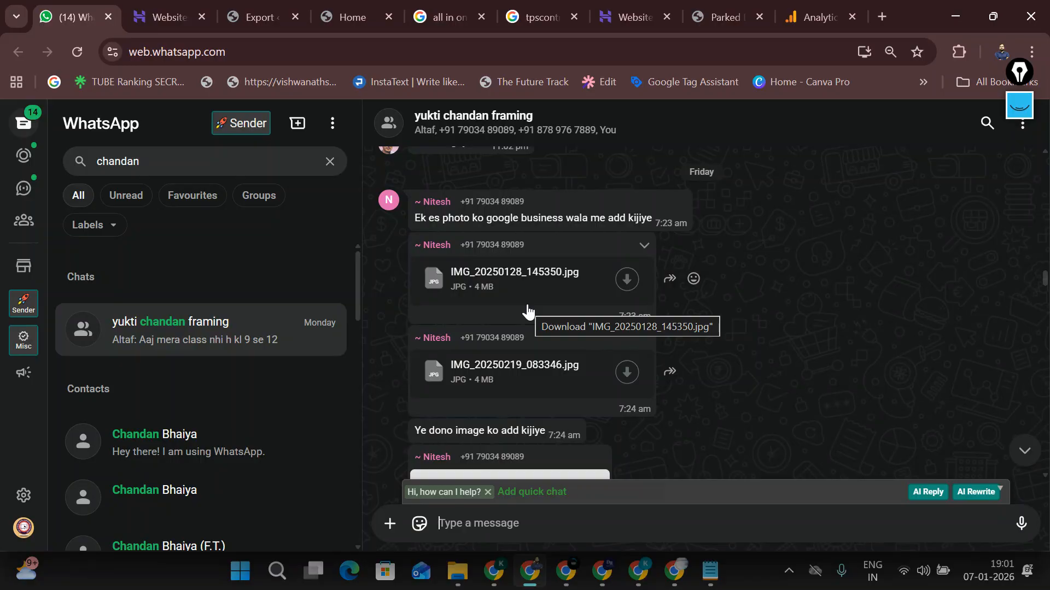
# Step: Search Google for "paneer chili kaise banayen" in a new browser tab
pyautogui.click(881, 17)
pyautogui.write('g')
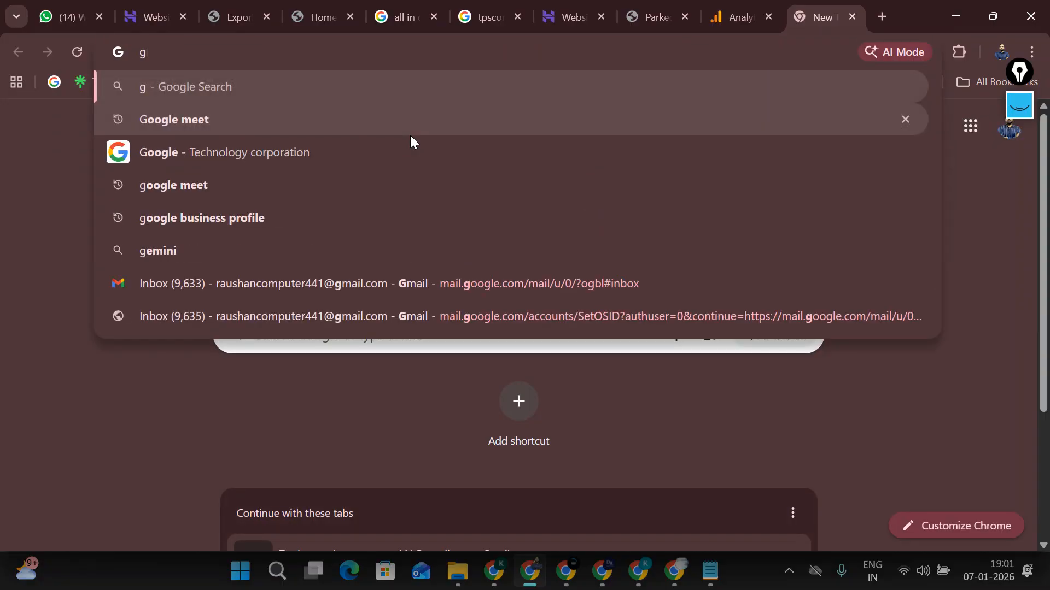
pyautogui.click(410, 136)
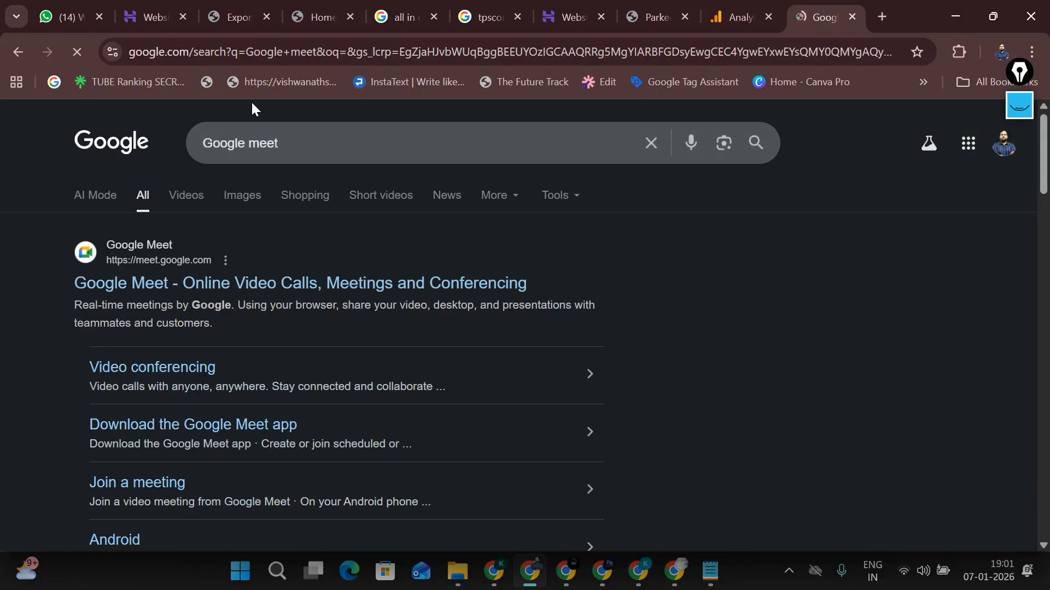
pyautogui.moveTo(279, 126); pyautogui.dragTo(147, 126)
pyautogui.write('a')
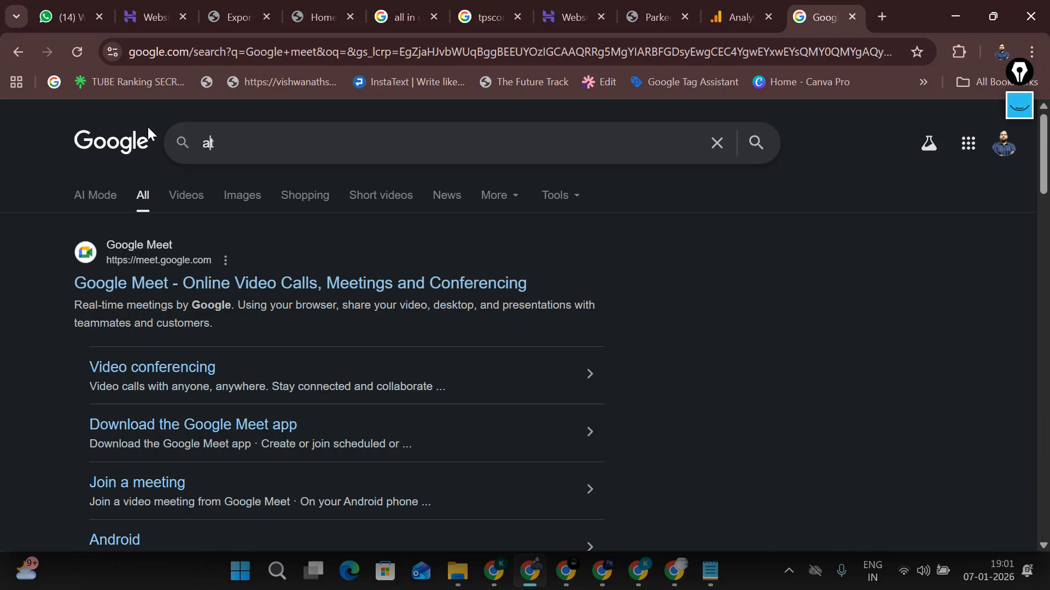
pyautogui.write('pnte')
pyautogui.hotkey('ctrl', 'a')
pyautogui.write('pan')
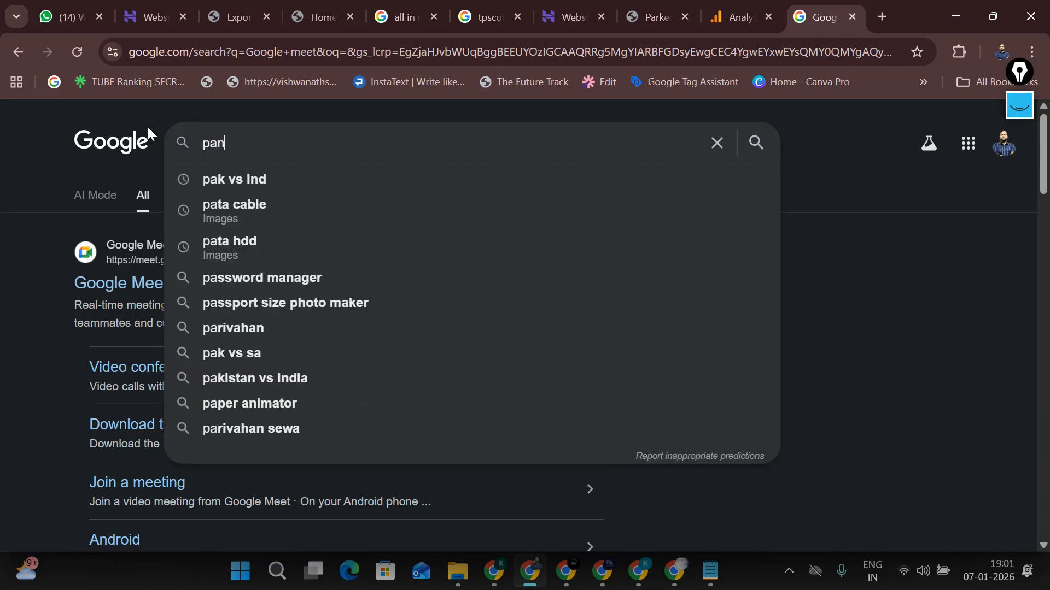
pyautogui.write('eer chili ')
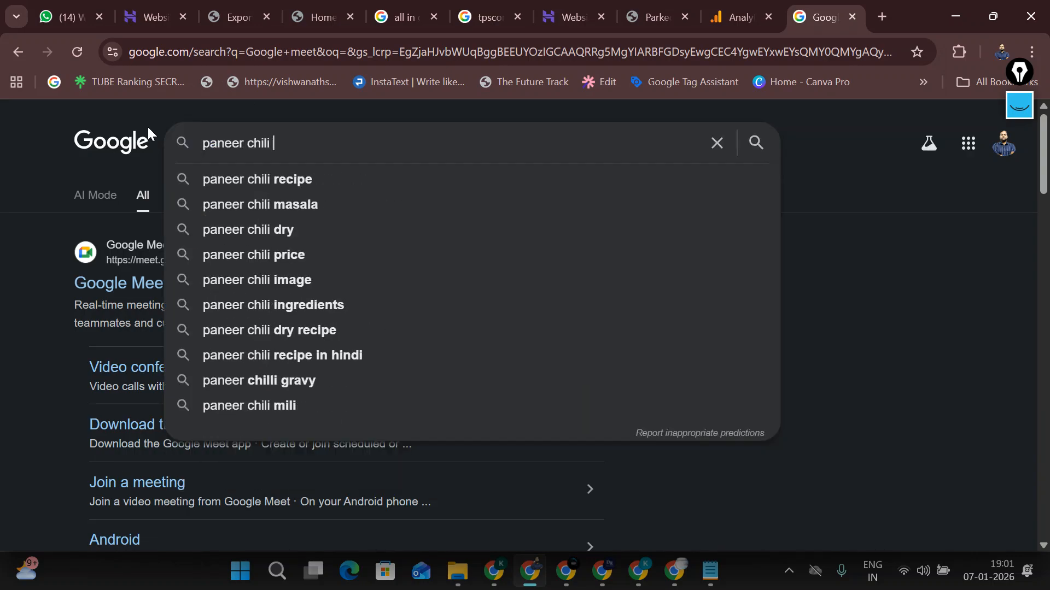
pyautogui.write('kaise banayen')
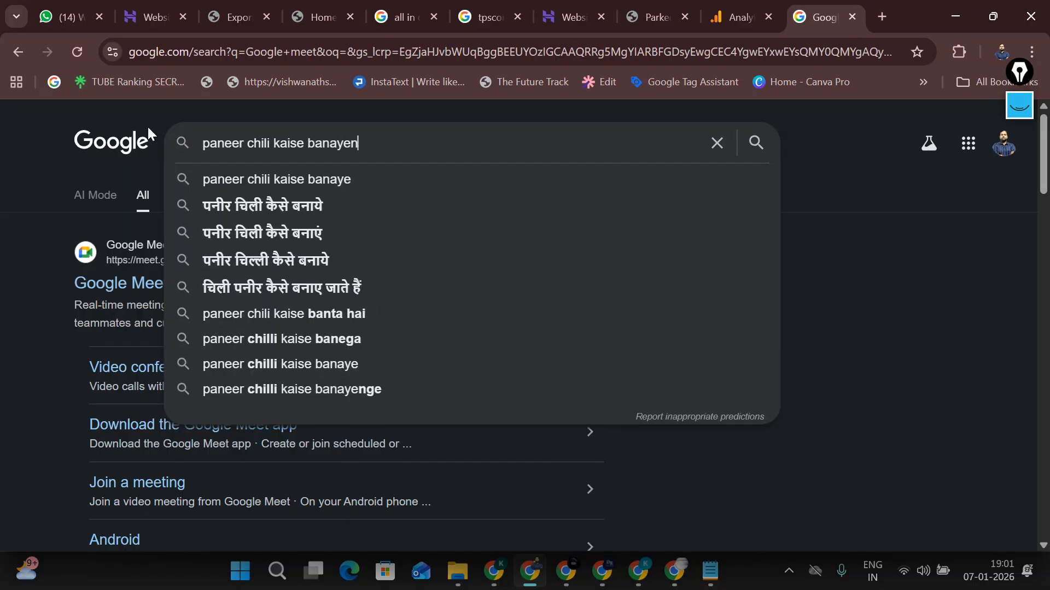
pyautogui.press('Return')
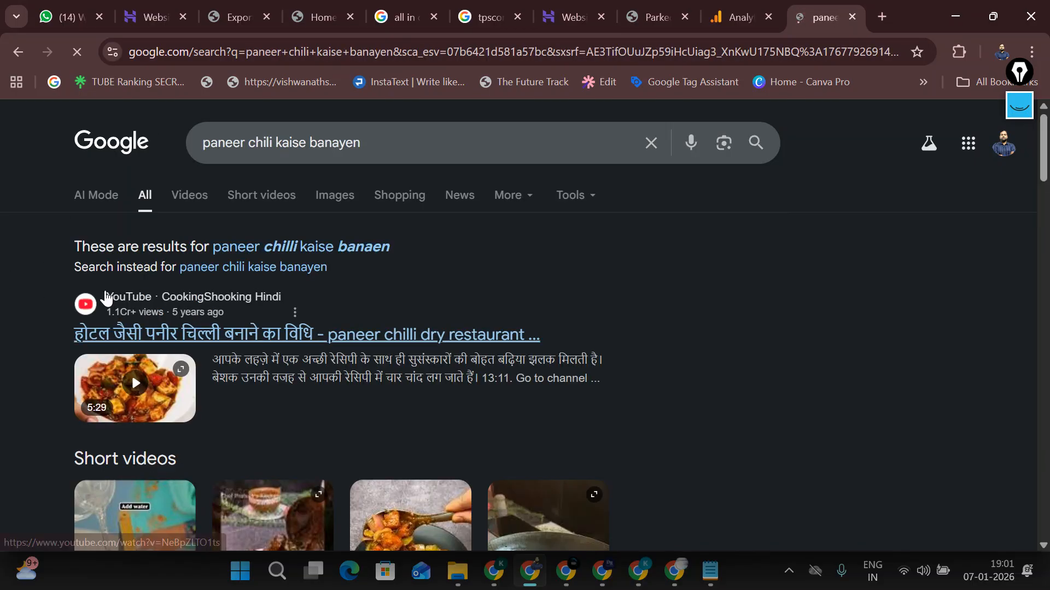
# Step: Look through the titles, videos and recipe listings in the Hindi-style search results
pyautogui.scroll(-2, 136, 317)
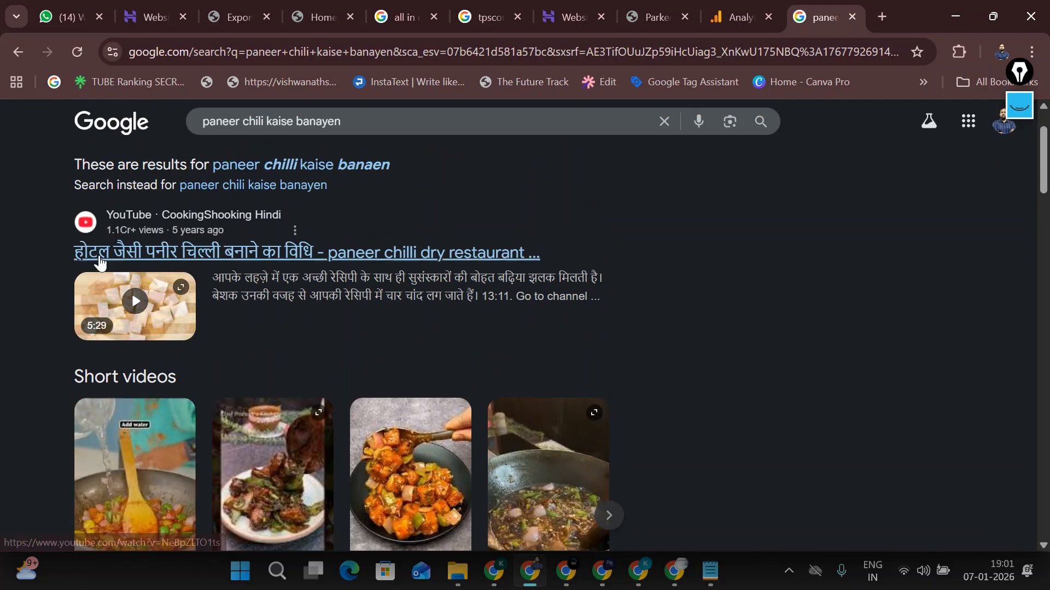
pyautogui.scroll(-7, 158, 290)
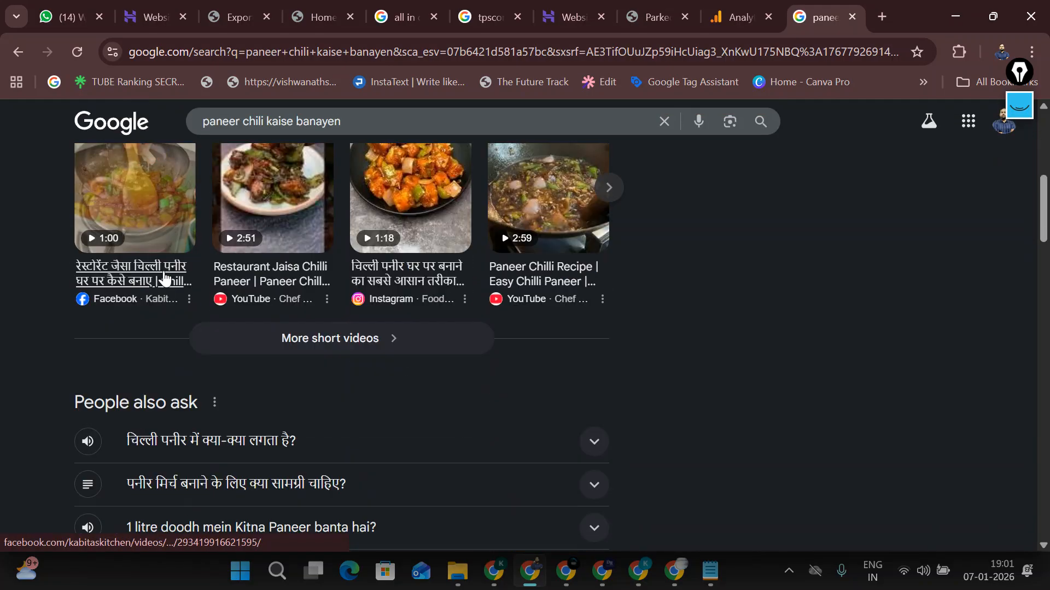
pyautogui.scroll(-9, 165, 328)
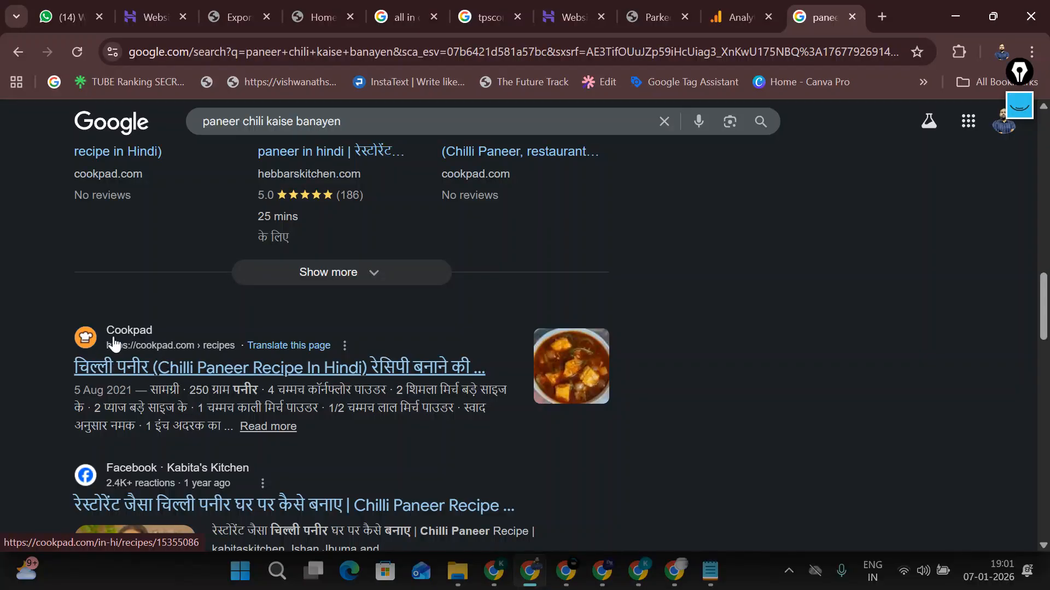
pyautogui.scroll(-5, 124, 342)
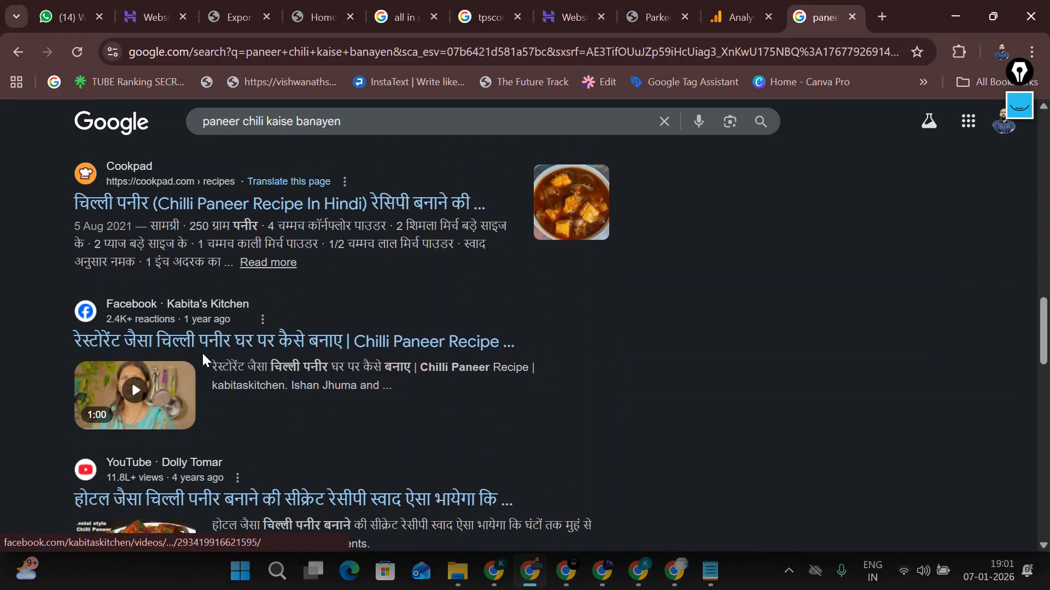
pyautogui.scroll(10, 192, 394)
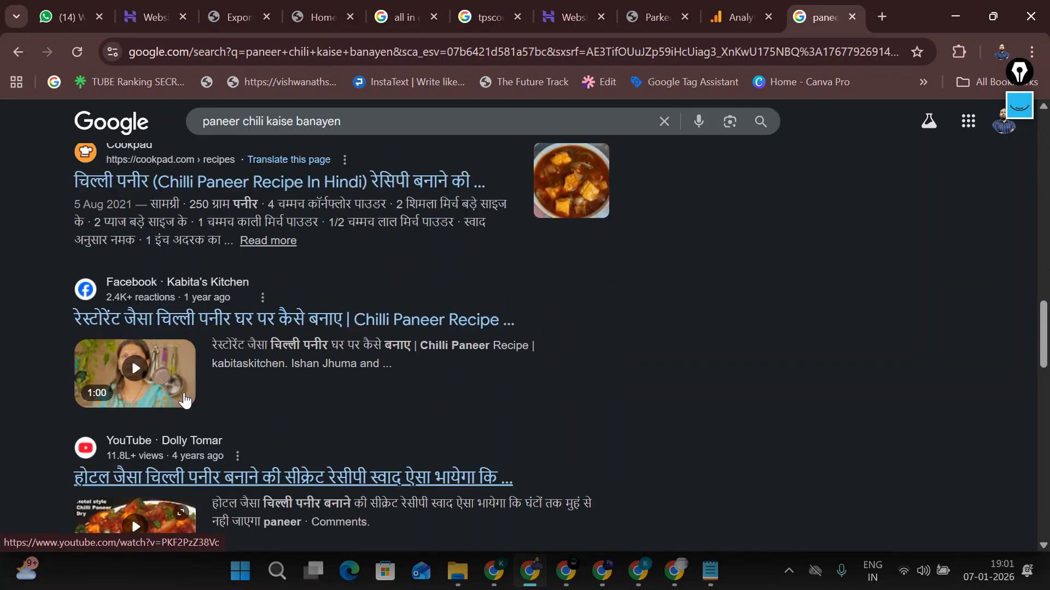
pyautogui.scroll(3, 208, 363)
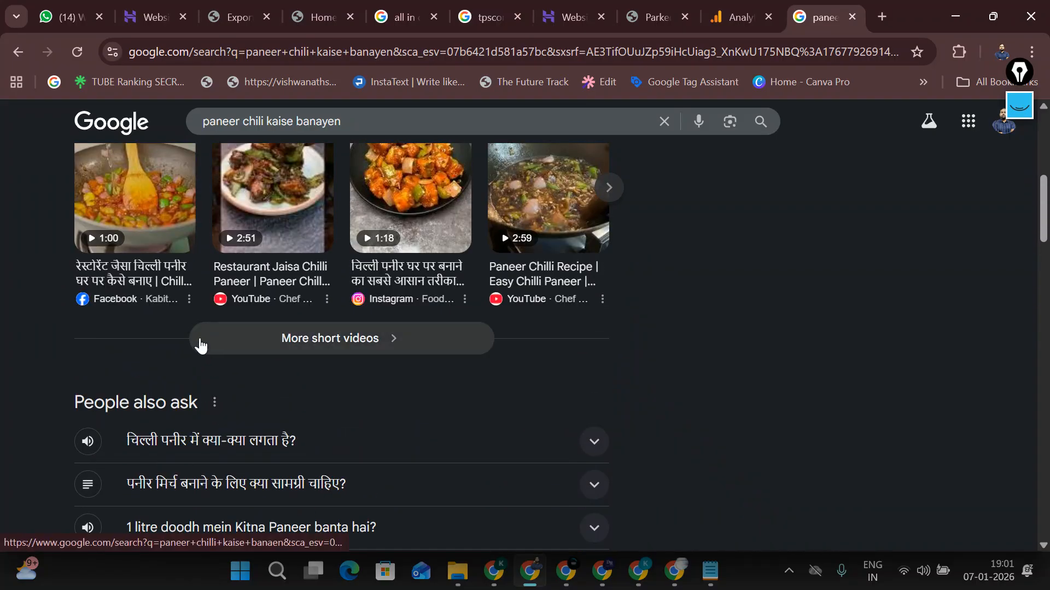
pyautogui.scroll(8, 218, 323)
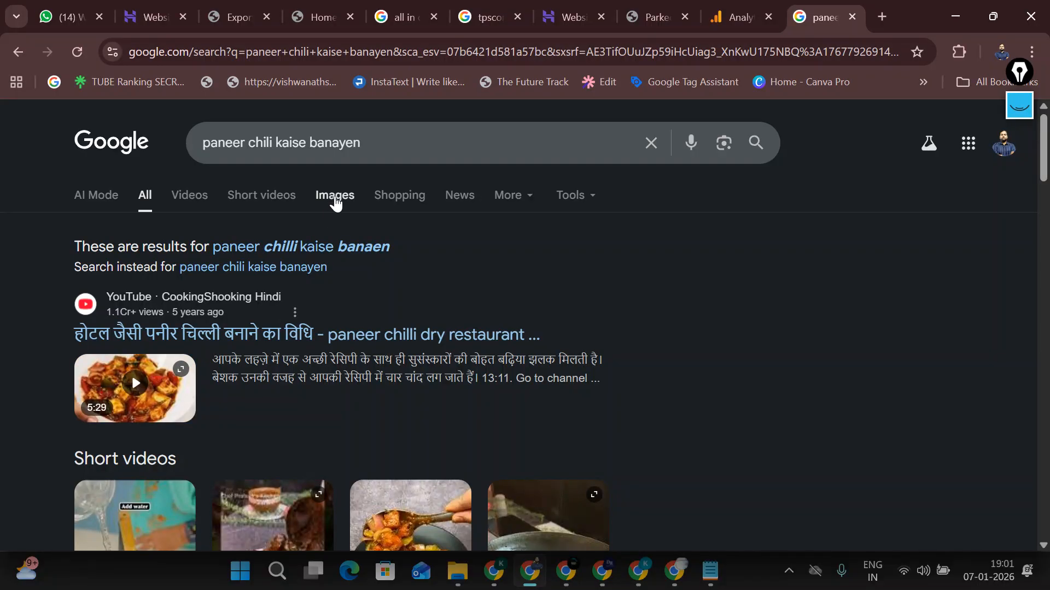
# Step: Replace the Google query with "how to cook paneer chilli" and run the search
pyautogui.moveTo(385, 149); pyautogui.dragTo(179, 129)
pyautogui.write('how to')
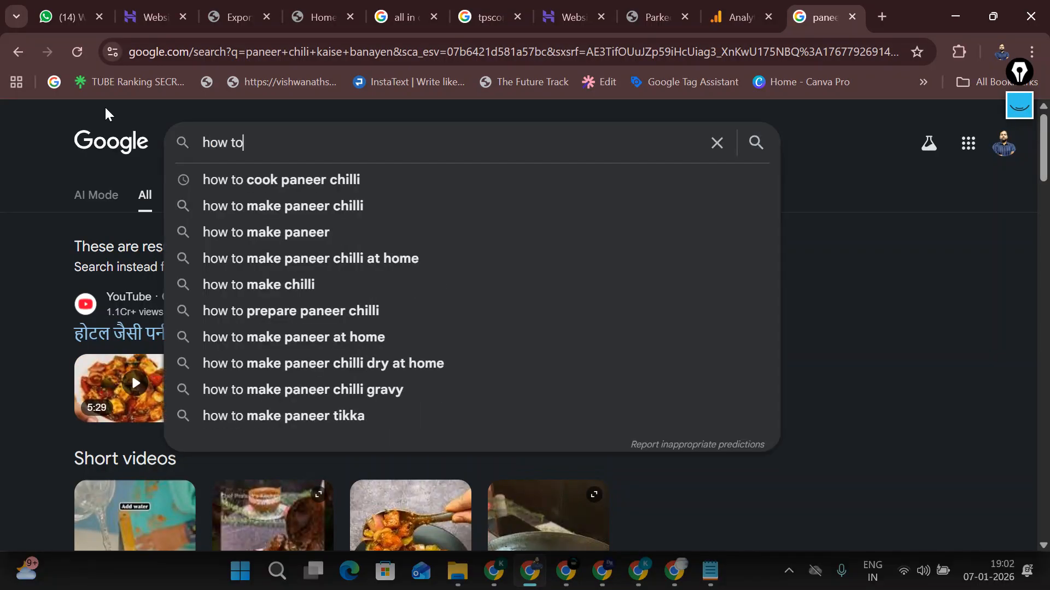
pyautogui.hotkey('ctrl', 'a')
pyautogui.press('BackSpace')
pyautogui.write('how')
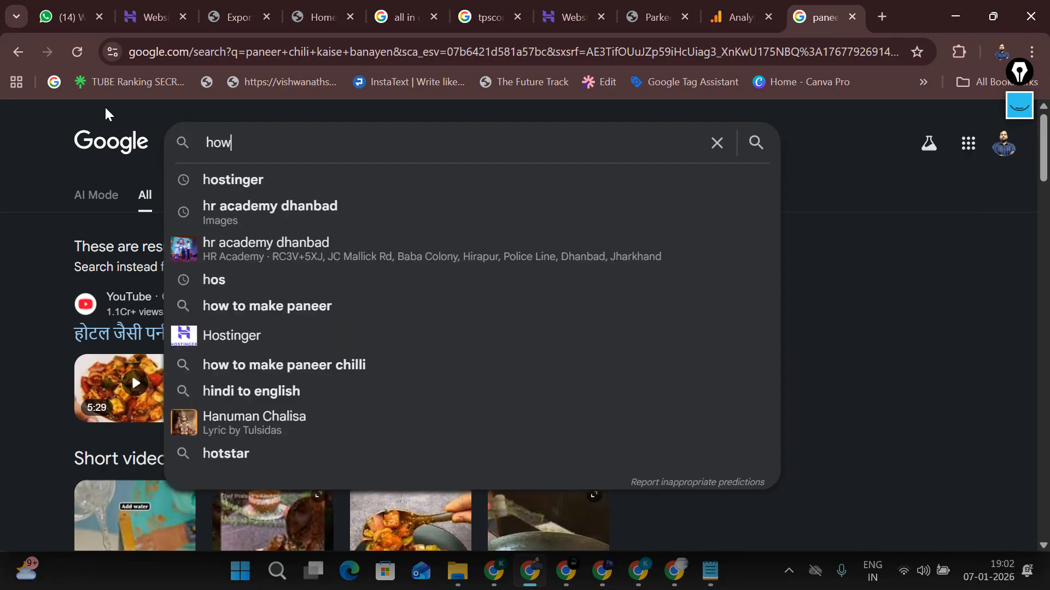
pyautogui.write(' to co')
pyautogui.press('Down')
pyautogui.press('Return')
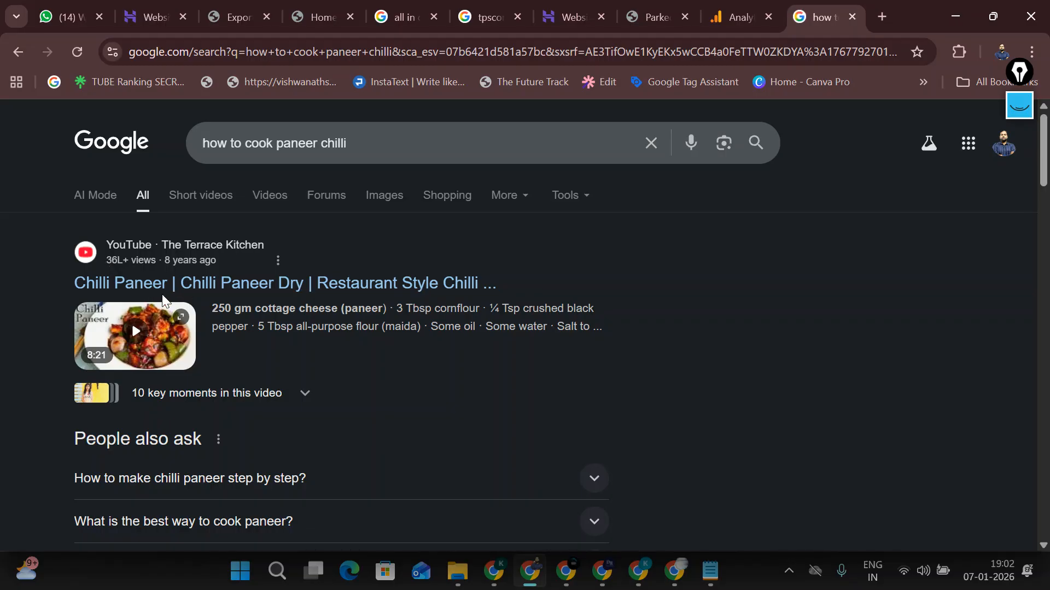
# Step: Highlight the description of the Swasthi's Recipes result and open its "Chilli Paneer Recipe (Dry & Gravy)" page
pyautogui.scroll(-9, 176, 296)
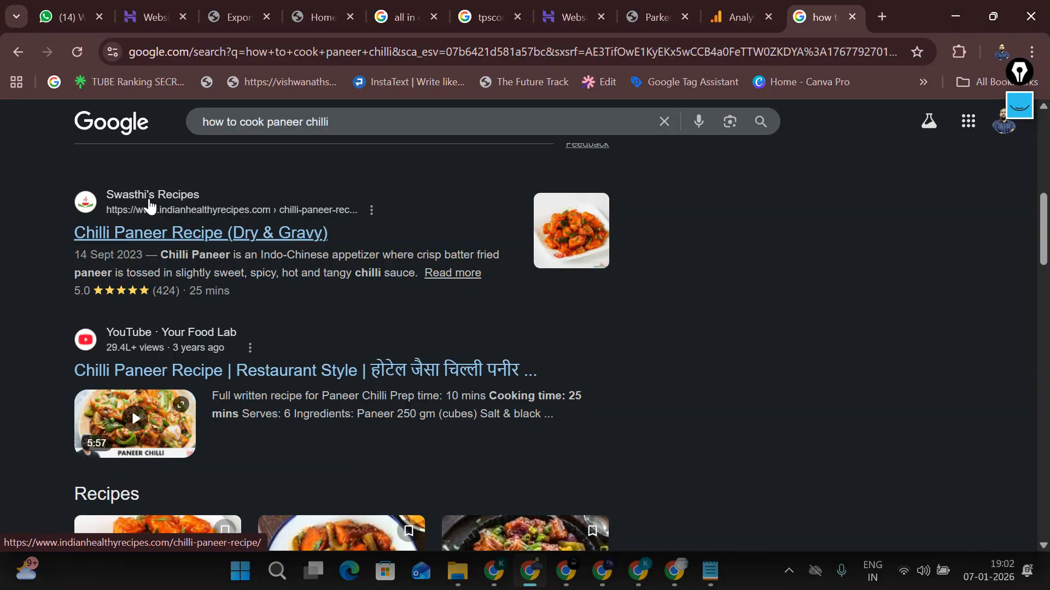
pyautogui.moveTo(38, 232); pyautogui.dragTo(181, 291)
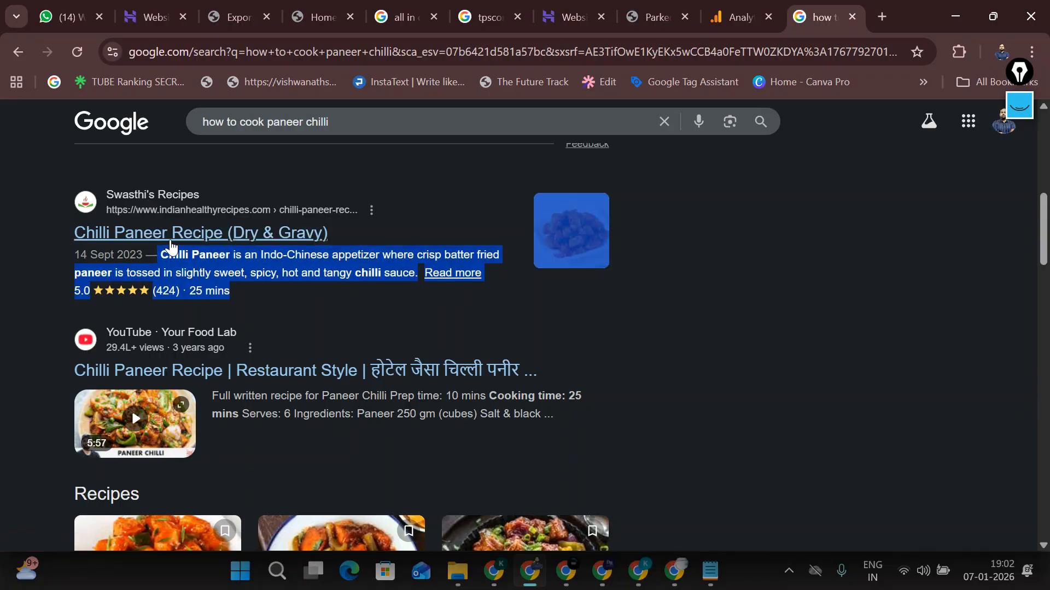
pyautogui.click(112, 230)
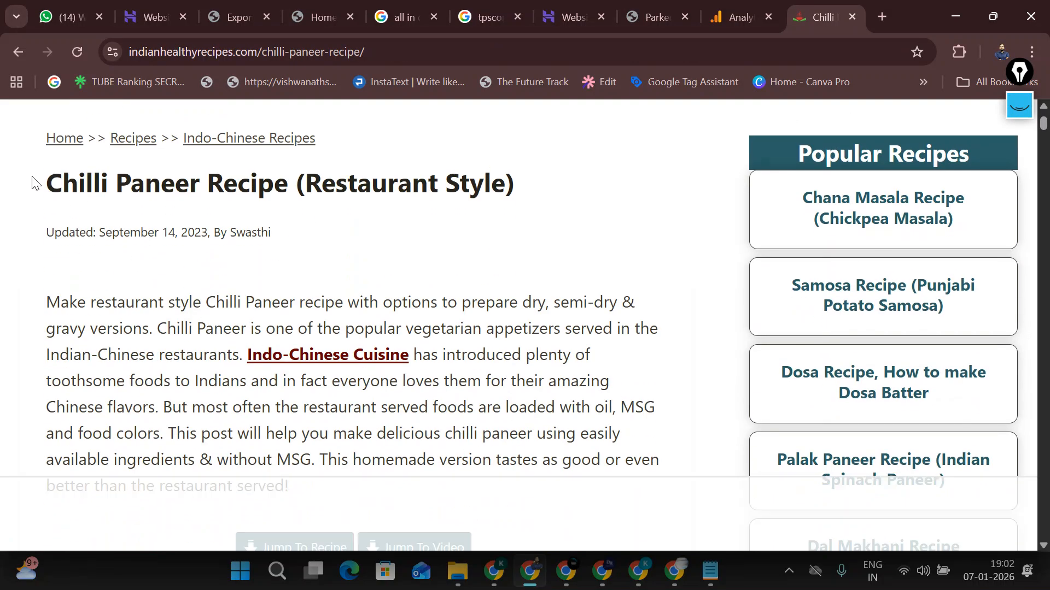
# Step: Highlight the article title "Chilli Paneer Recipe (Restaurant Style)" and look over the introduction below it
pyautogui.moveTo(33, 183); pyautogui.dragTo(544, 192)
pyautogui.click(273, 287)
pyautogui.scroll(-5, 271, 287)
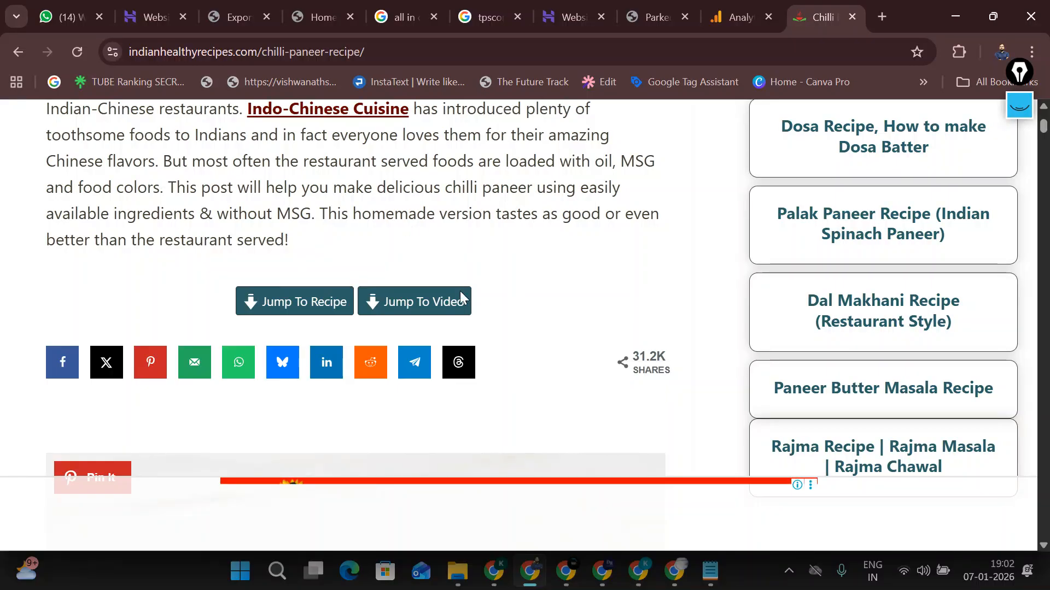
pyautogui.scroll(2, 460, 291)
# Step: Switch back to the Chrome window showing Yoast notes.pdf
pyautogui.click(638, 573)
pyautogui.click(602, 571)
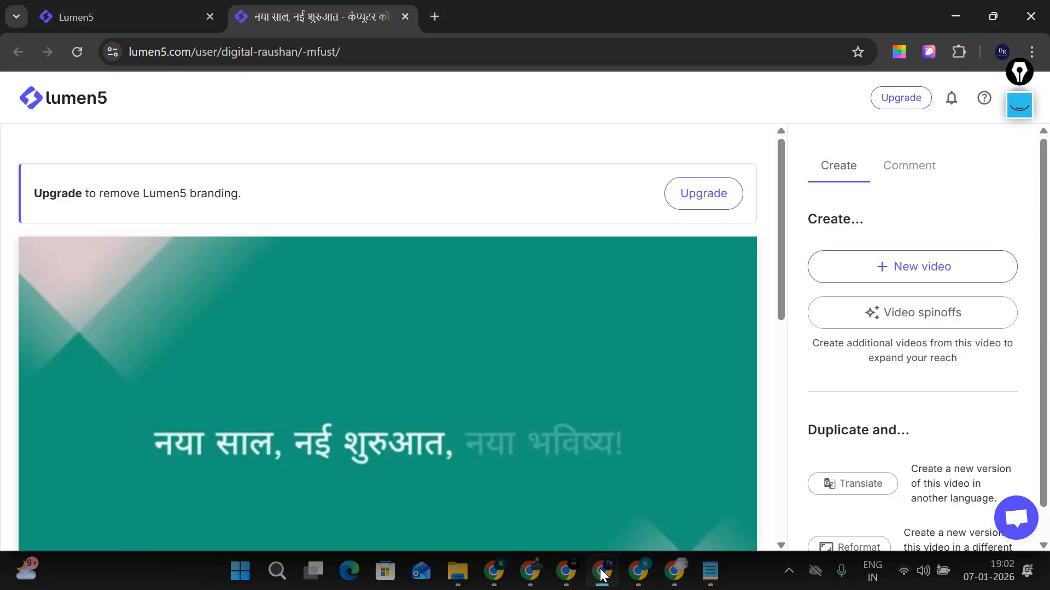
pyautogui.click(543, 574)
pyautogui.moveTo(566, 572)
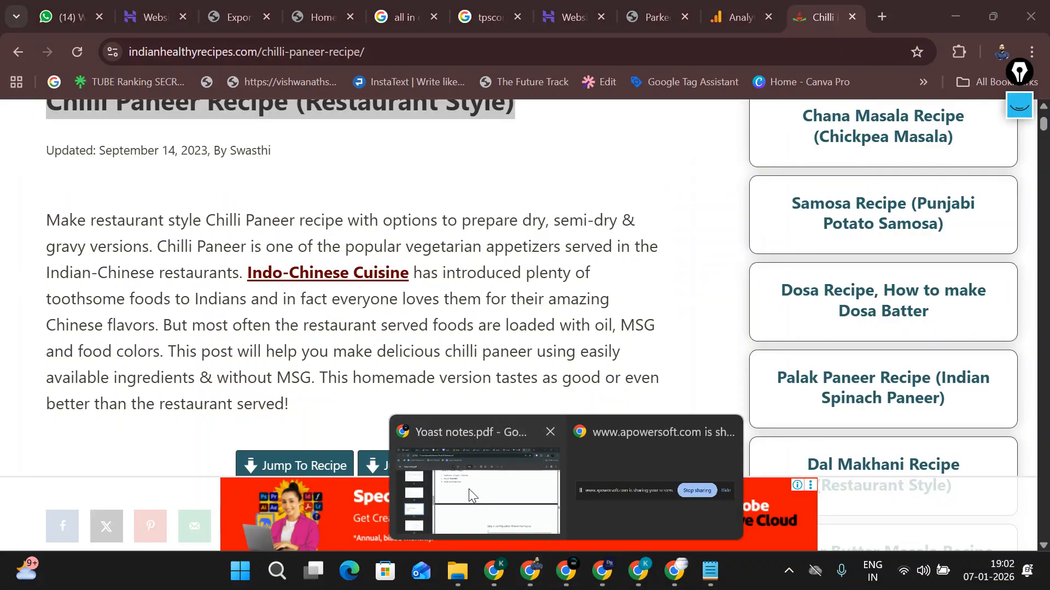